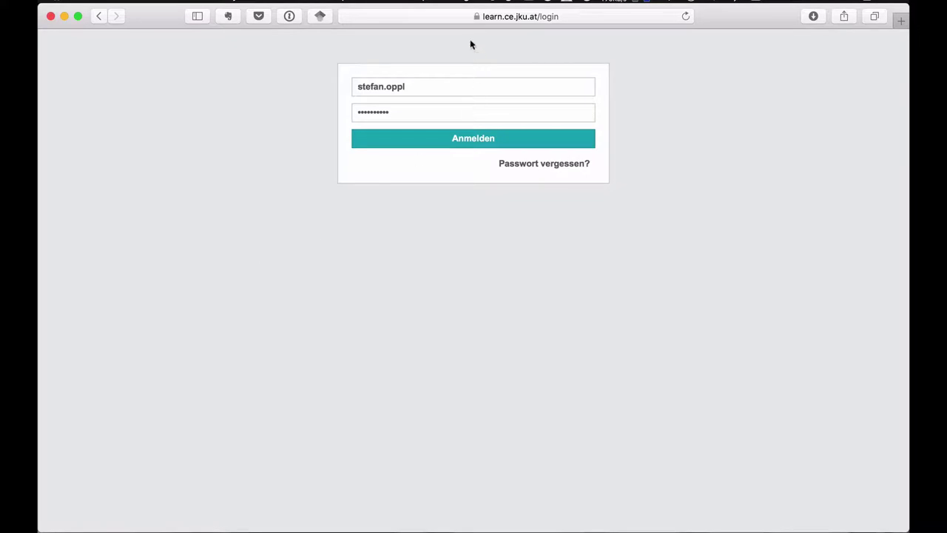
# - Open and cancel the forgotten-password dialog, then sign in with the prefilled credentials
pyautogui.click(481, 16)
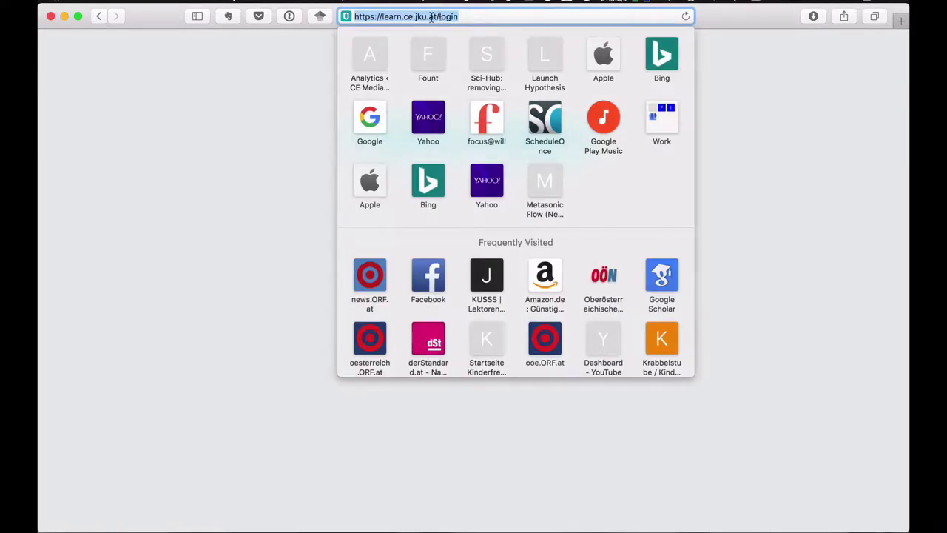
pyautogui.click(247, 110)
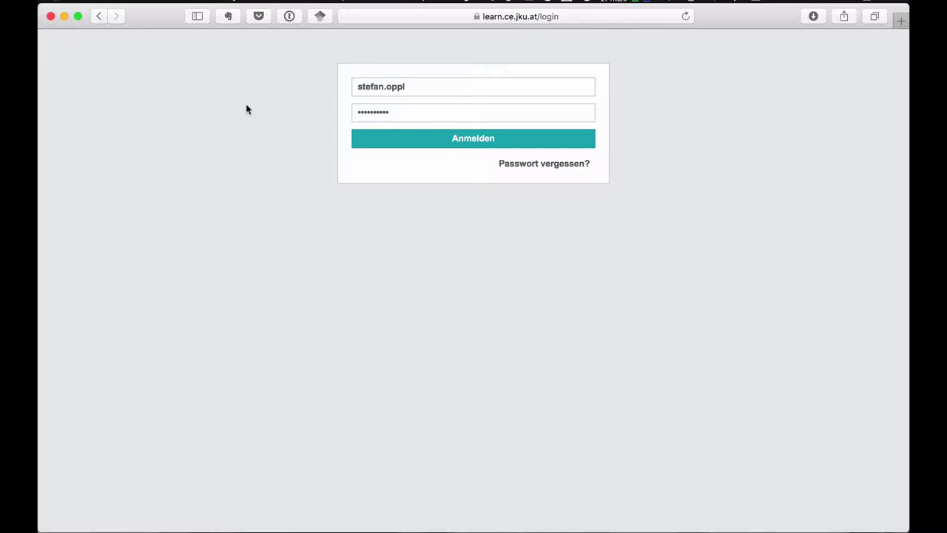
pyautogui.click(578, 163)
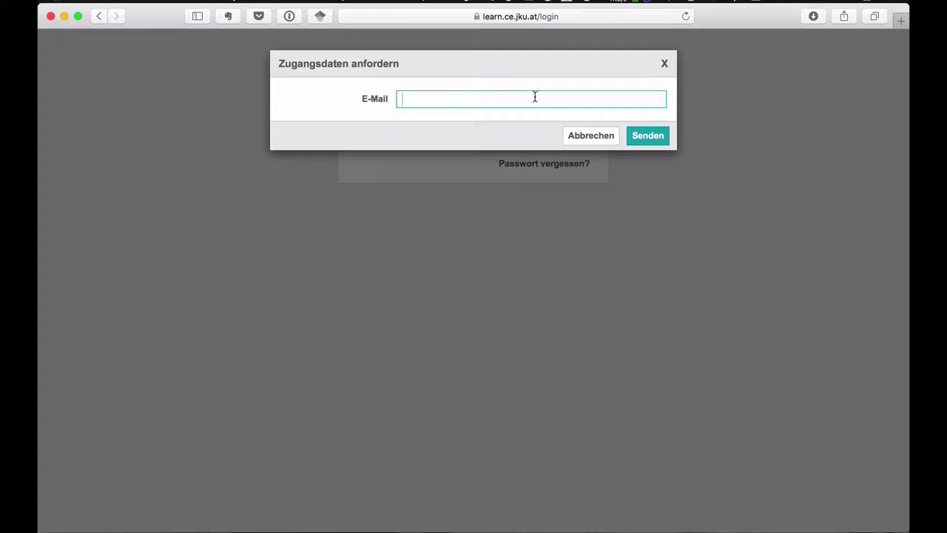
pyautogui.click(592, 135)
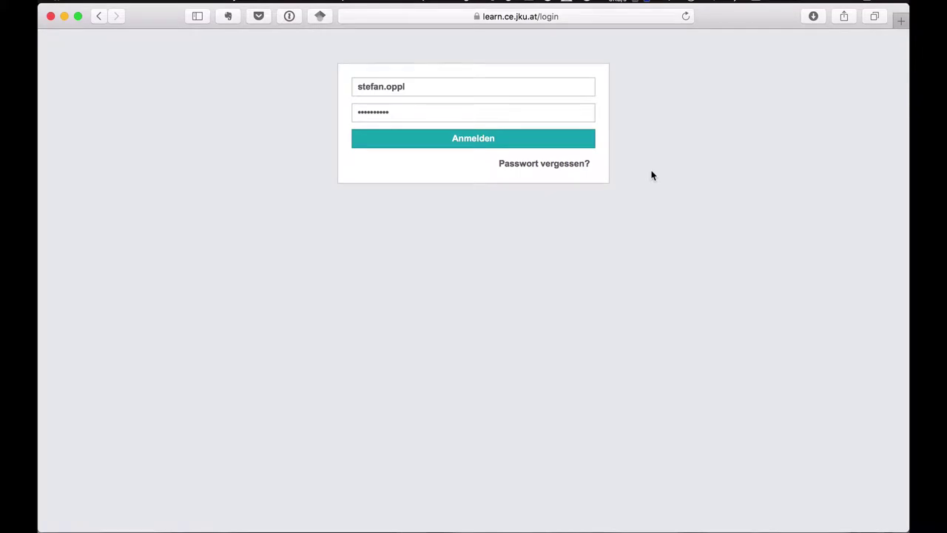
pyautogui.click(503, 146)
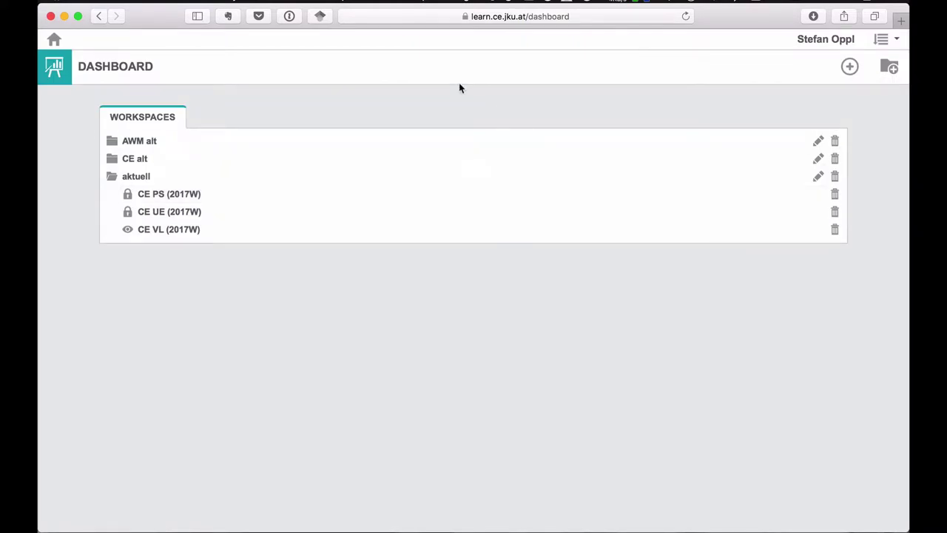
pyautogui.click(890, 49)
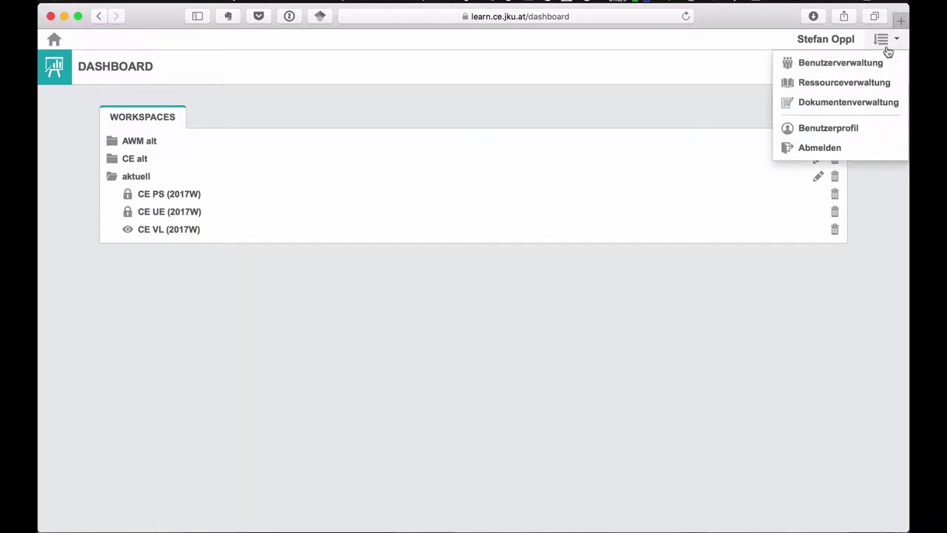
pyautogui.click(828, 129)
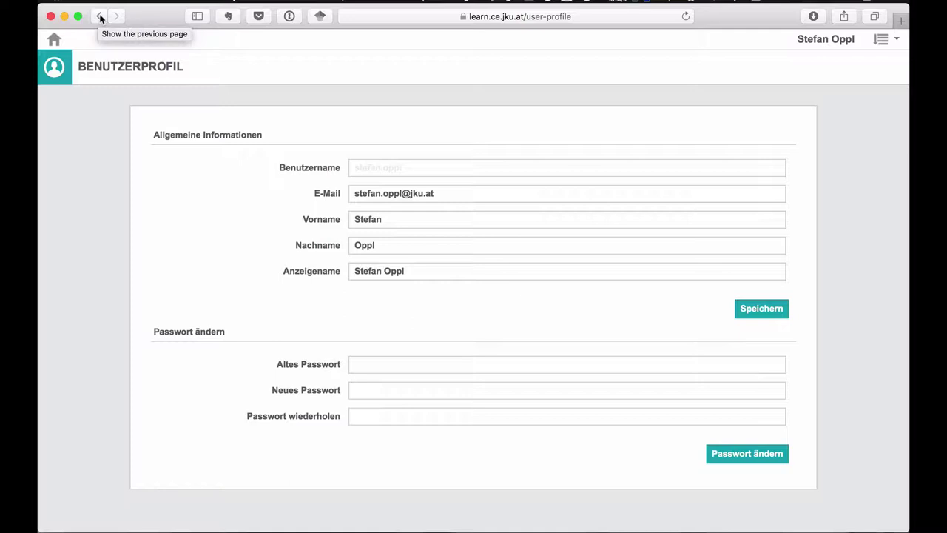
pyautogui.click(100, 17)
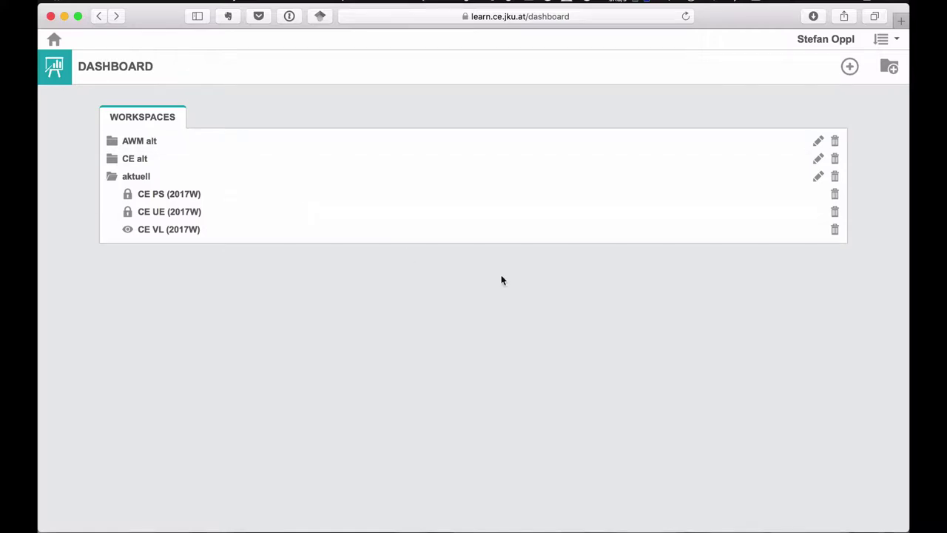
# - Create a workspace group named Test and move CE VL (2017W) into it and back
pyautogui.click(889, 72)
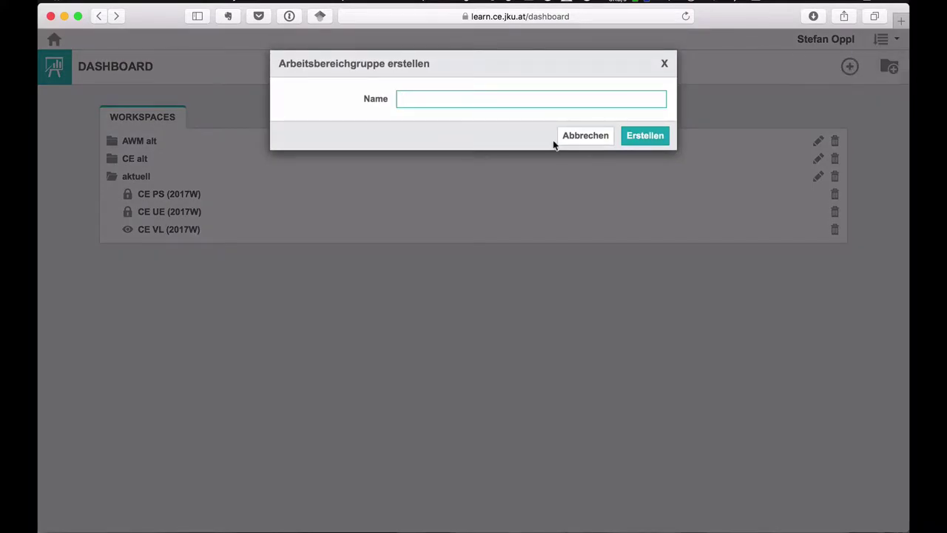
pyautogui.write('Test')
pyautogui.click(641, 136)
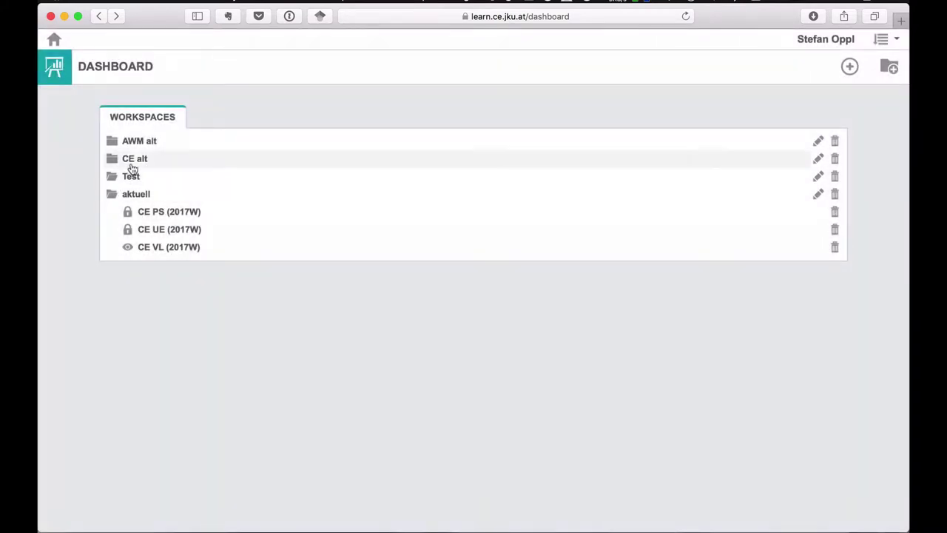
pyautogui.moveTo(145, 257); pyautogui.dragTo(130, 184)
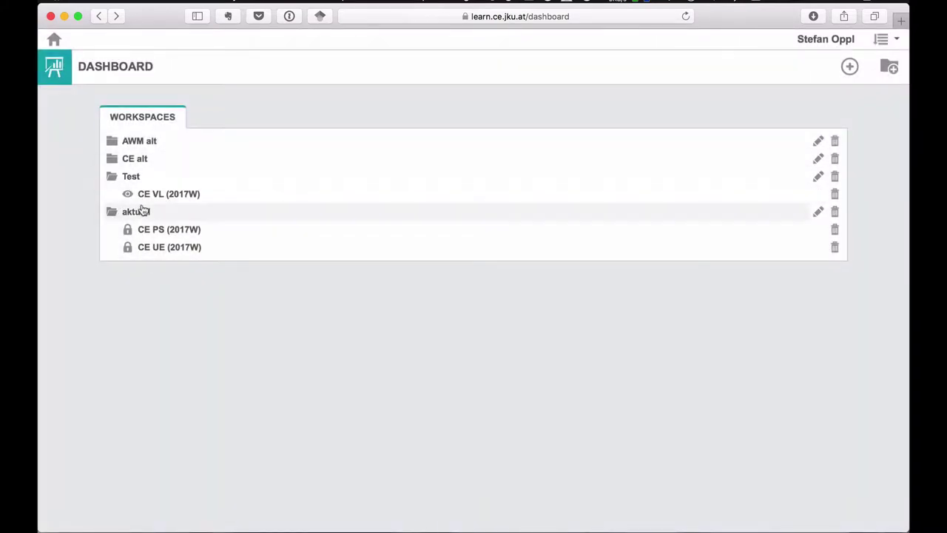
pyautogui.moveTo(147, 198); pyautogui.dragTo(142, 215)
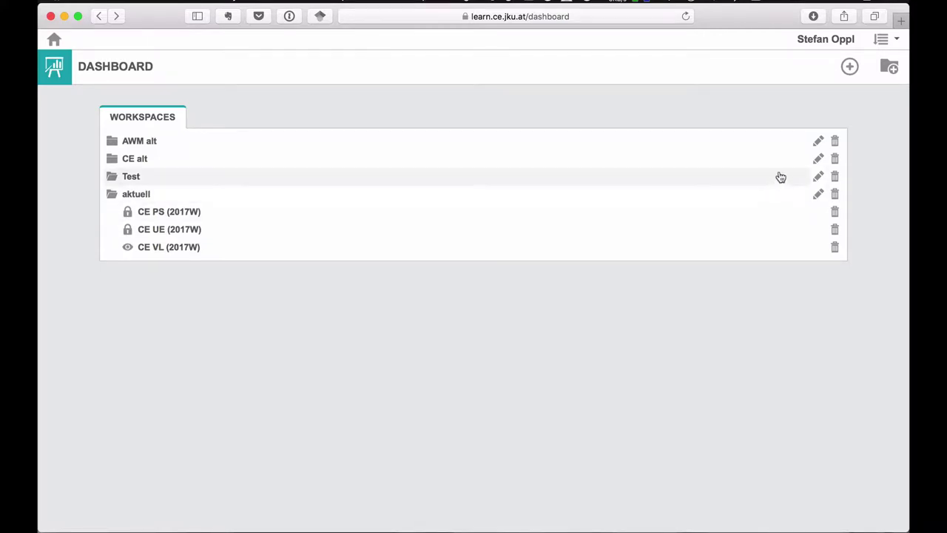
# - Delete the Test workspace group and expand the CE alt folder
pyautogui.click(834, 178)
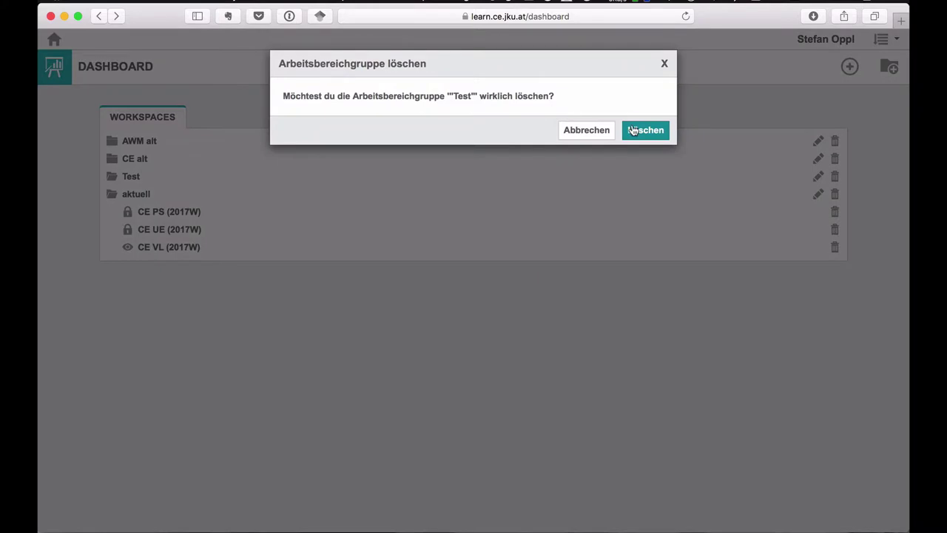
pyautogui.click(627, 129)
pyautogui.click(111, 161)
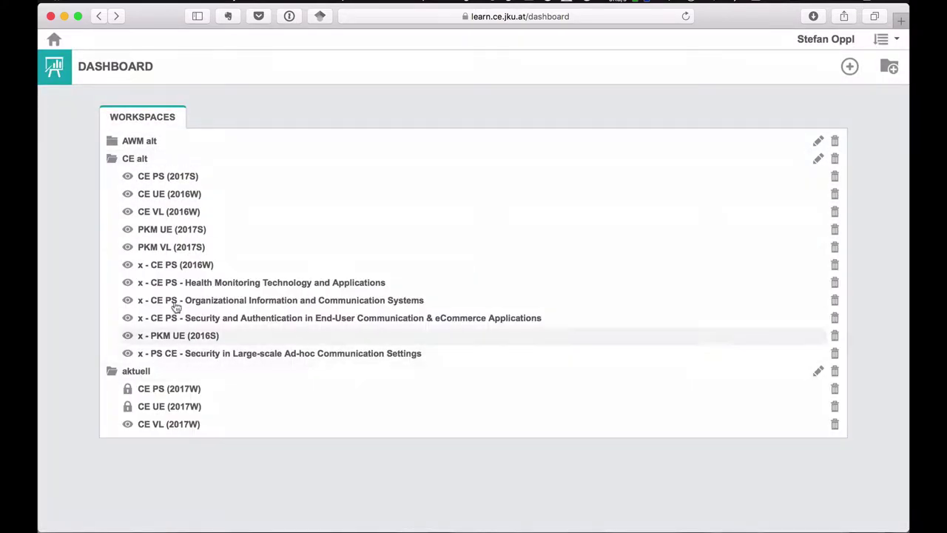
# - Collapse CE alt and open the CE VL (2017W) workspace under aktuell
pyautogui.click(110, 161)
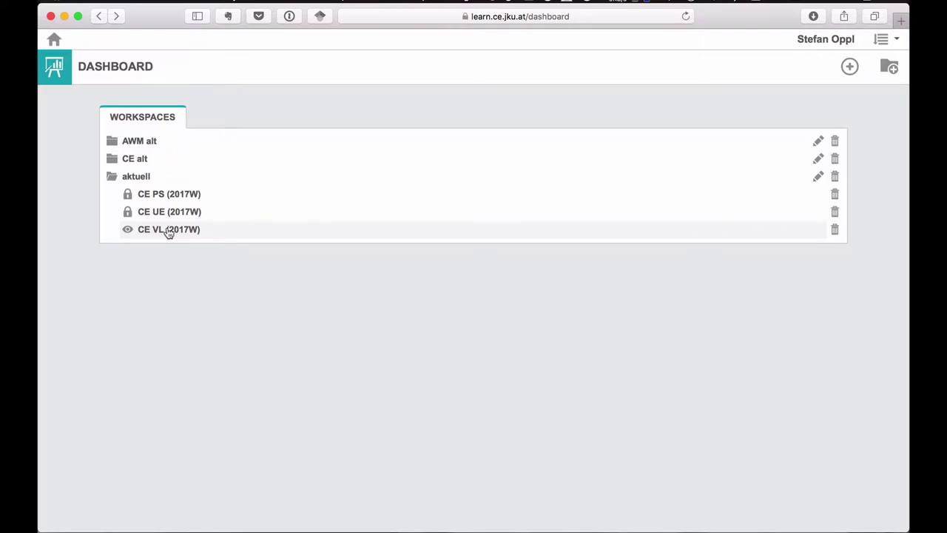
pyautogui.click(169, 231)
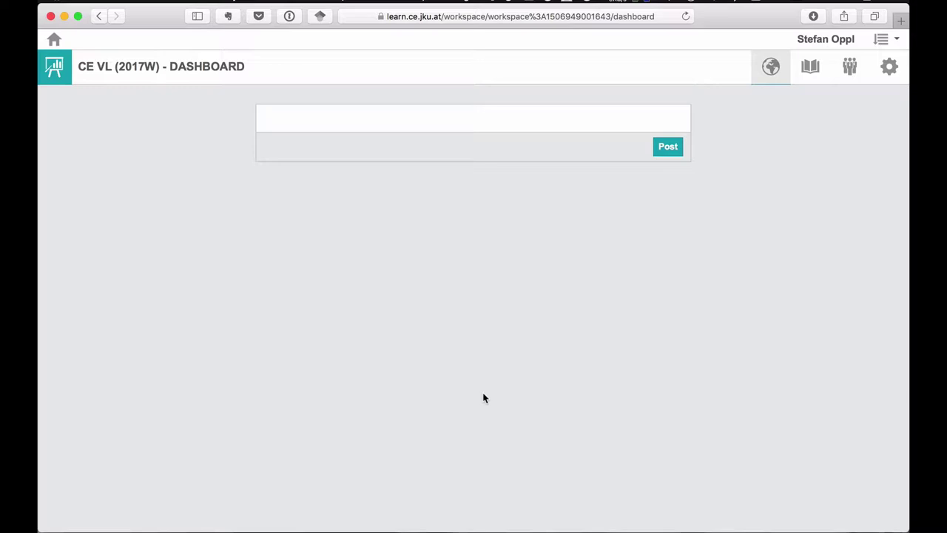
# - Post a note reading 'Test-Notiz' on the workspace dashboard
pyautogui.click(380, 119)
pyautogui.write('TE')
pyautogui.press('BackSpace')
pyautogui.write('est-Notiz')
pyautogui.click(666, 148)
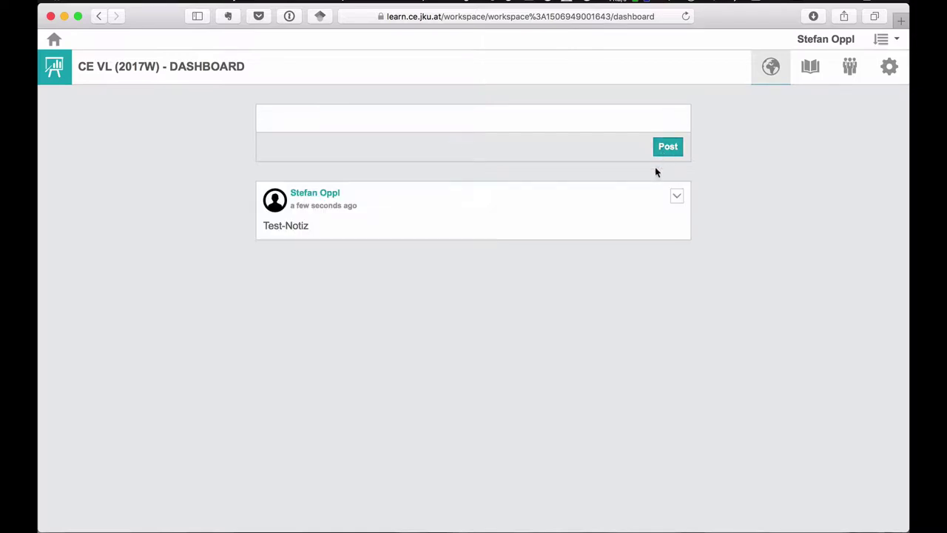
# - Start editing the Test-Notiz post, cancel the edit, and go to the course materials
pyautogui.click(675, 198)
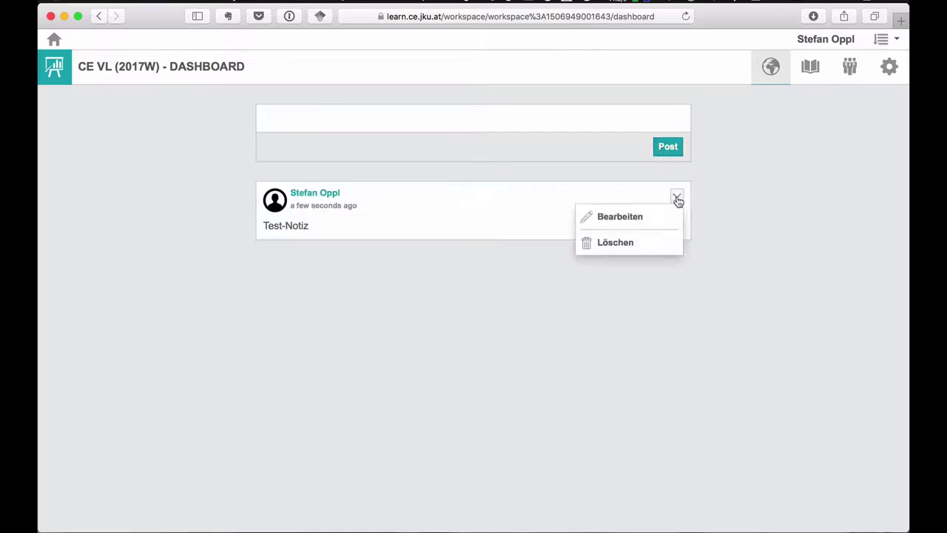
pyautogui.click(606, 220)
pyautogui.click(580, 228)
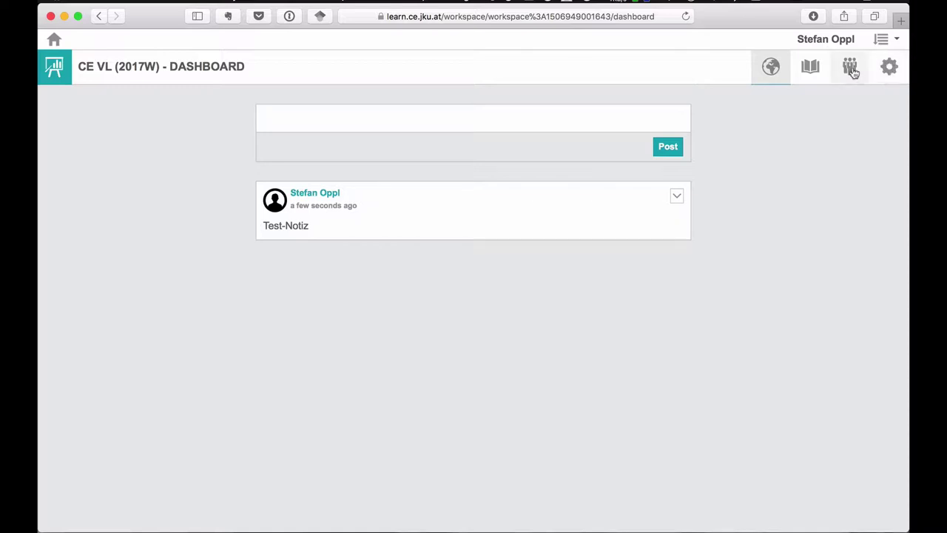
pyautogui.click(808, 70)
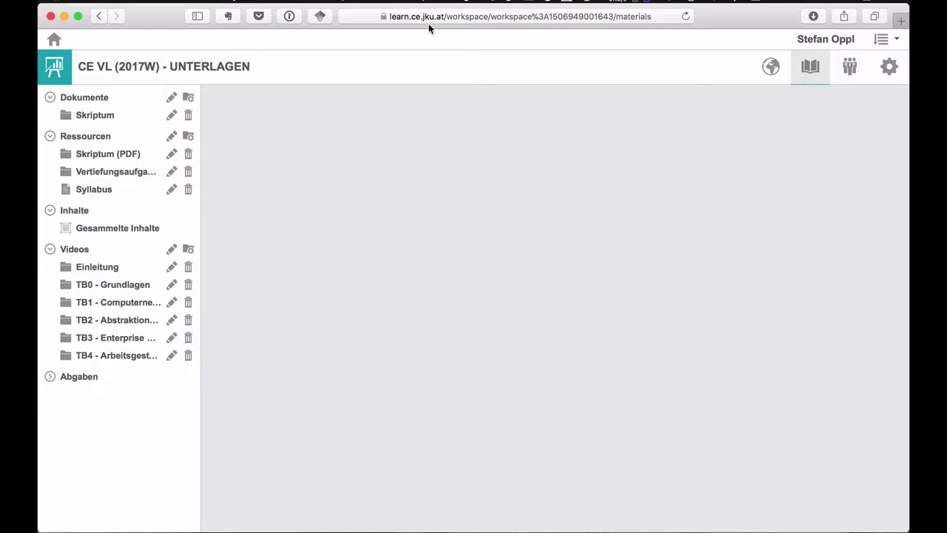
# - Open the CE VL: Einleitung chapter from Skriptum and scroll through it, selecting some text
pyautogui.click(74, 118)
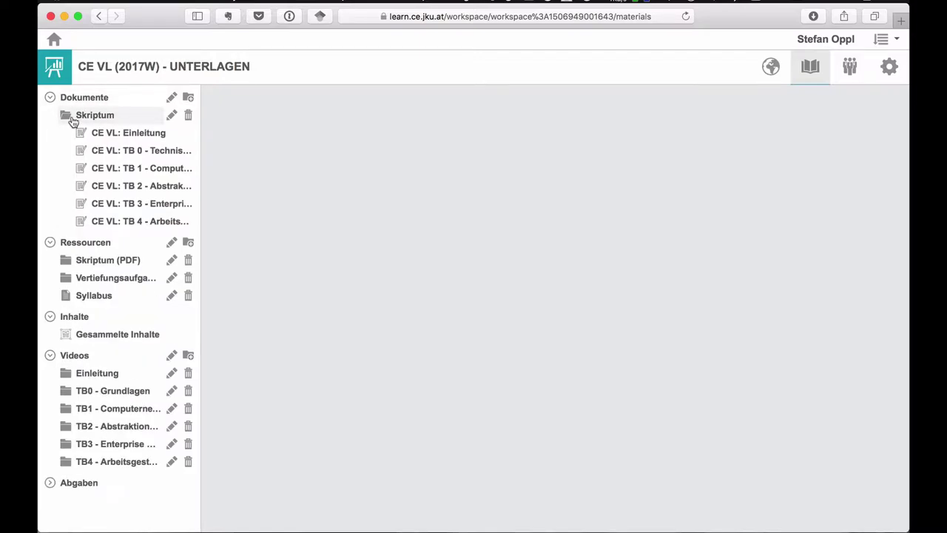
pyautogui.click(104, 133)
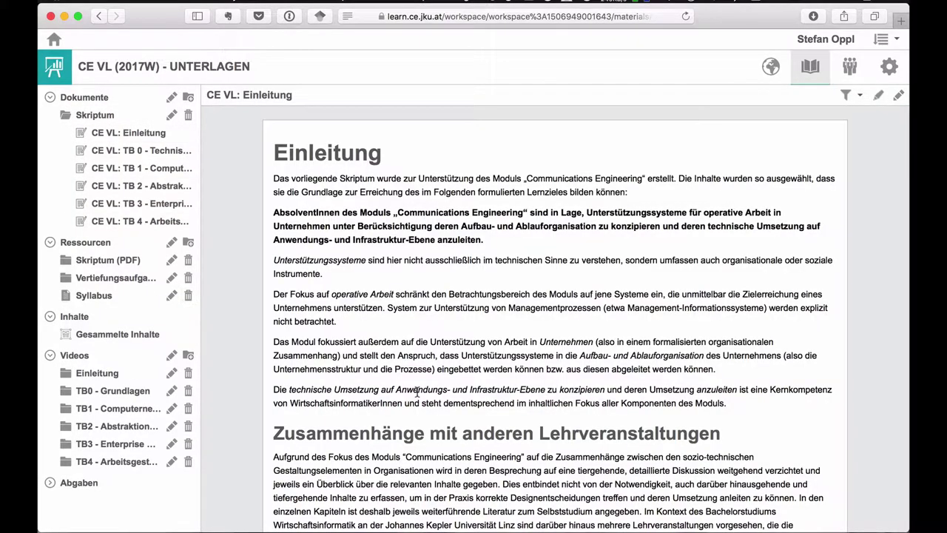
pyautogui.scroll(-5, 417, 389)
pyautogui.moveTo(370, 182); pyautogui.dragTo(371, 246)
pyautogui.scroll(-5, 371, 246)
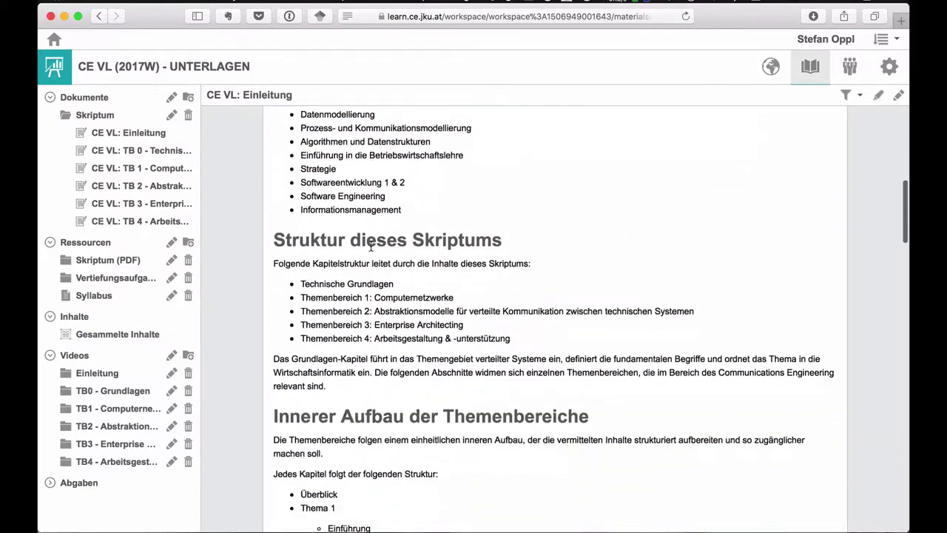
pyautogui.moveTo(337, 275); pyautogui.dragTo(325, 151)
pyautogui.scroll(4, 325, 140)
pyautogui.click(324, 131)
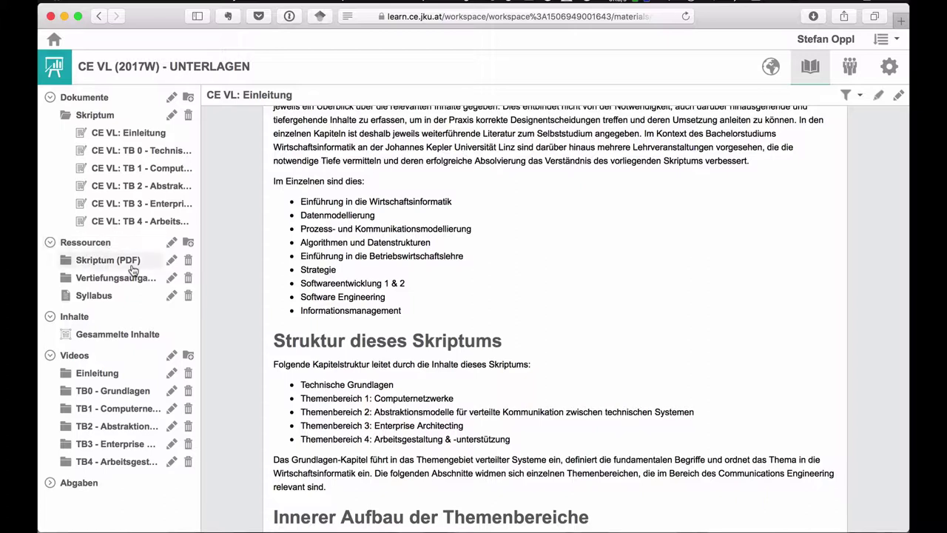
# - Expand and collapse the Skriptum (PDF) and TB0 - Grundlagen folders, then show Abgaben
pyautogui.click(115, 260)
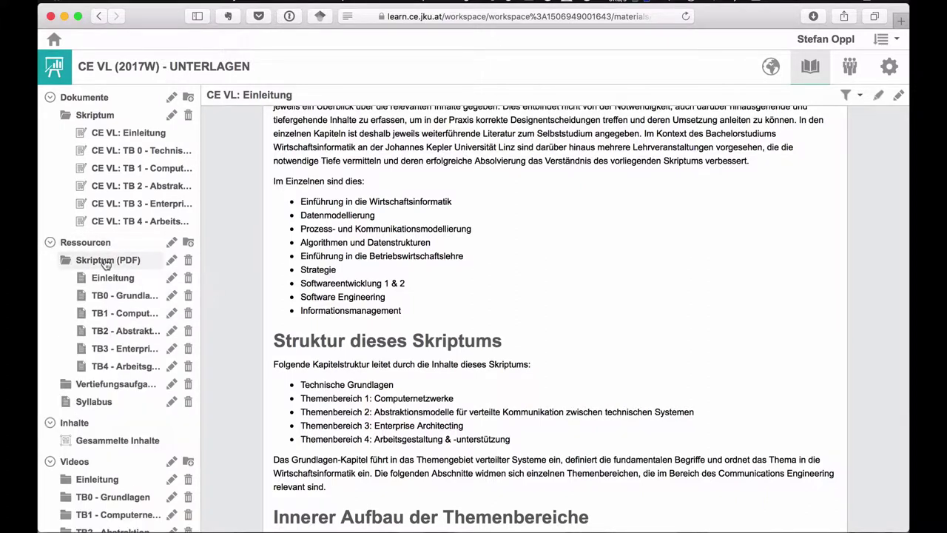
pyautogui.click(85, 265)
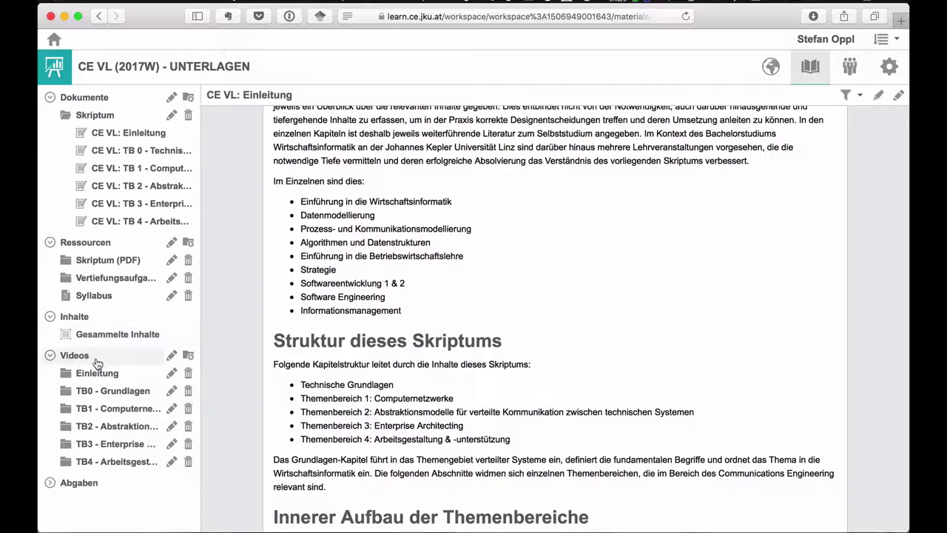
pyautogui.click(83, 395)
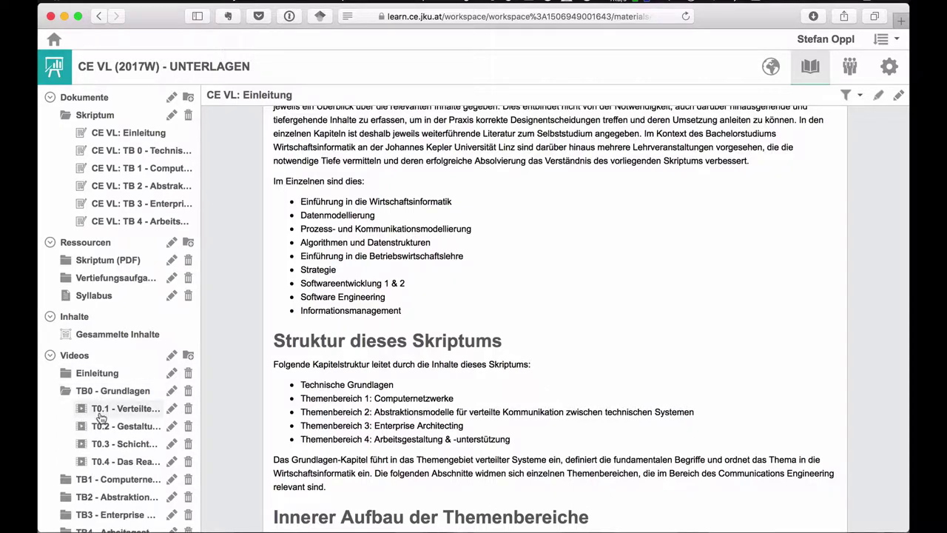
pyautogui.click(74, 391)
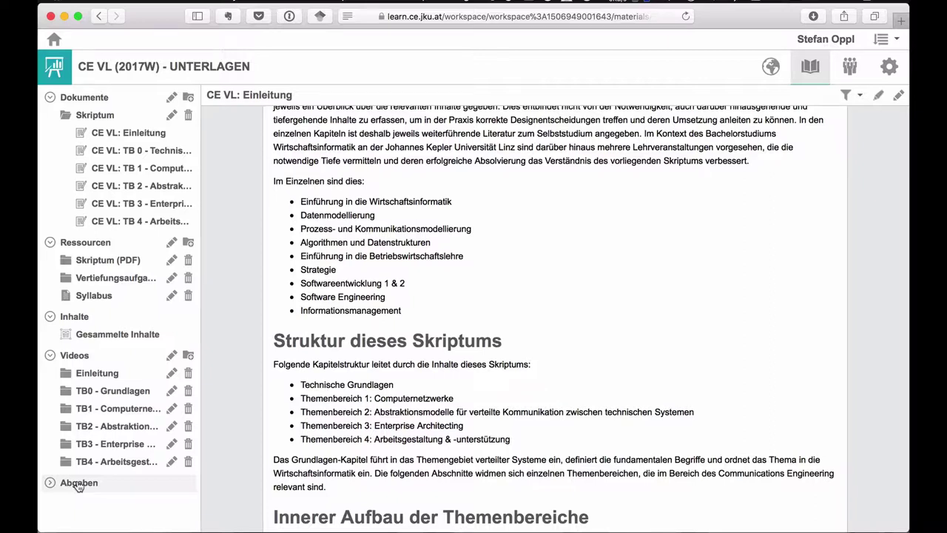
pyautogui.click(79, 484)
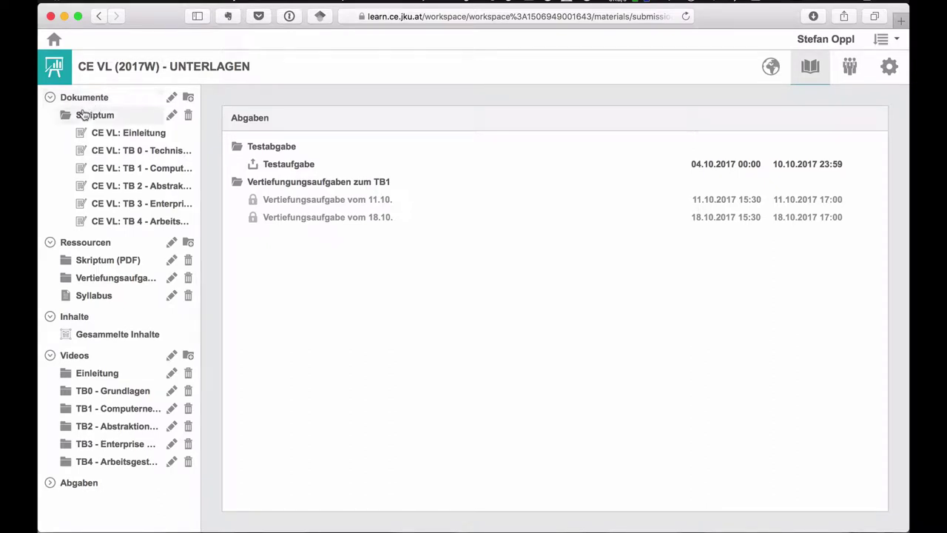
# - Toggle the Skriptum and Skriptum (PDF) folders, then reopen the CE VL: Einleitung chapter
pyautogui.click(82, 116)
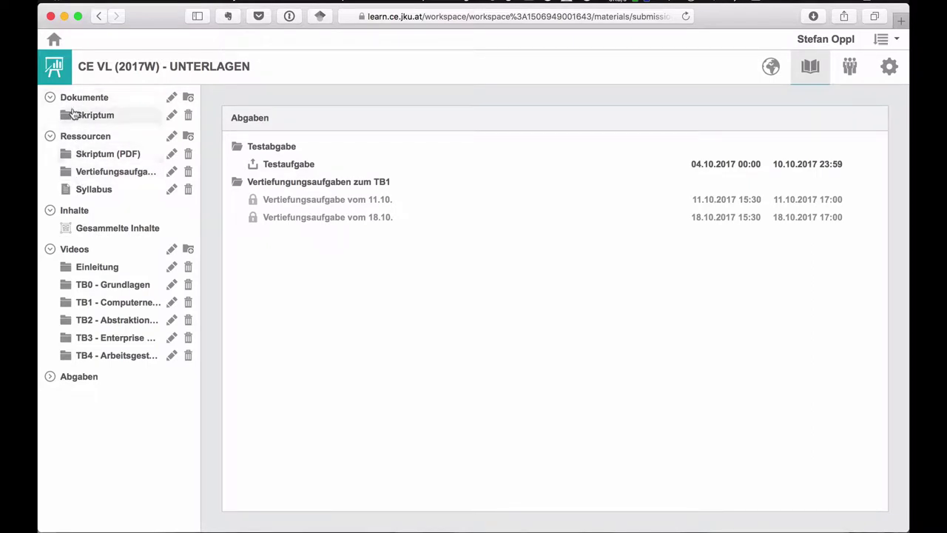
pyautogui.click(68, 116)
pyautogui.click(68, 116)
pyautogui.click(62, 155)
pyautogui.click(64, 157)
pyautogui.click(68, 117)
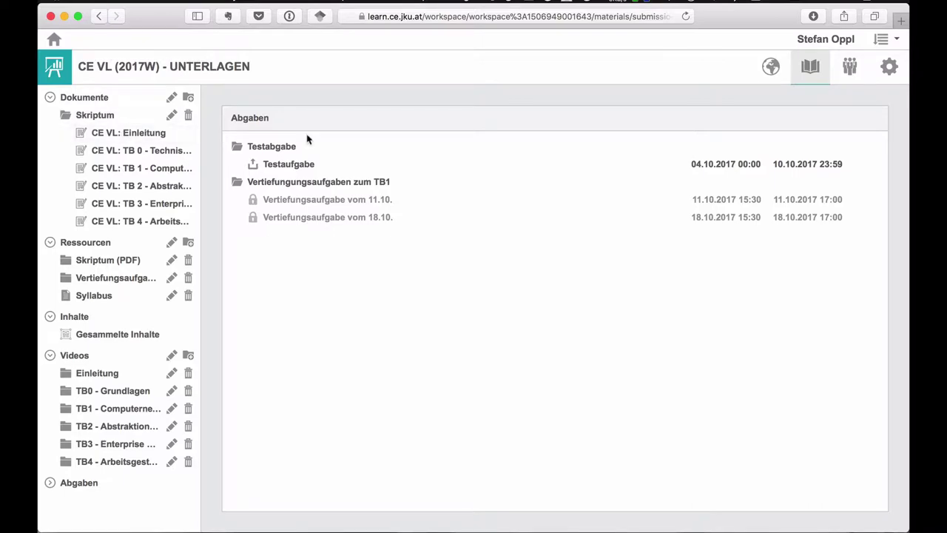
pyautogui.click(97, 132)
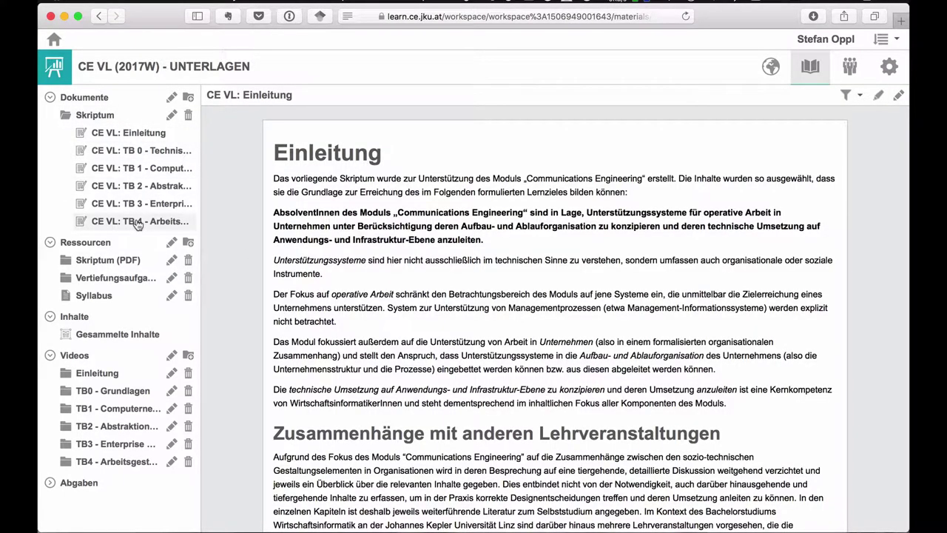
# - Open TB 0 Technische Grundlagen and filter its content to show only Kontrollfrage questions
pyautogui.click(104, 151)
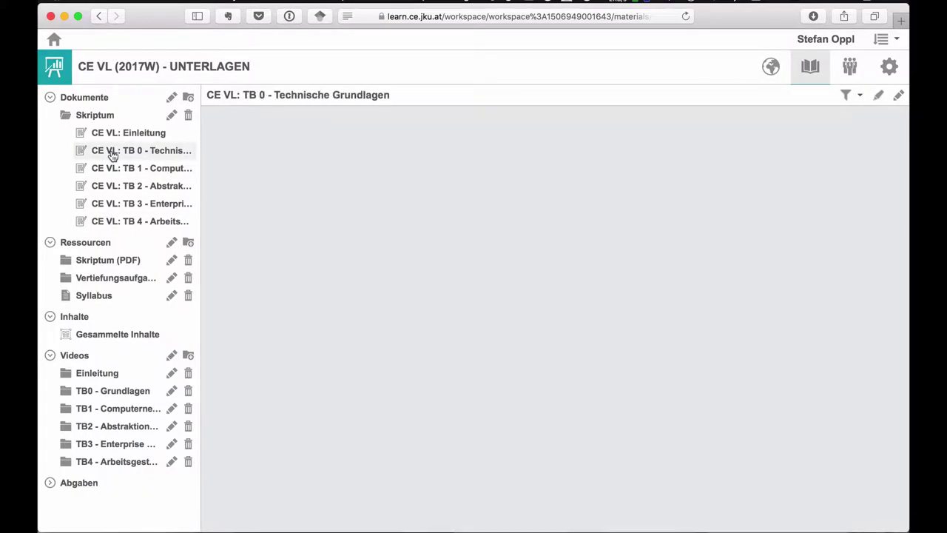
pyautogui.scroll(-5, 567, 268)
pyautogui.scroll(-20, 567, 268)
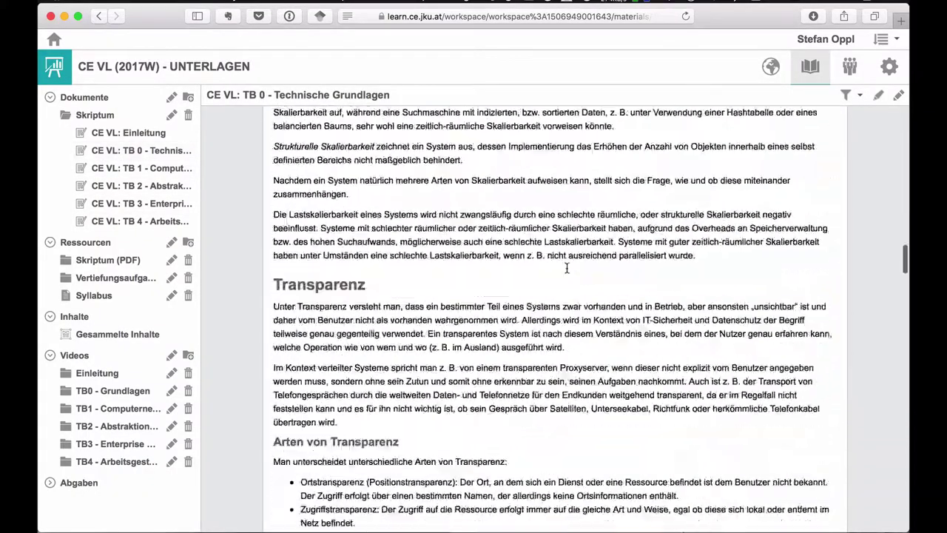
pyautogui.scroll(-15, 567, 267)
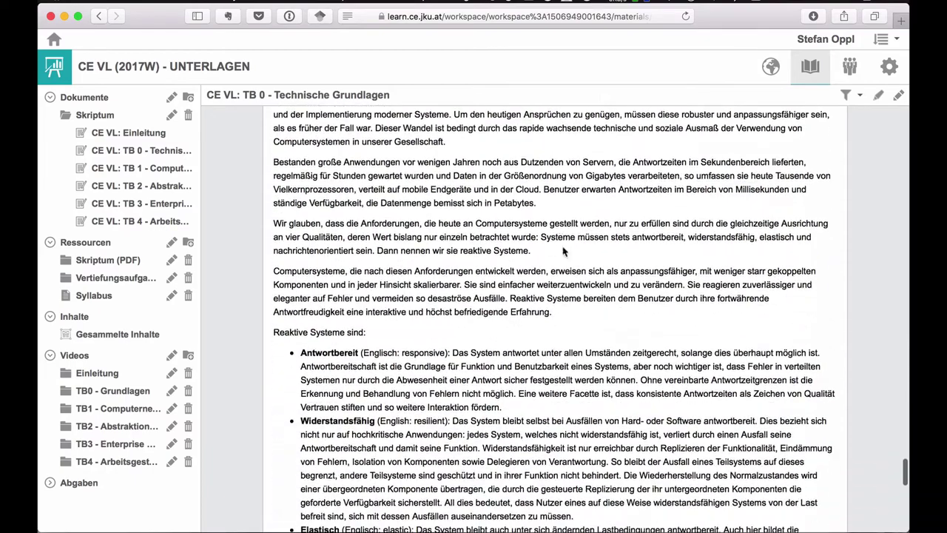
pyautogui.scroll(-2, 492, 161)
pyautogui.scroll(-5, 492, 161)
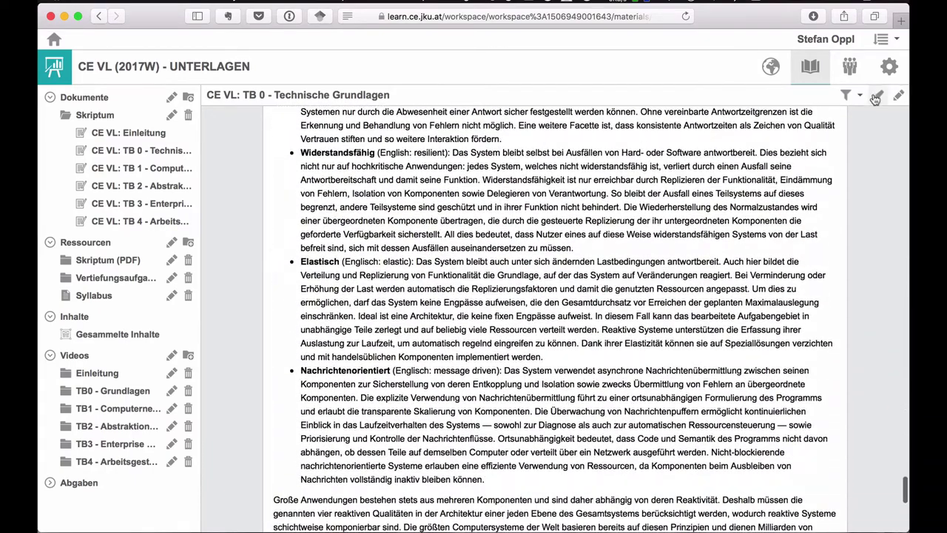
pyautogui.click(852, 95)
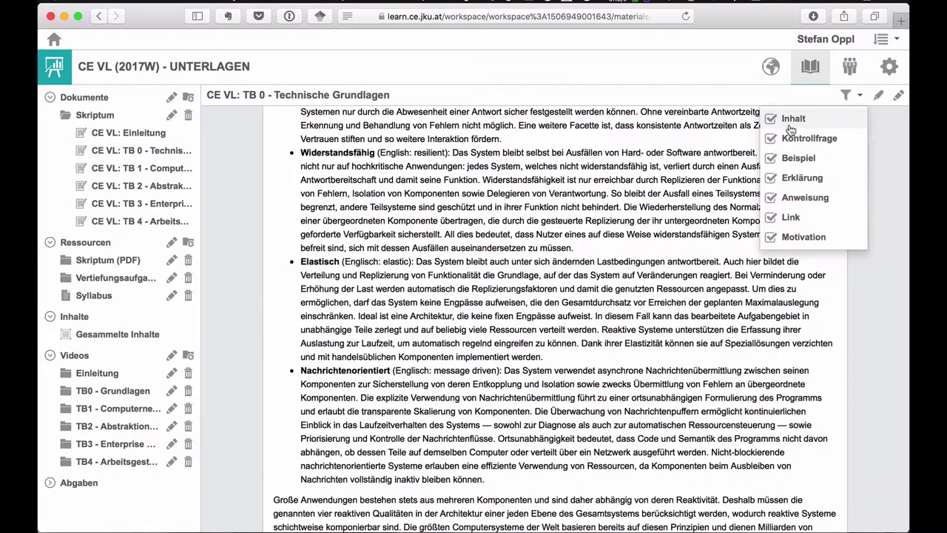
pyautogui.click(790, 126)
pyautogui.click(787, 158)
pyautogui.click(784, 177)
pyautogui.click(783, 198)
pyautogui.click(776, 219)
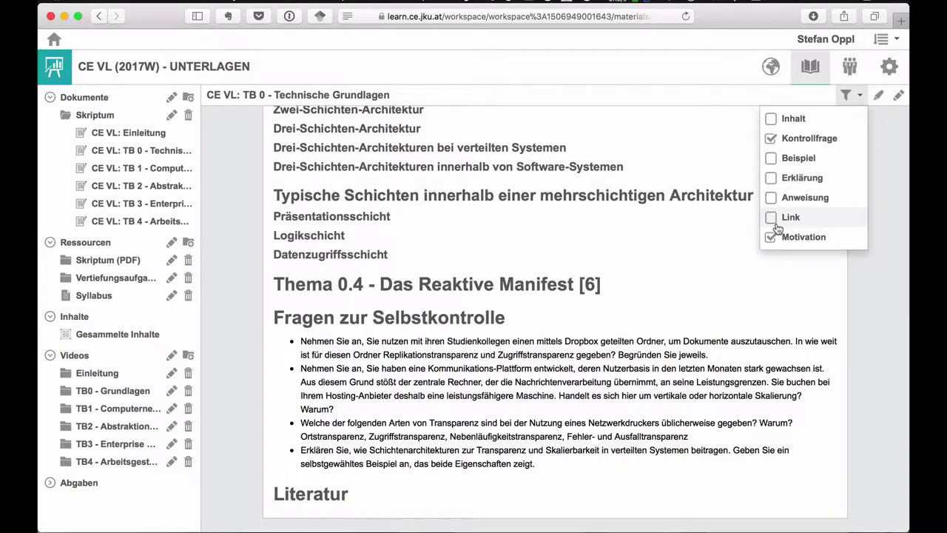
pyautogui.click(772, 237)
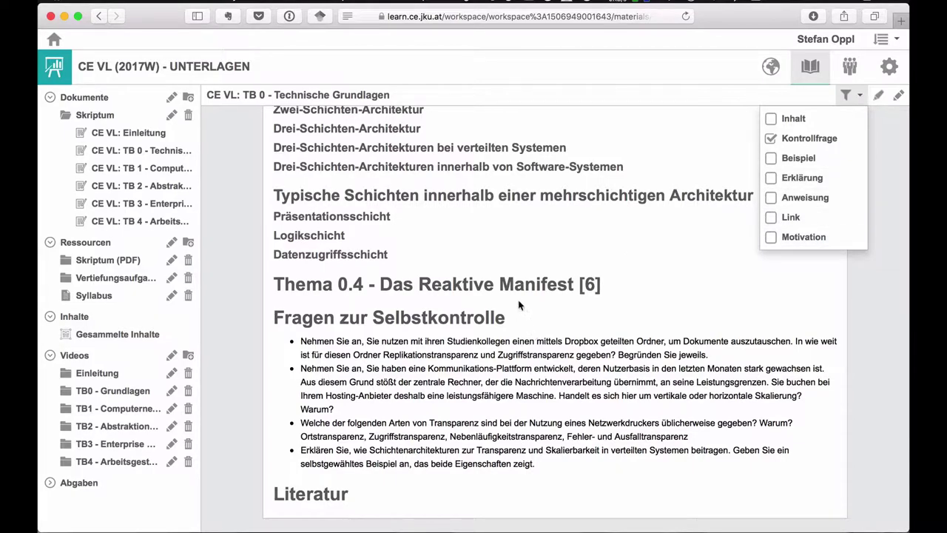
pyautogui.click(643, 290)
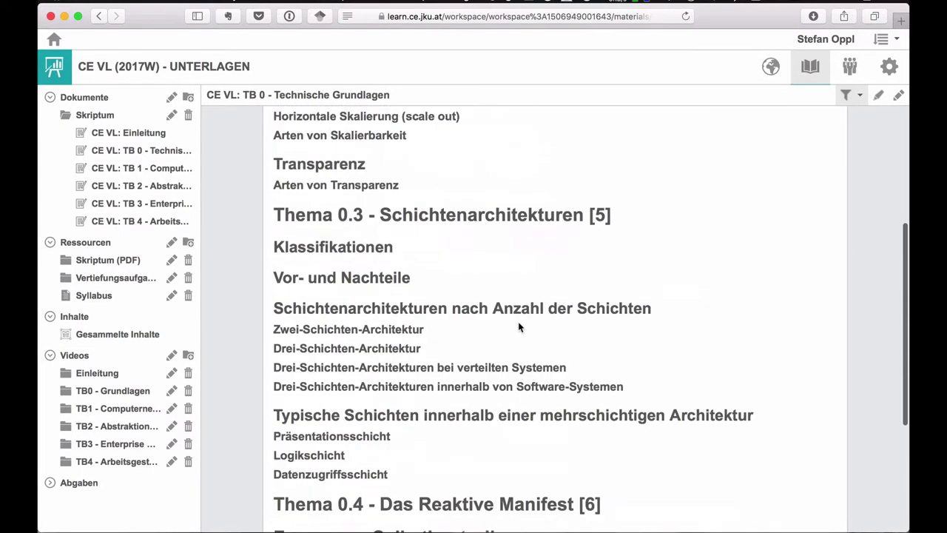
# - Open TB 1 Computernetzwerke and re-enable all content types: Inhalt, Beispiel, Erklärung, Anweisung, Link, Motivation
pyautogui.click(81, 167)
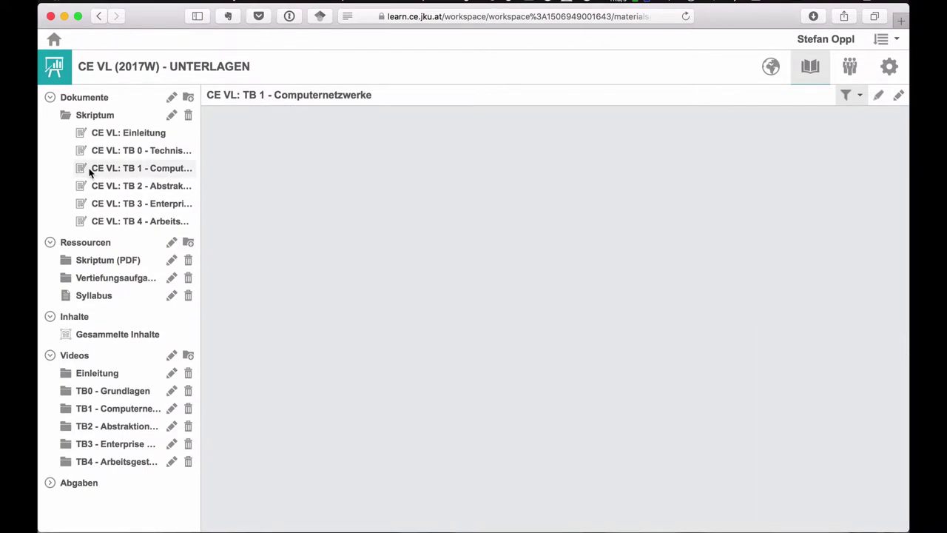
pyautogui.scroll(-10, 710, 277)
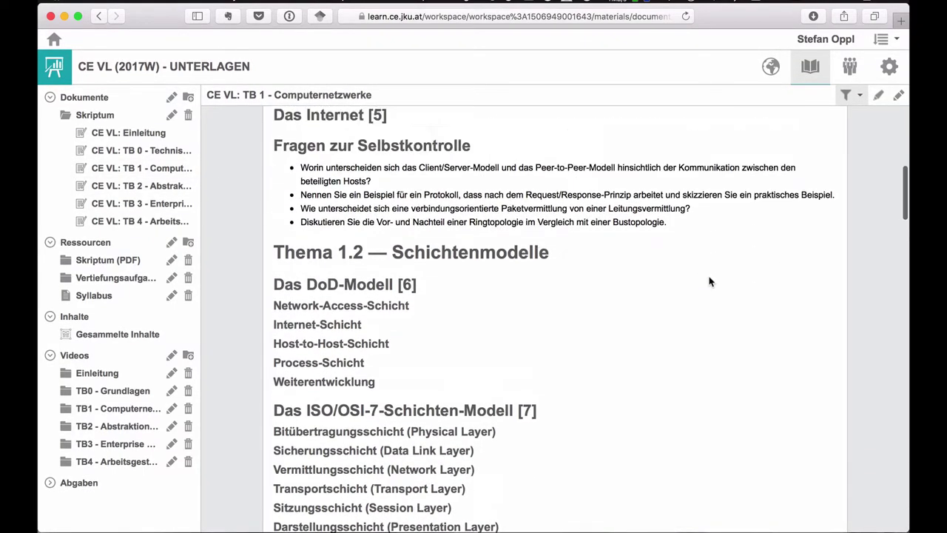
pyautogui.scroll(-15, 708, 282)
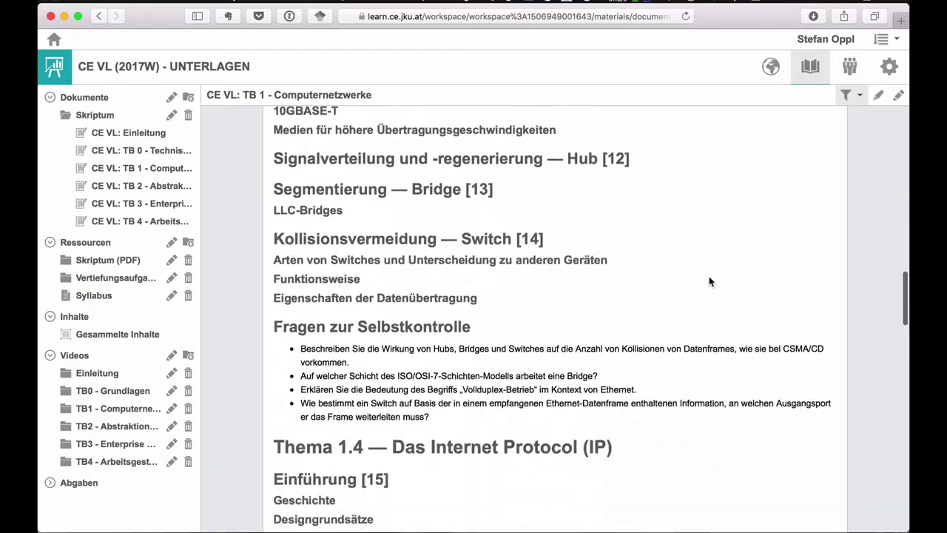
pyautogui.scroll(5, 709, 281)
pyautogui.scroll(-15, 709, 280)
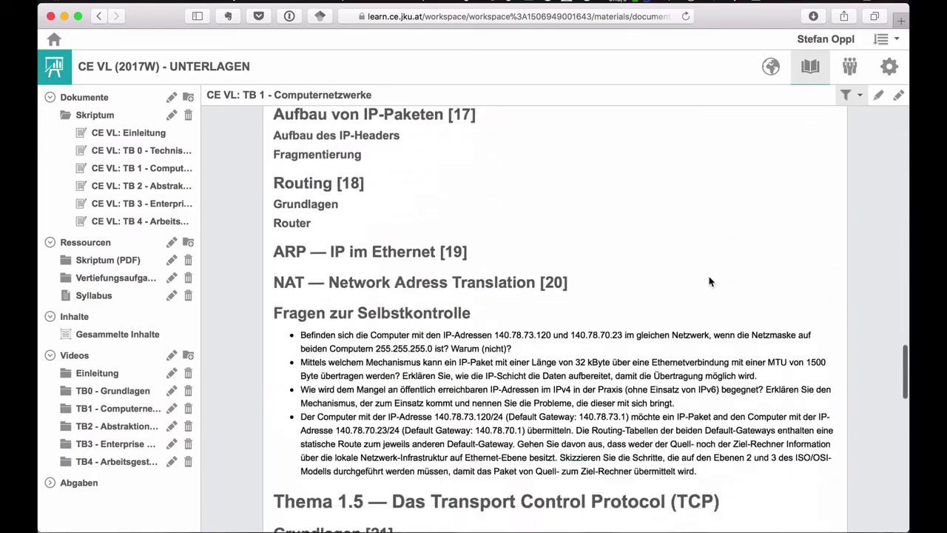
pyautogui.scroll(-2, 708, 277)
pyautogui.click(846, 94)
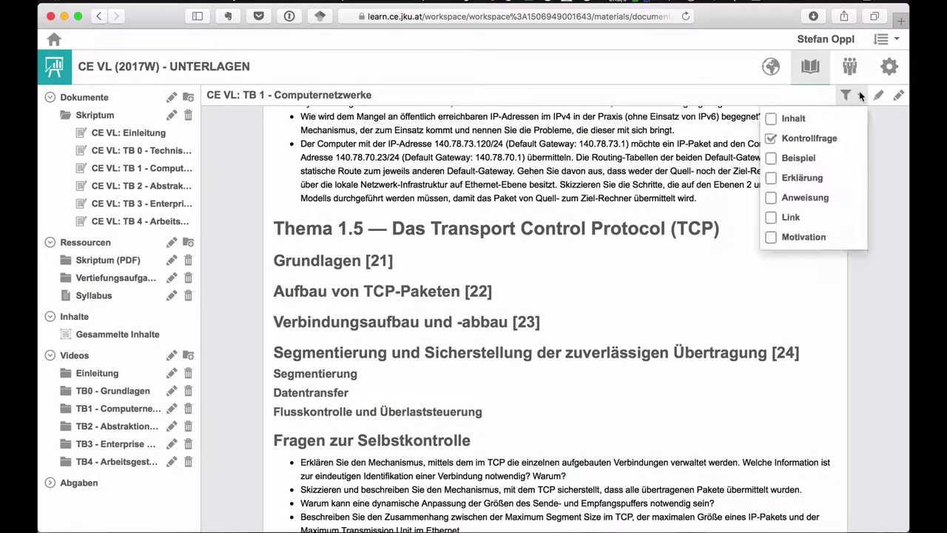
pyautogui.click(798, 123)
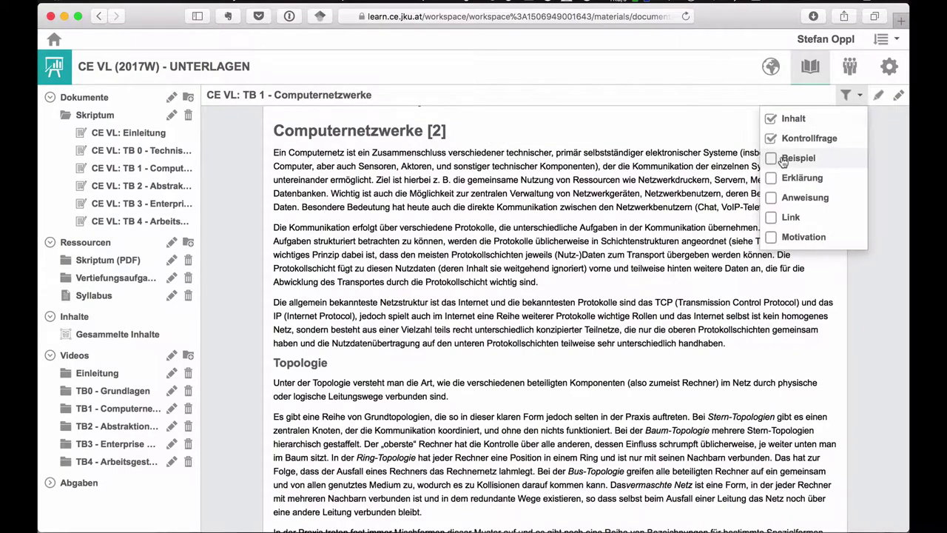
pyautogui.click(782, 159)
pyautogui.click(789, 177)
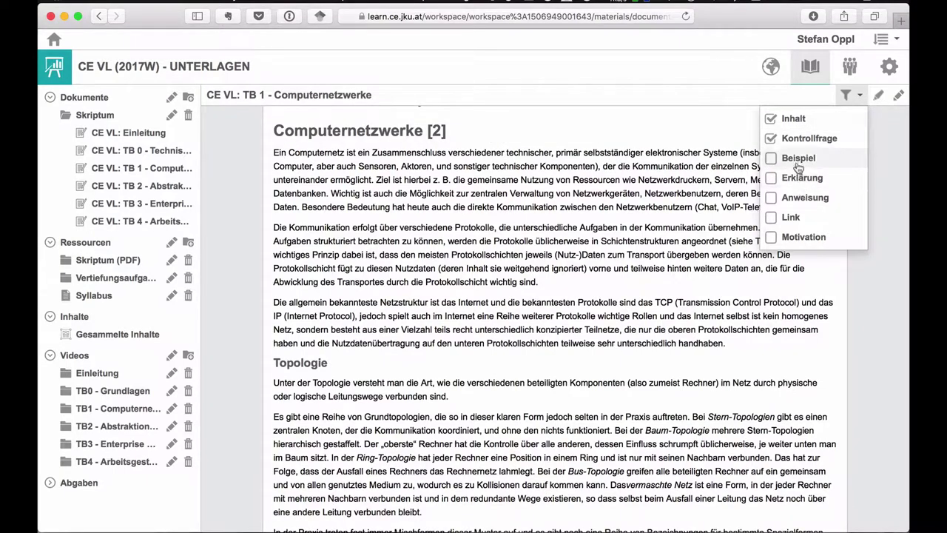
pyautogui.click(792, 196)
pyautogui.click(792, 216)
pyautogui.click(792, 236)
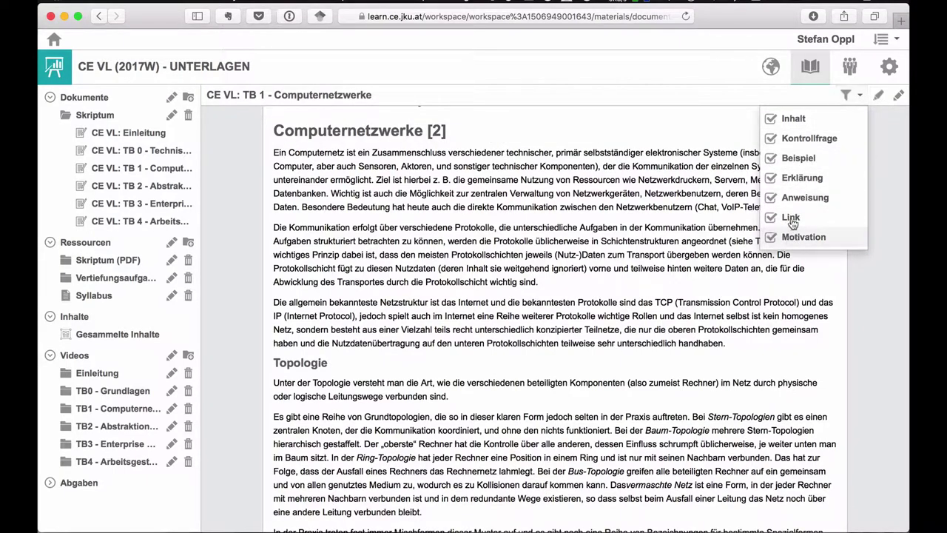
pyautogui.click(851, 95)
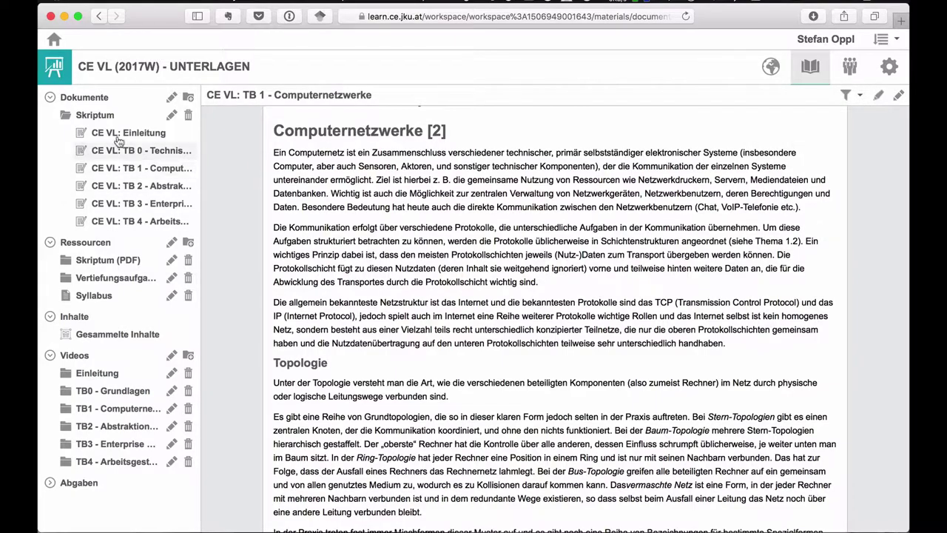
# - Scroll through TB 1's Literatur list, then narrow and restore the browser window
pyautogui.scroll(20, 382, 190)
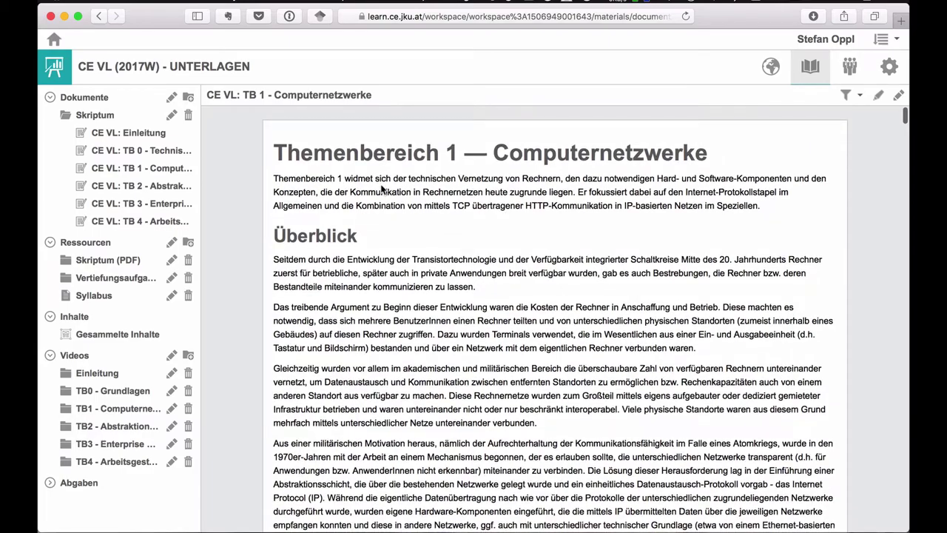
pyautogui.scroll(-20, 382, 190)
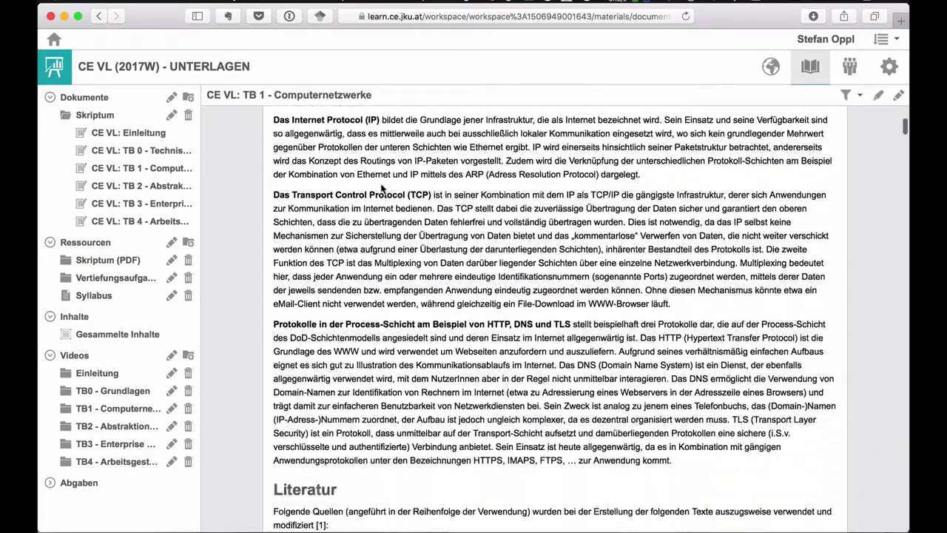
pyautogui.scroll(-5, 382, 184)
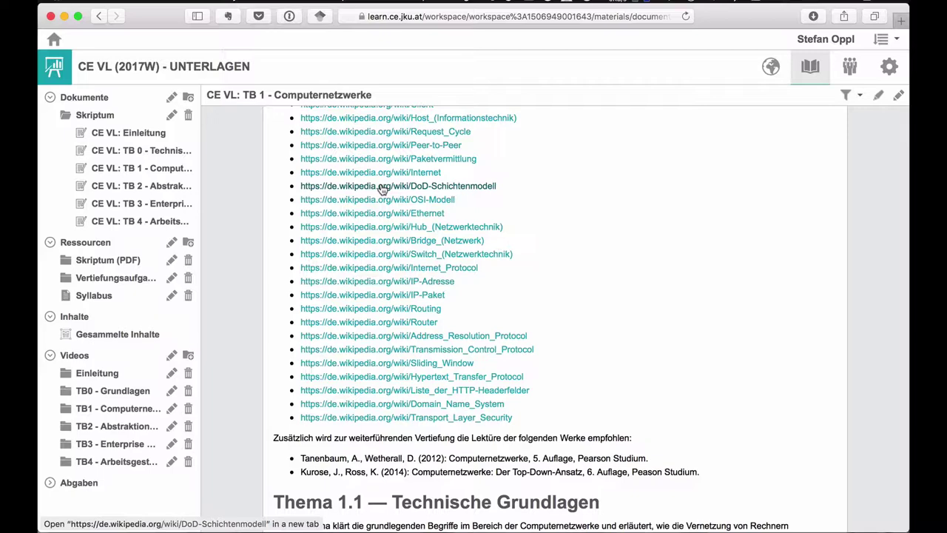
pyautogui.moveTo(908, 238)
pyautogui.mouseDown()
pyautogui.moveTo(721, 238)
pyautogui.moveTo(908, 238)
pyautogui.mouseUp()
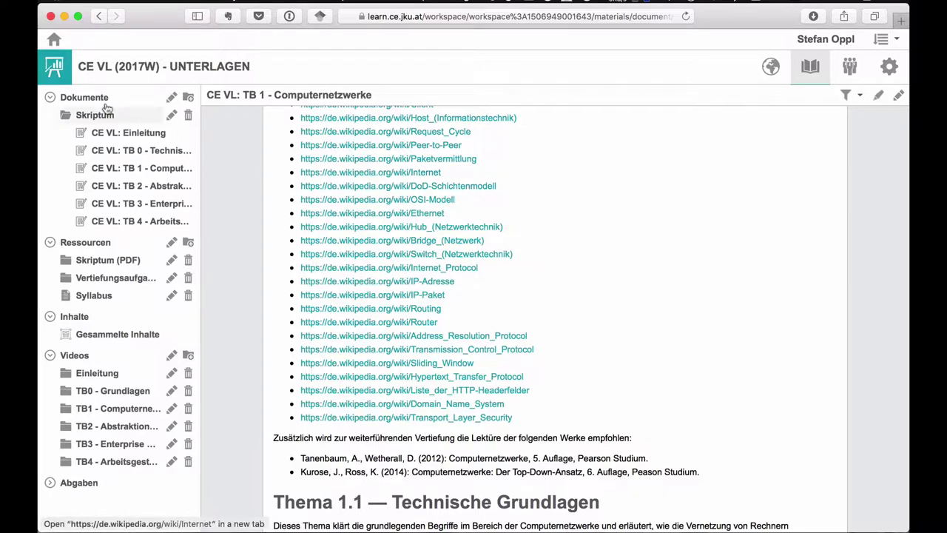
# - Collapse Skriptum and Dokumente, expand Skriptum (PDF), and open the Syllabus document
pyautogui.click(66, 120)
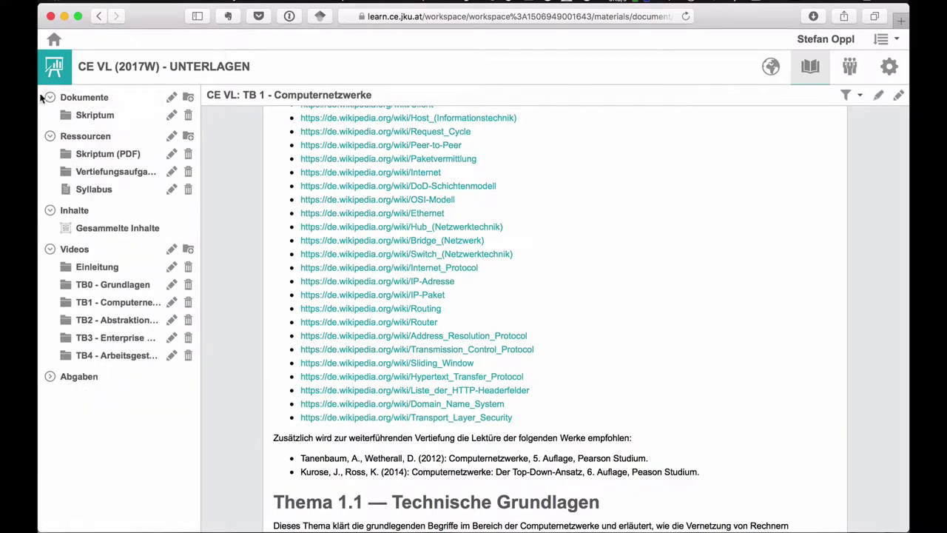
pyautogui.click(49, 98)
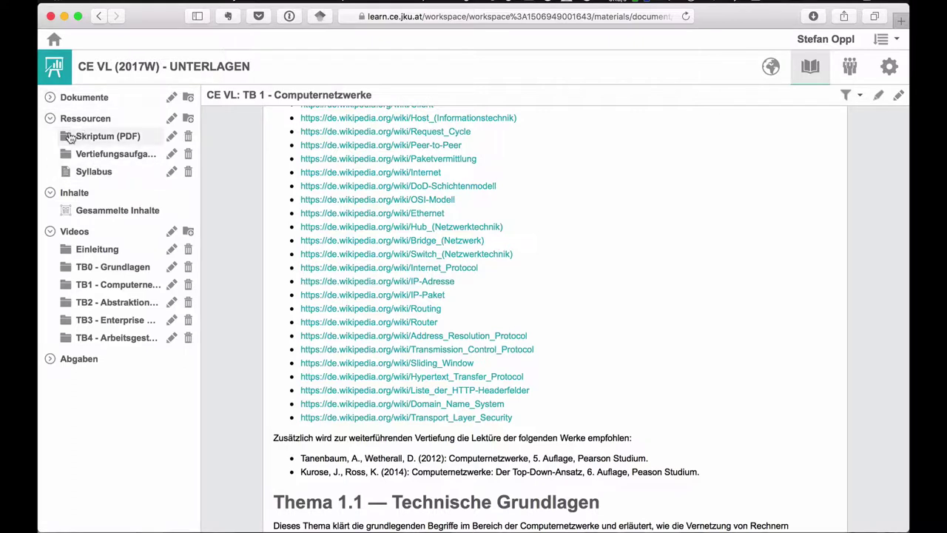
pyautogui.click(65, 144)
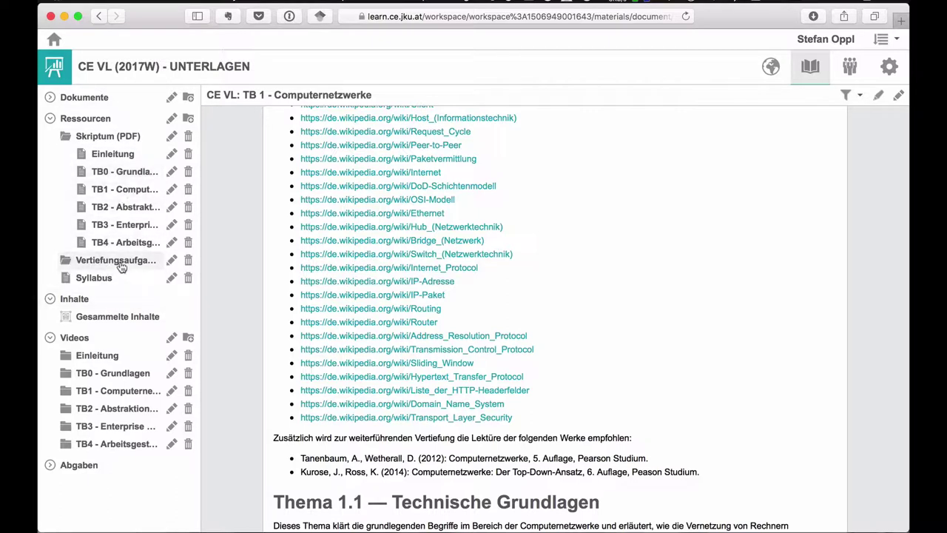
pyautogui.click(88, 284)
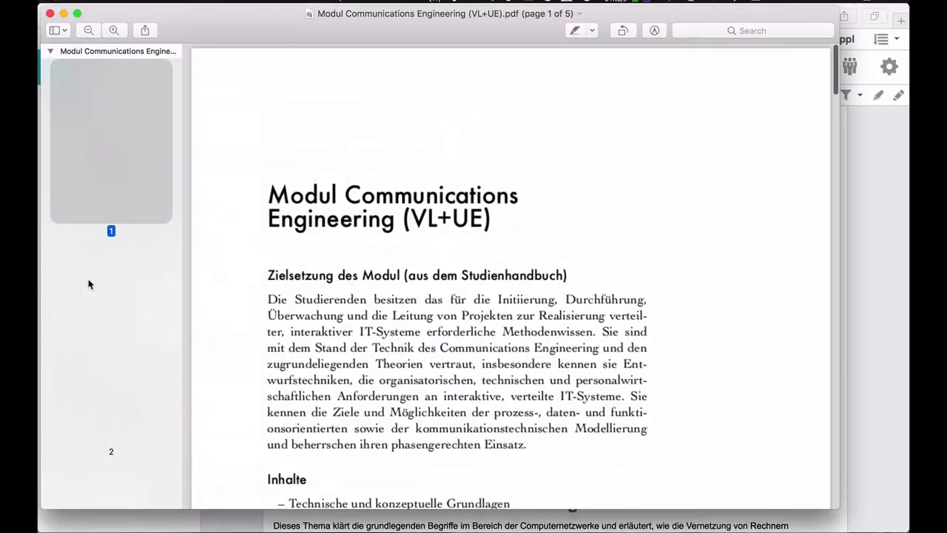
# - Scroll the Modul Communications Engineering syllabus to its WS 17/18 dates and back, then close it
pyautogui.scroll(-20, 343, 280)
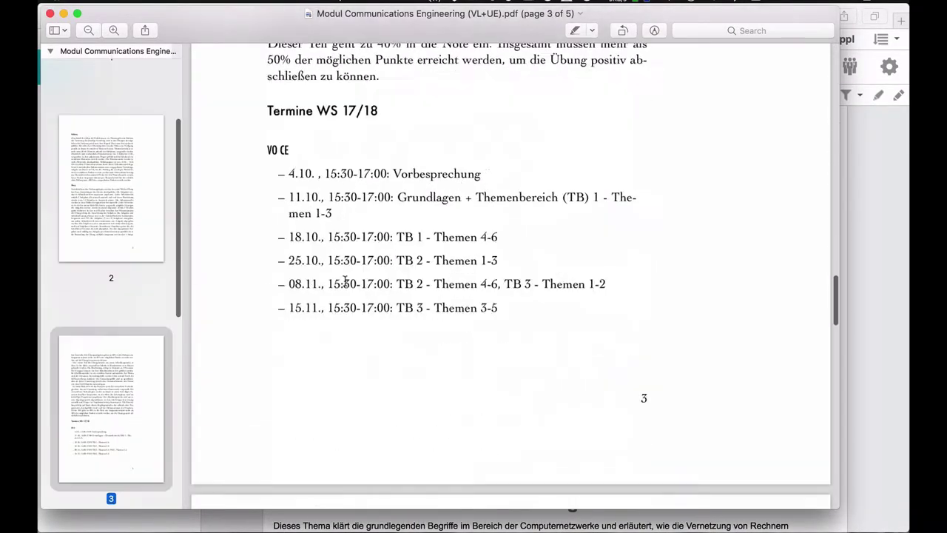
pyautogui.scroll(20, 344, 280)
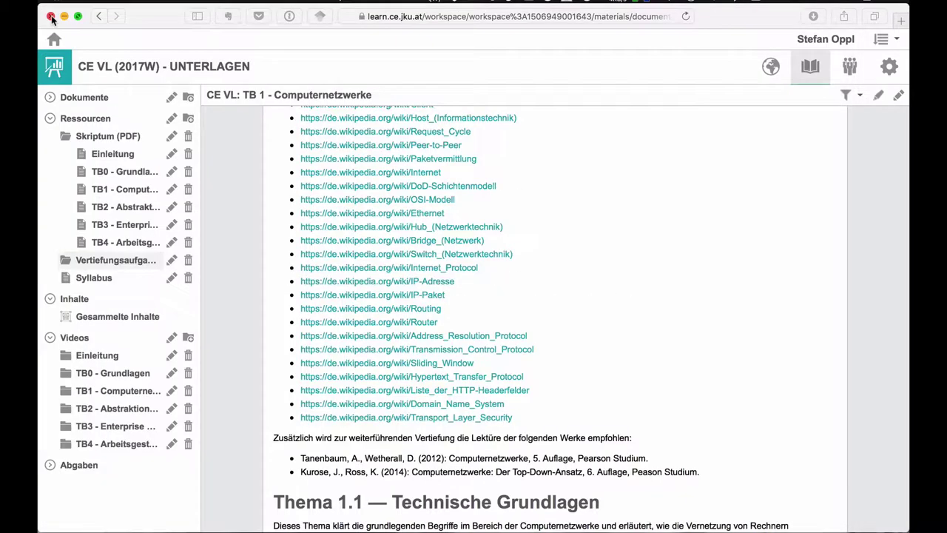
pyautogui.click(50, 13)
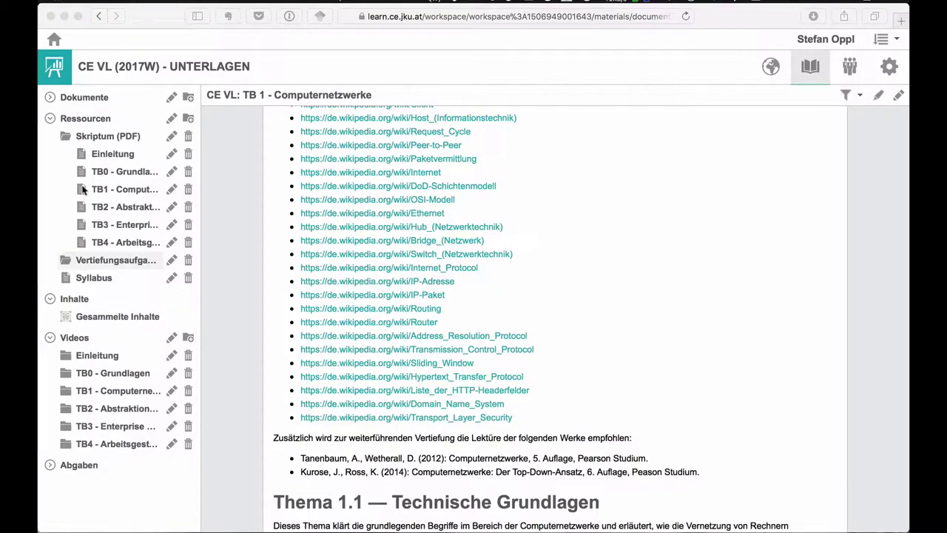
# - Collapse Ressourcen, open Gesammelte Inhalte, collapse Inhalte, and expand TB0 - Grundlagen to list T0.1–T0.4
pyautogui.click(50, 118)
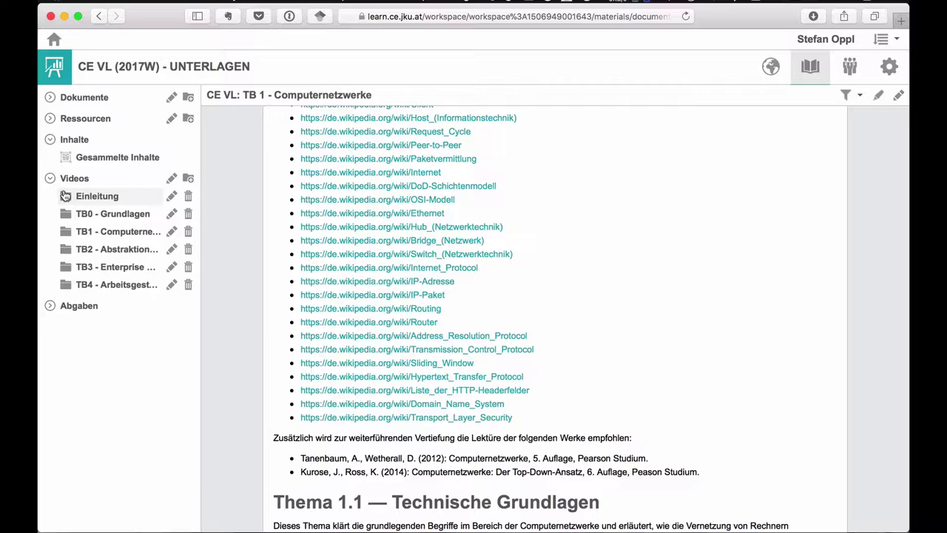
pyautogui.click(123, 157)
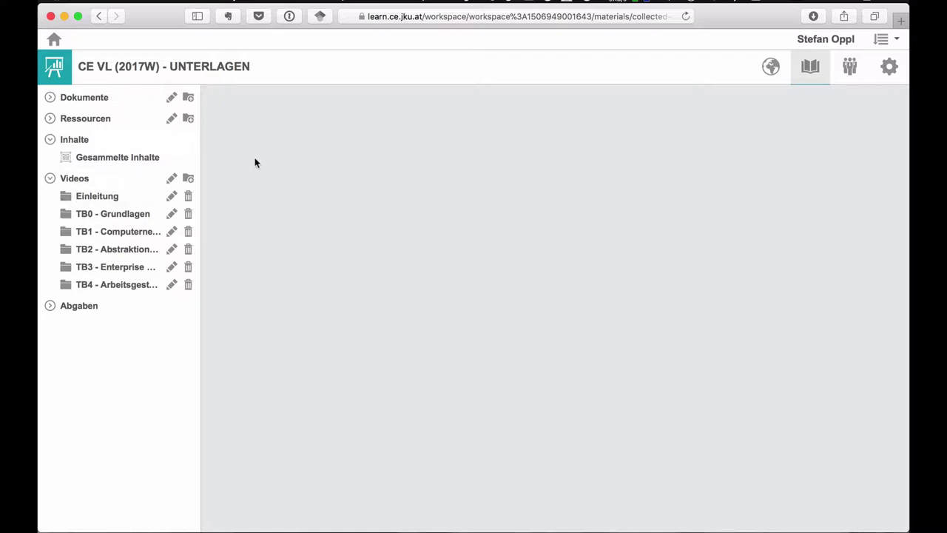
pyautogui.click(49, 139)
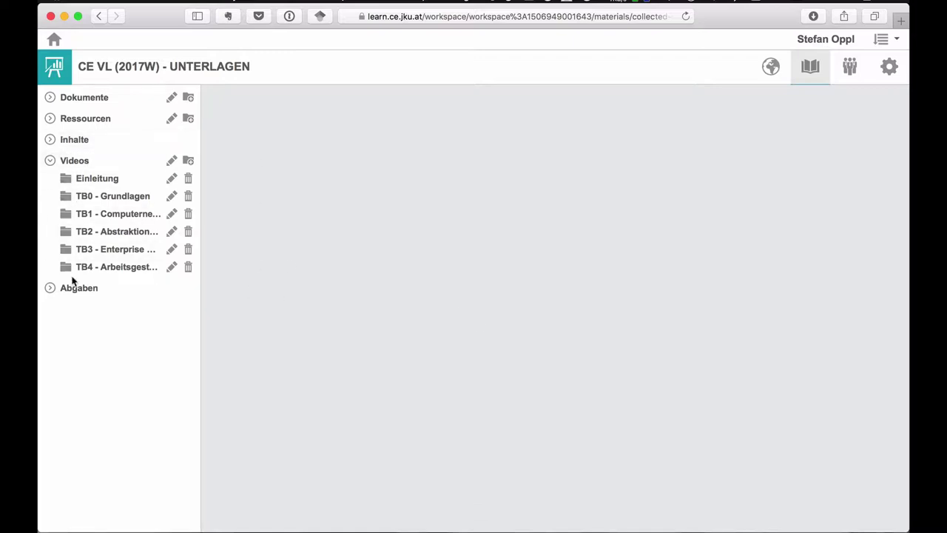
pyautogui.click(65, 196)
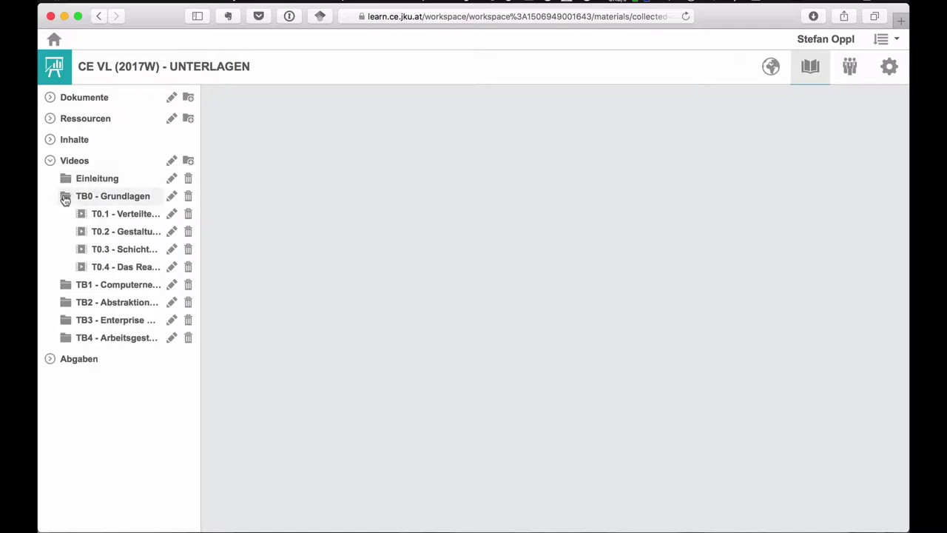
# - Open the T0.1 lecture video and briefly view the Skriptum documents under Dokumente
pyautogui.click(95, 221)
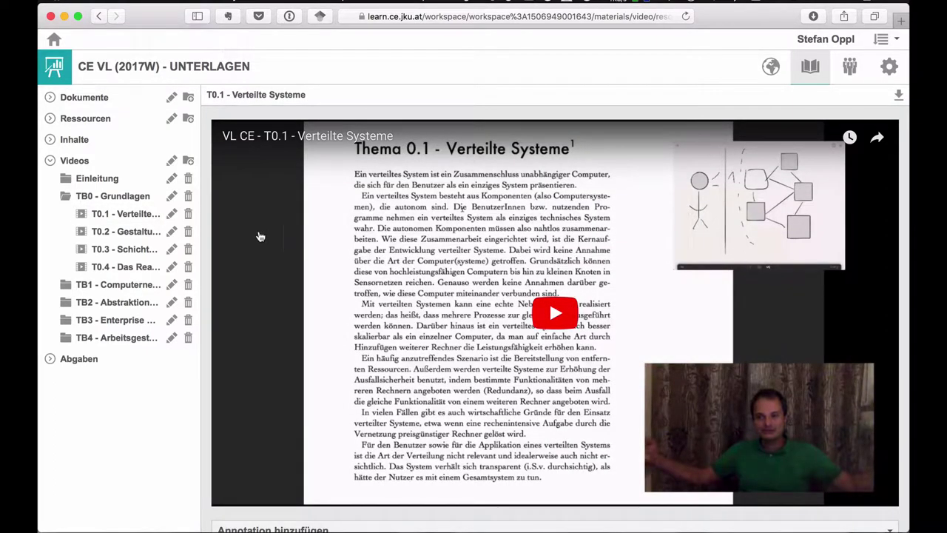
pyautogui.click(50, 97)
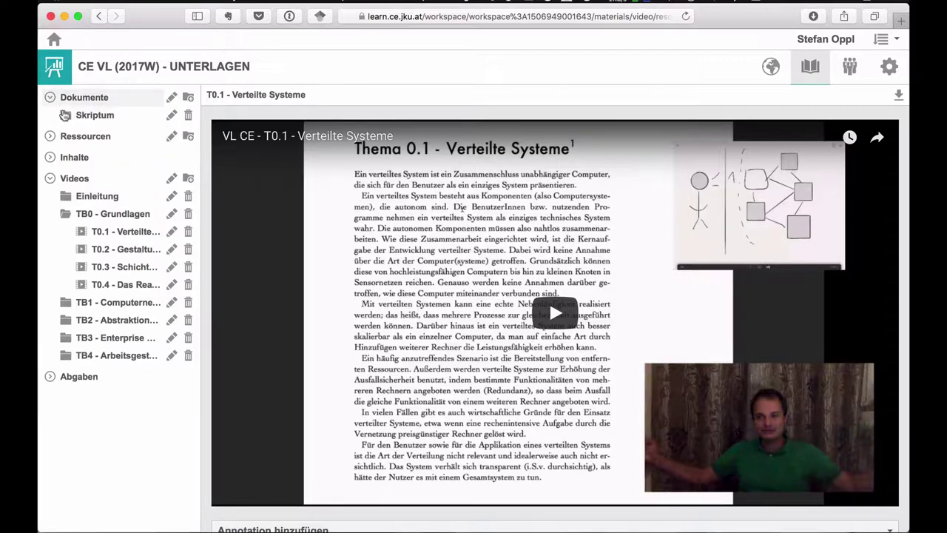
pyautogui.click(63, 116)
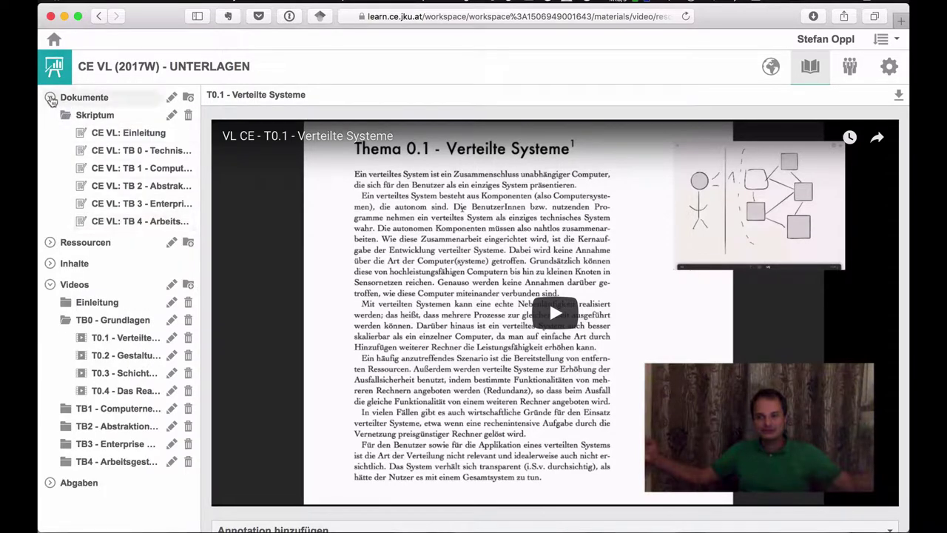
pyautogui.click(50, 96)
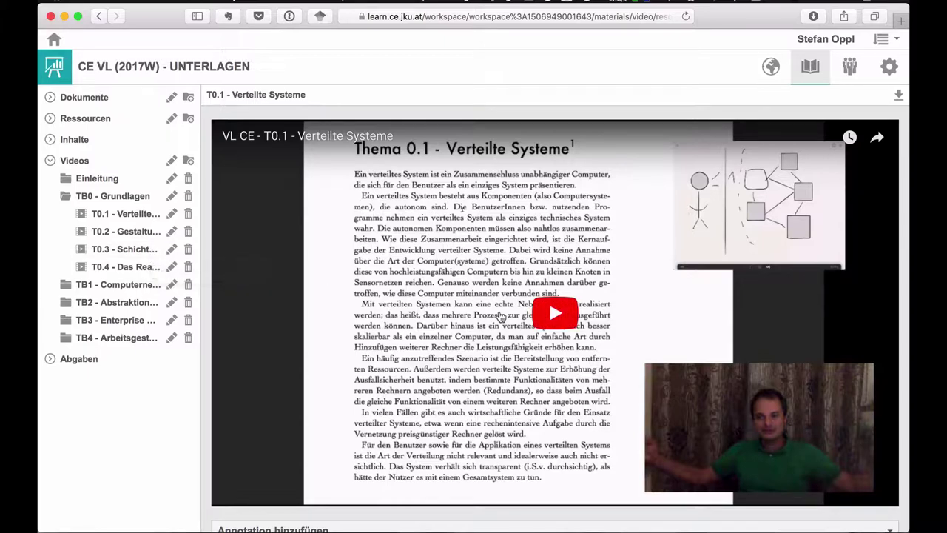
pyautogui.scroll(-1, 500, 317)
pyautogui.scroll(-5, 500, 317)
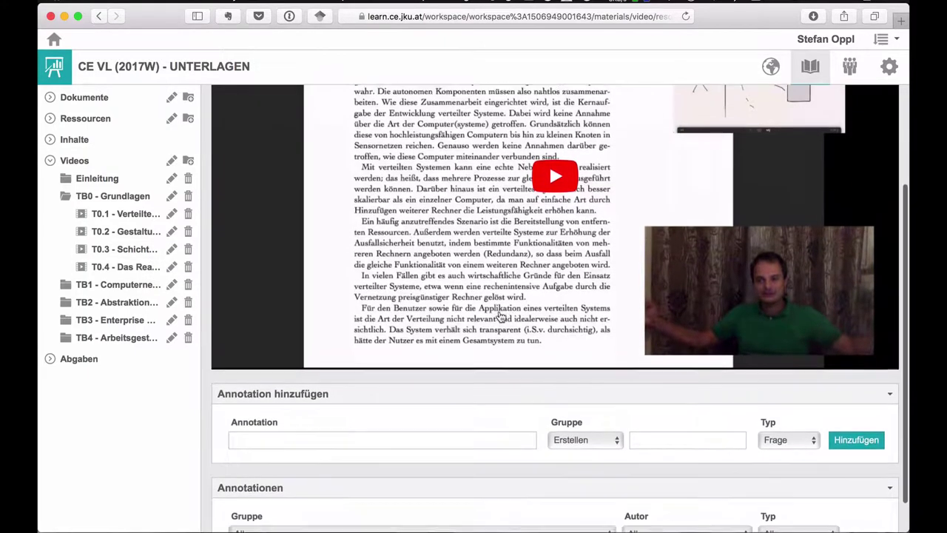
pyautogui.scroll(5, 500, 316)
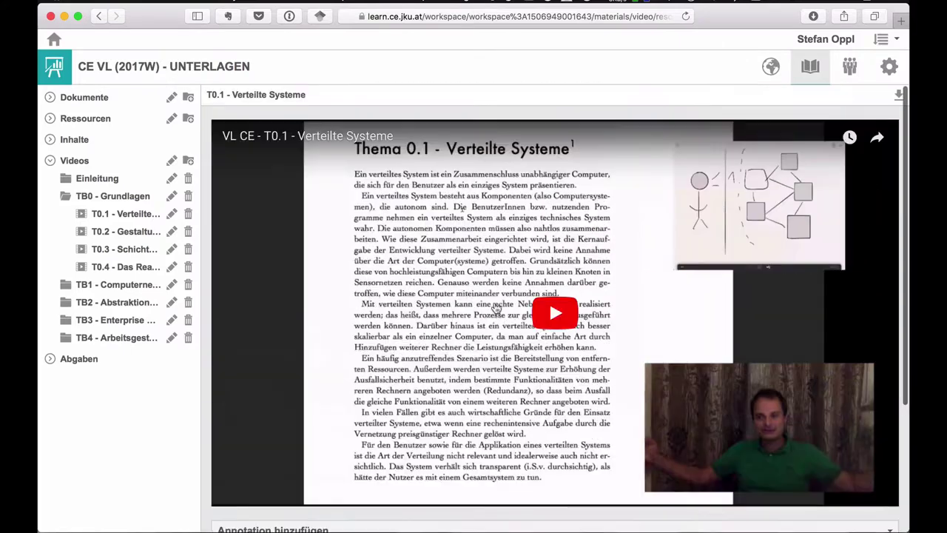
# - Open the T0.2 Gestaltungsmerkmale video and start it playing
pyautogui.click(91, 232)
pyautogui.scroll(-8, 283, 324)
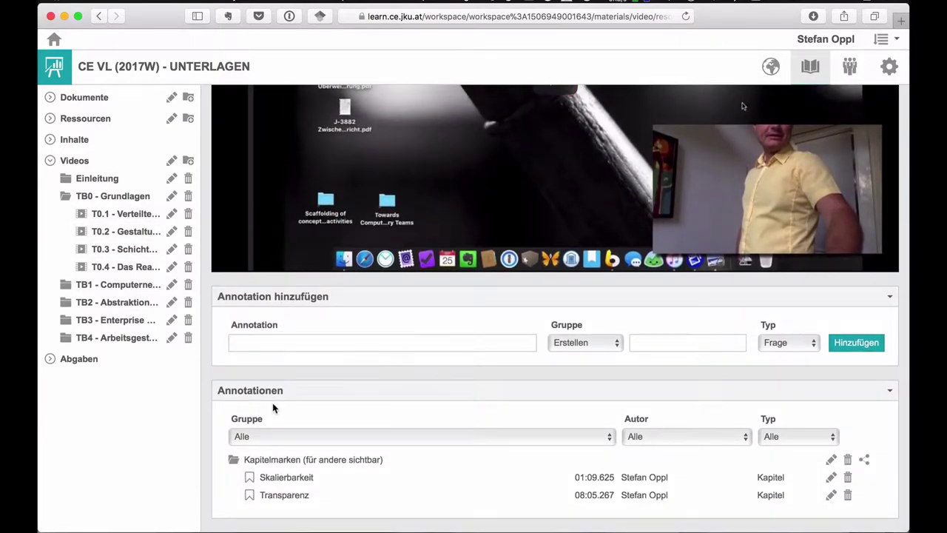
pyautogui.scroll(8, 273, 408)
pyautogui.click(562, 302)
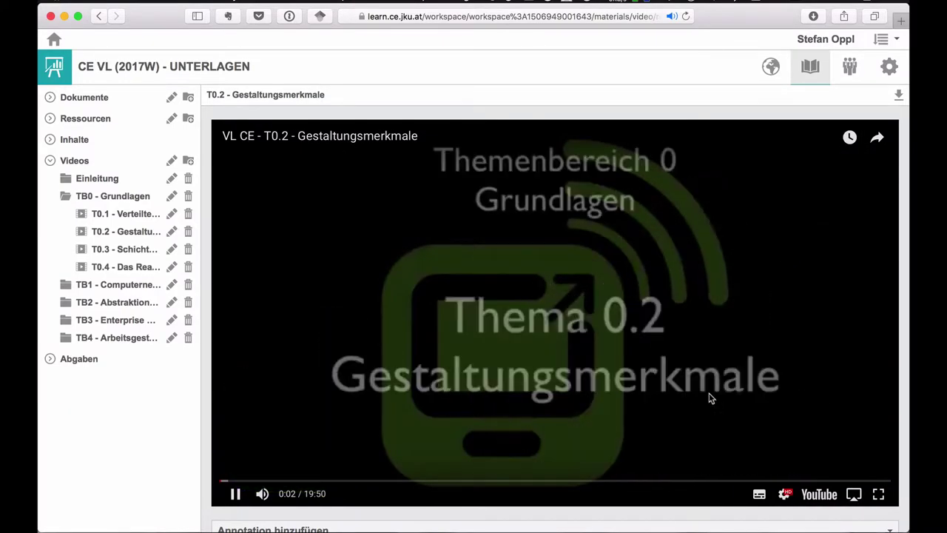
# - Mute the T0.2 video, check its playback settings, and toggle fullscreen on and off
pyautogui.click(262, 493)
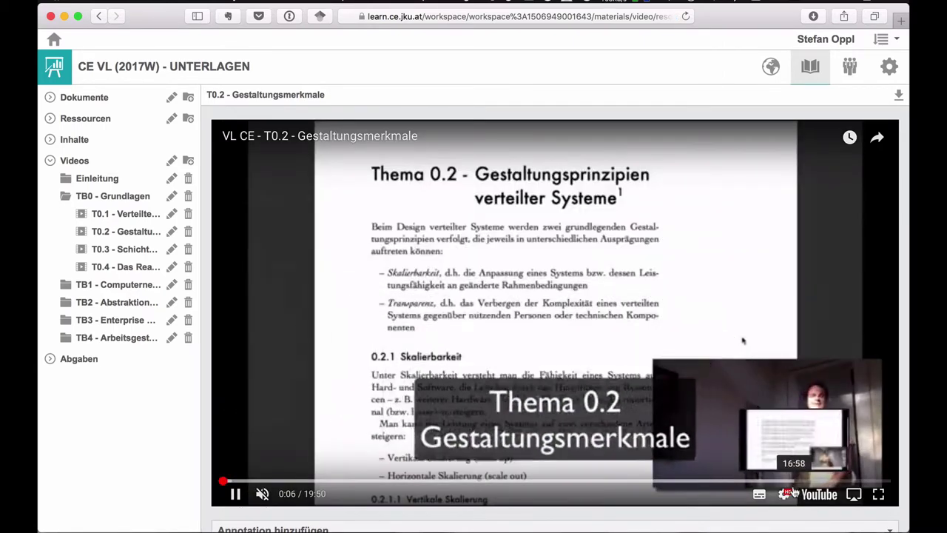
pyautogui.click(783, 493)
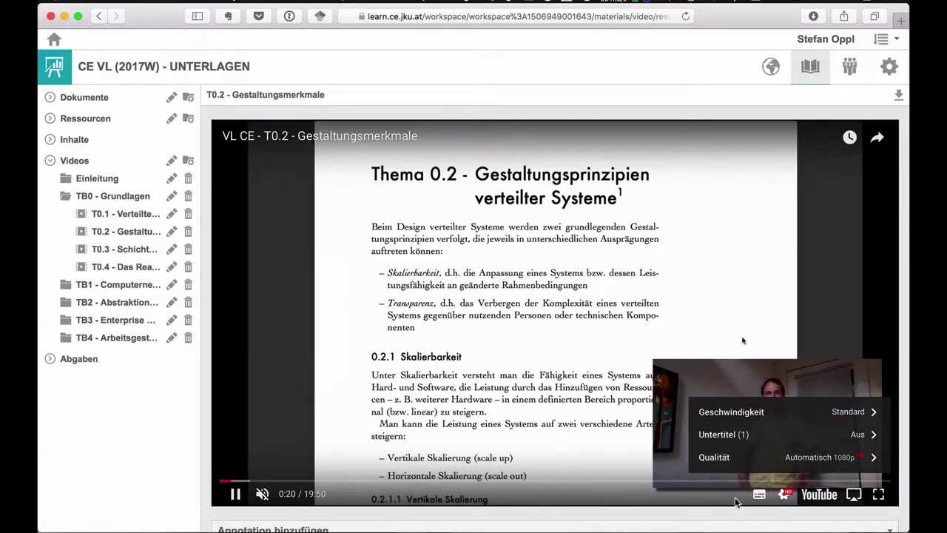
pyautogui.click(784, 493)
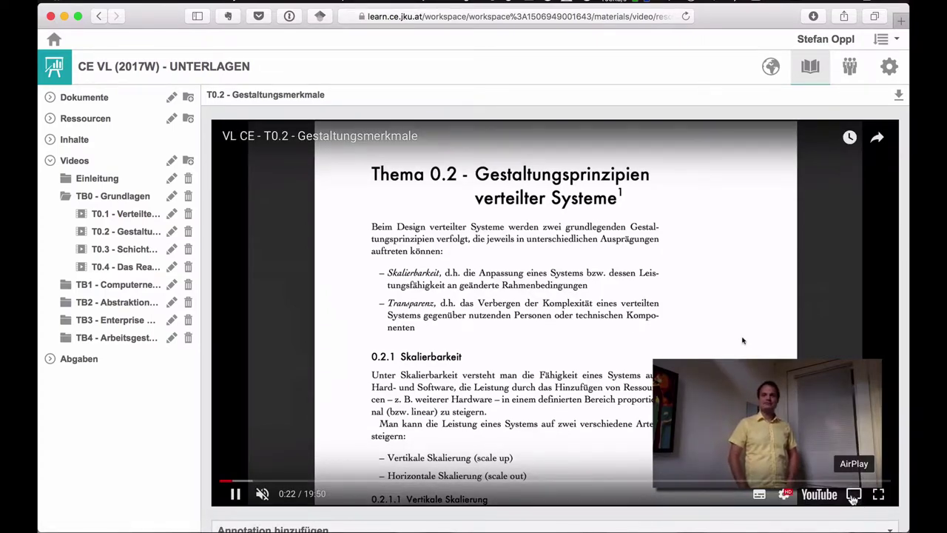
pyautogui.click(878, 493)
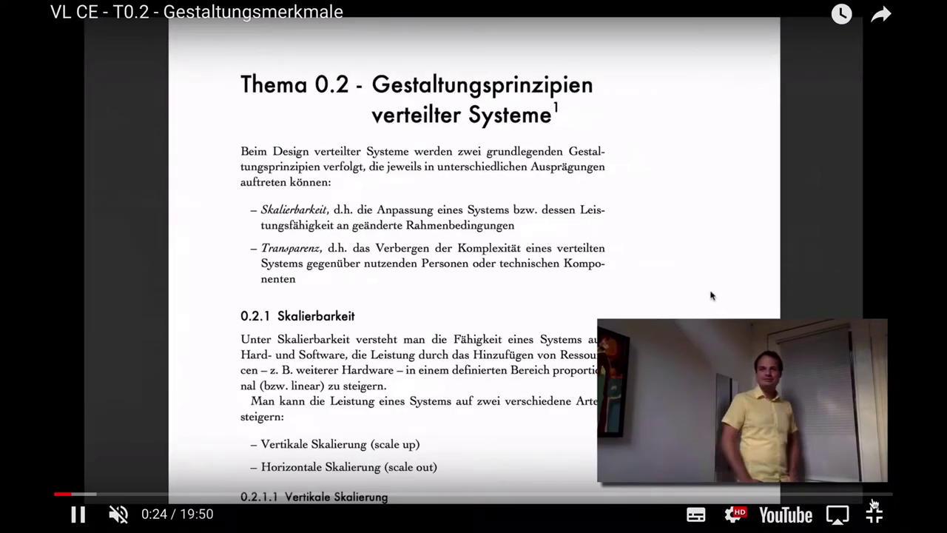
pyautogui.click(874, 513)
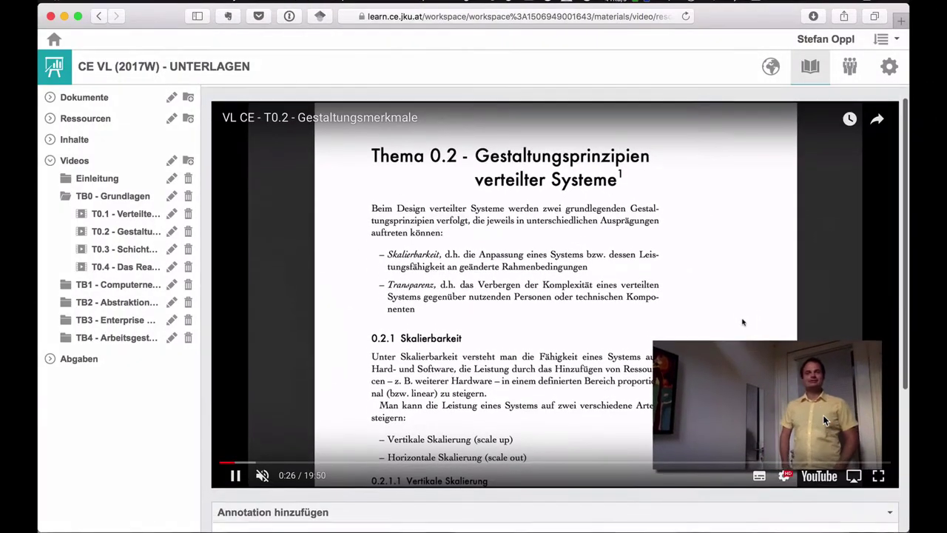
pyautogui.scroll(-5, 823, 414)
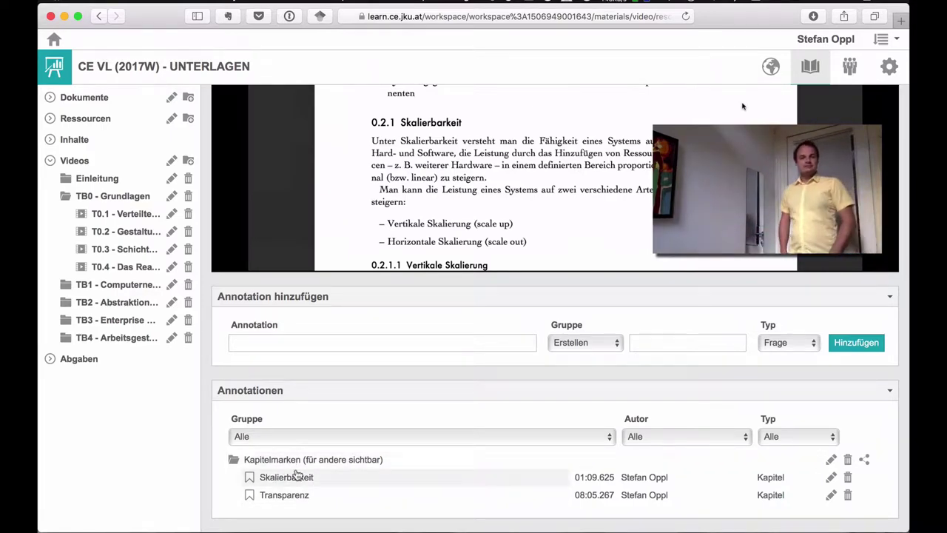
# - Jump the video to the Skalierbarkeit chapter mark, then to Transparenz at 8:05
pyautogui.scroll(2, 296, 473)
pyautogui.scroll(-2, 296, 473)
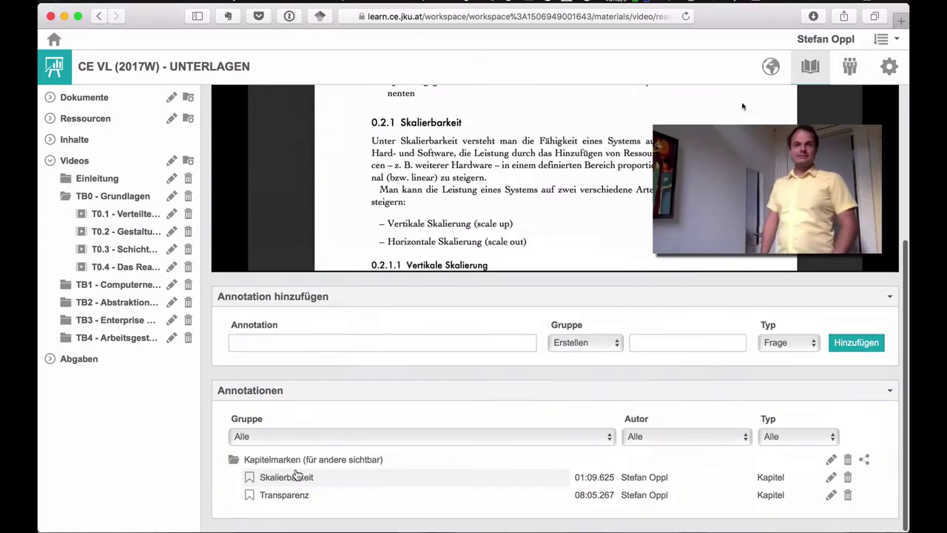
pyautogui.click(281, 478)
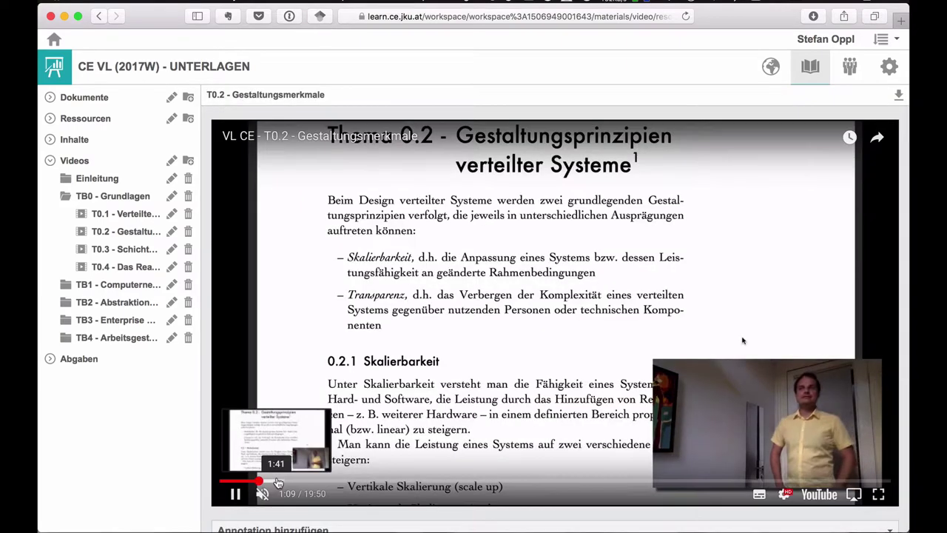
pyautogui.scroll(-5, 340, 356)
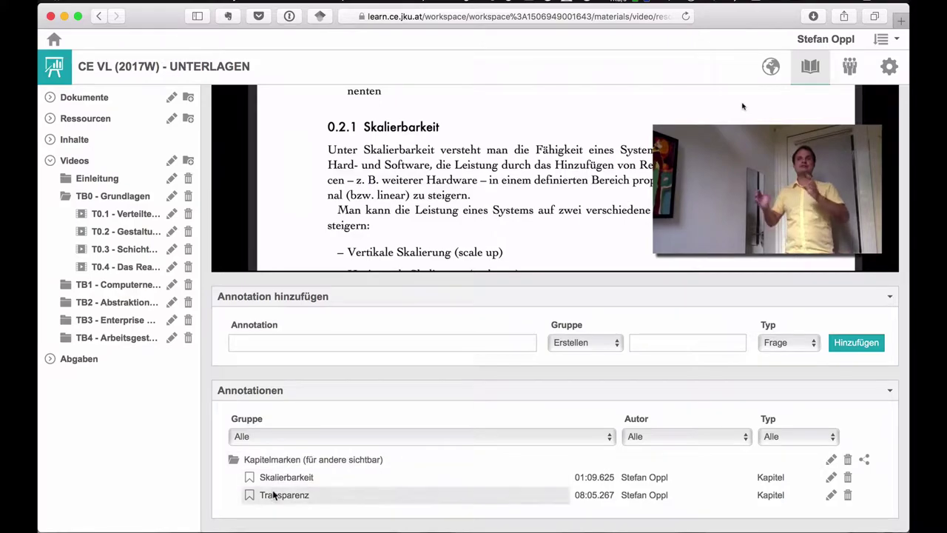
pyautogui.click(272, 494)
# - Start a new annotation on the T0.2 video at the current position
pyautogui.scroll(-5, 274, 494)
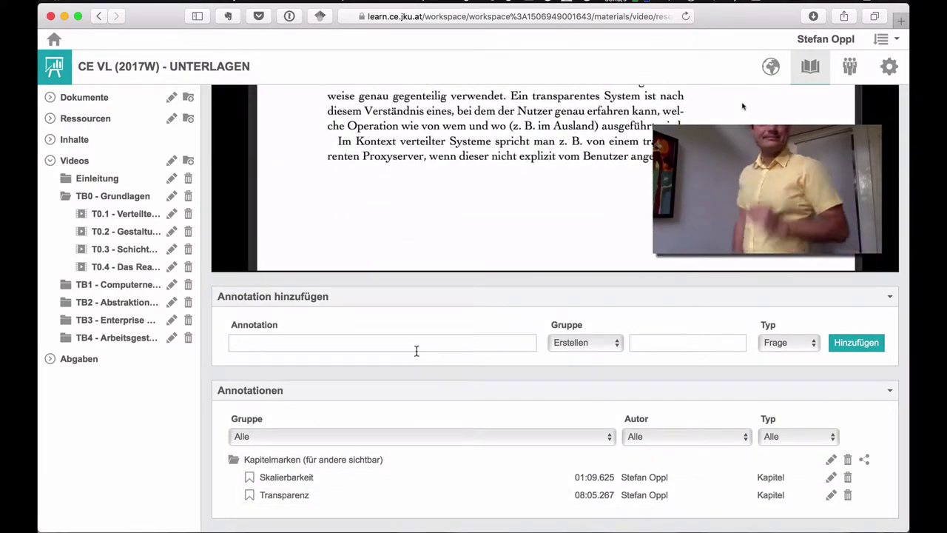
pyautogui.scroll(3, 416, 351)
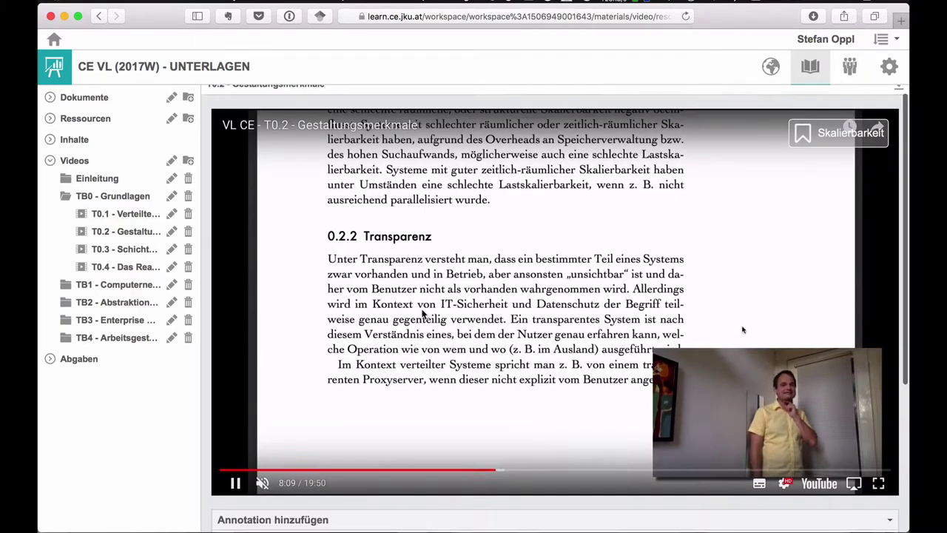
pyautogui.scroll(-2, 421, 314)
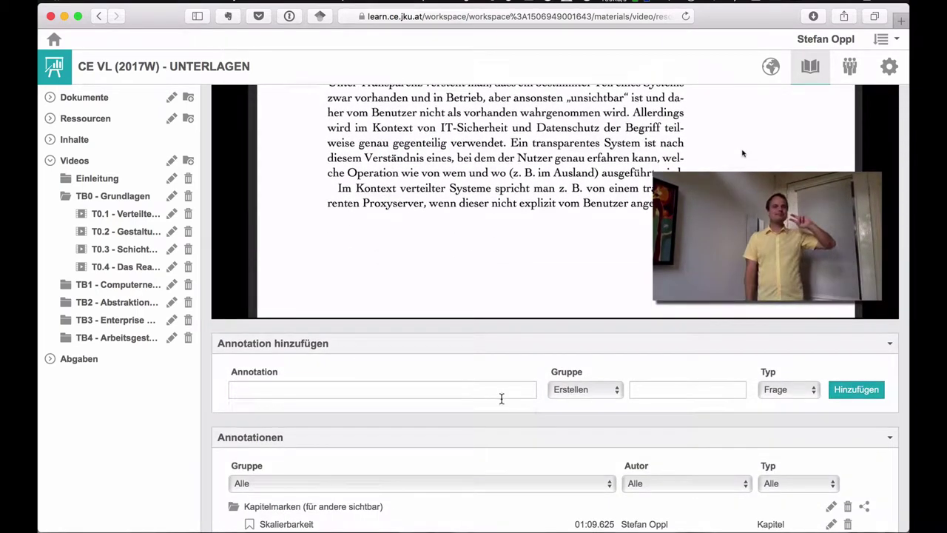
pyautogui.click(502, 399)
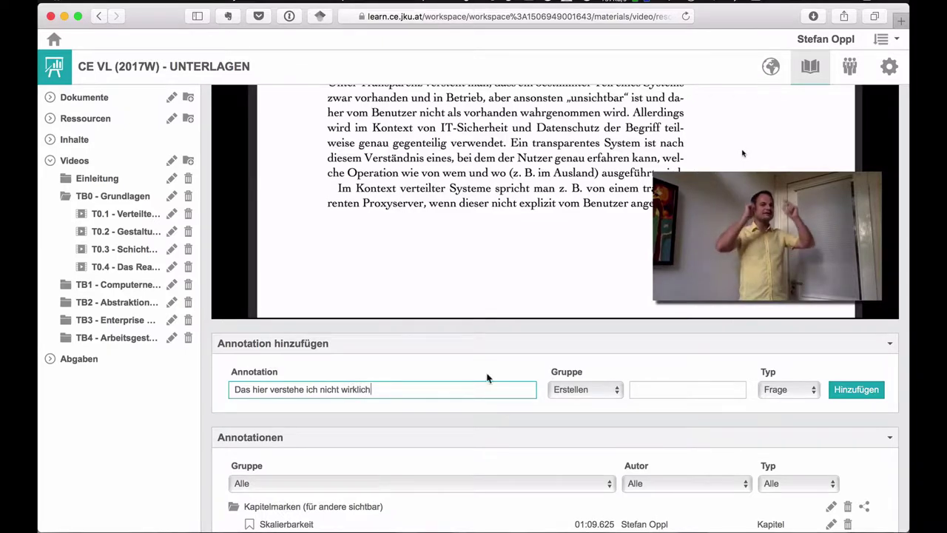
# - Name a new personal questions group, keep type Frage, and add the annotation at 08:57.741
pyautogui.click(596, 392)
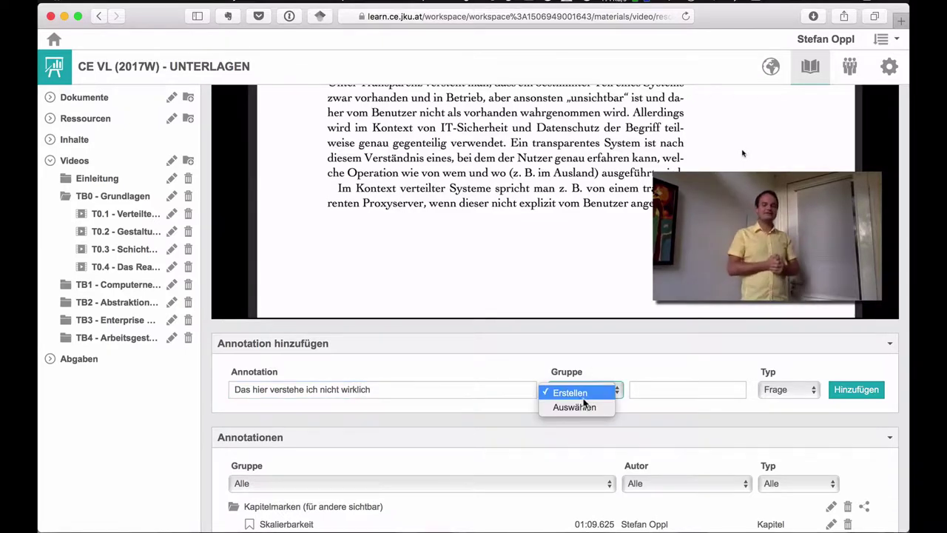
pyautogui.click(649, 389)
pyautogui.click(657, 388)
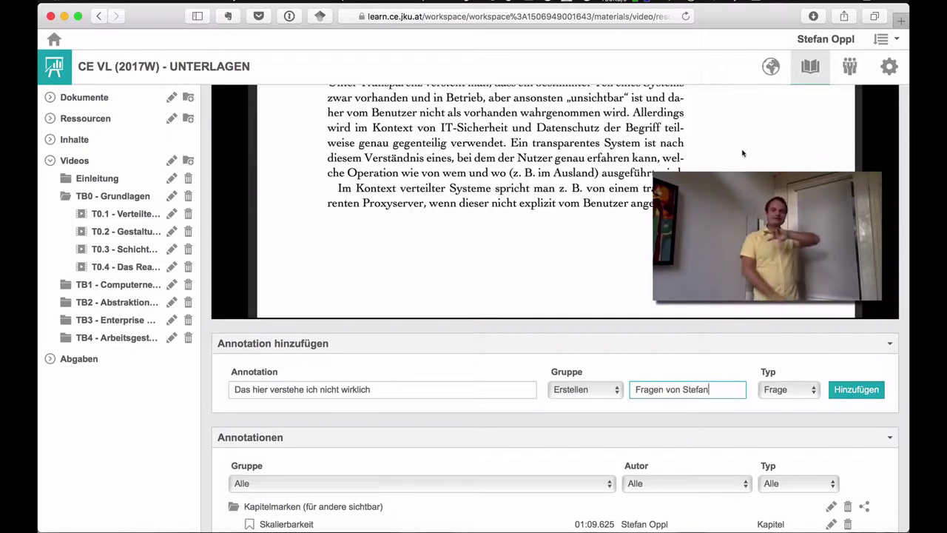
pyautogui.click(774, 386)
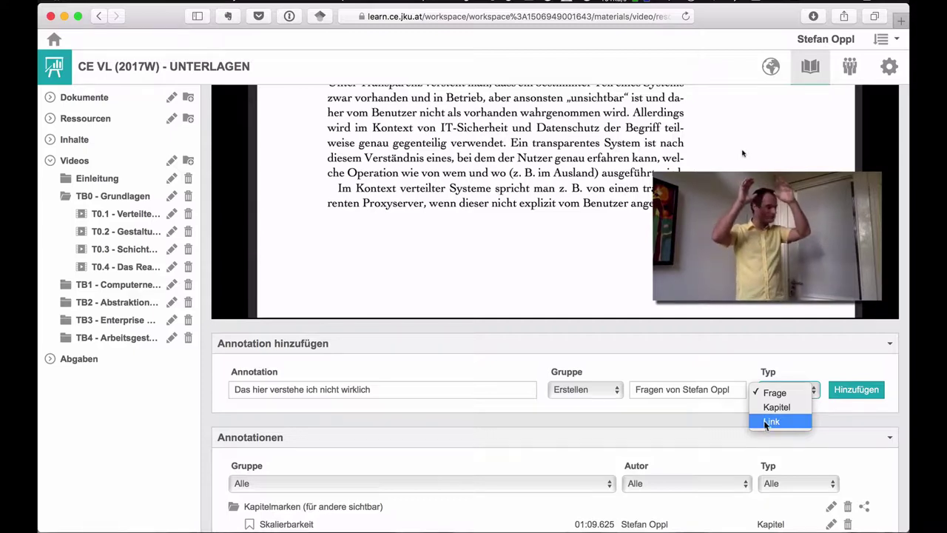
pyautogui.click(763, 396)
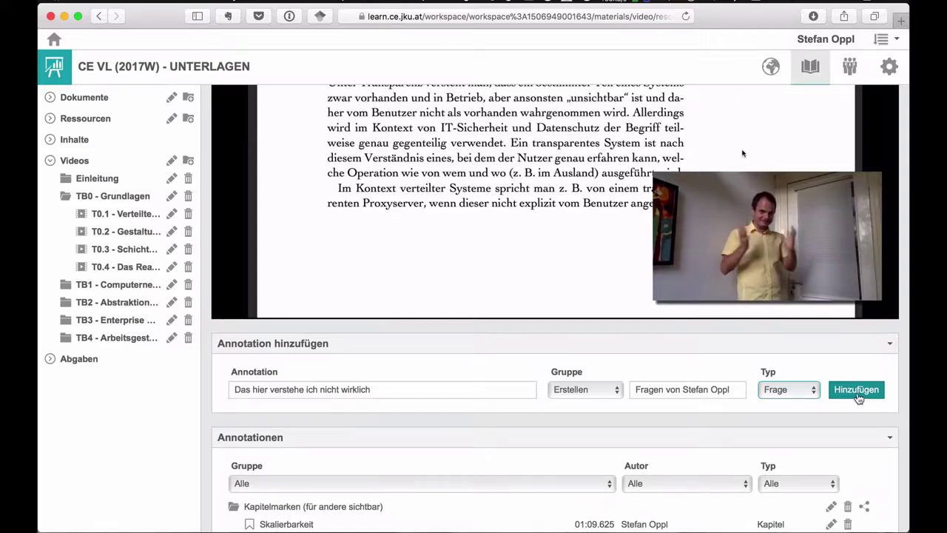
pyautogui.click(859, 398)
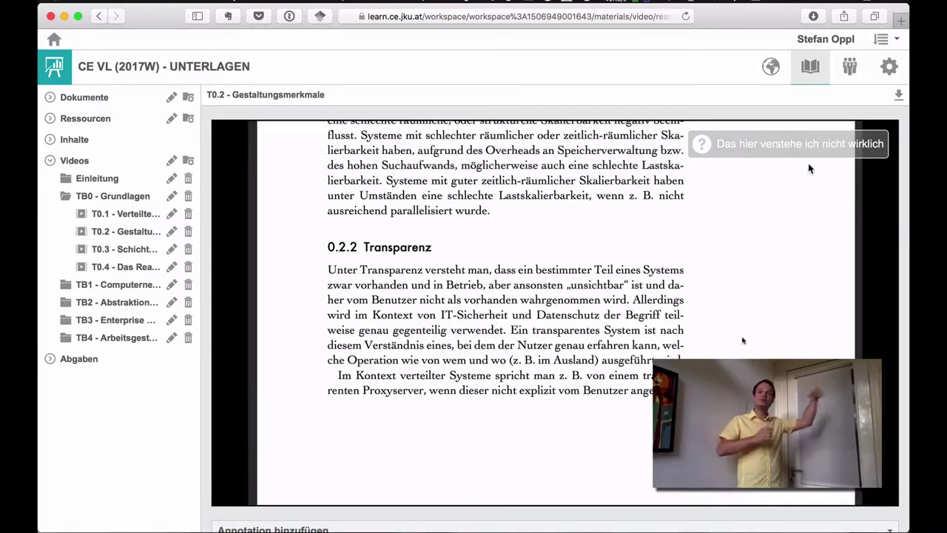
pyautogui.scroll(-1, 808, 167)
# - Jump to the posted question at 08:57.741, then keep the private questions group selected
pyautogui.scroll(-5, 808, 168)
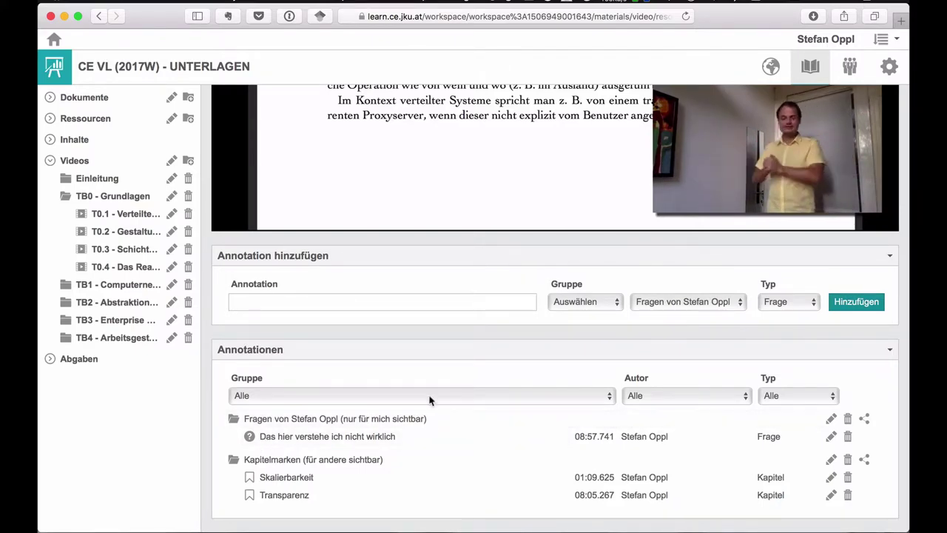
pyautogui.click(347, 438)
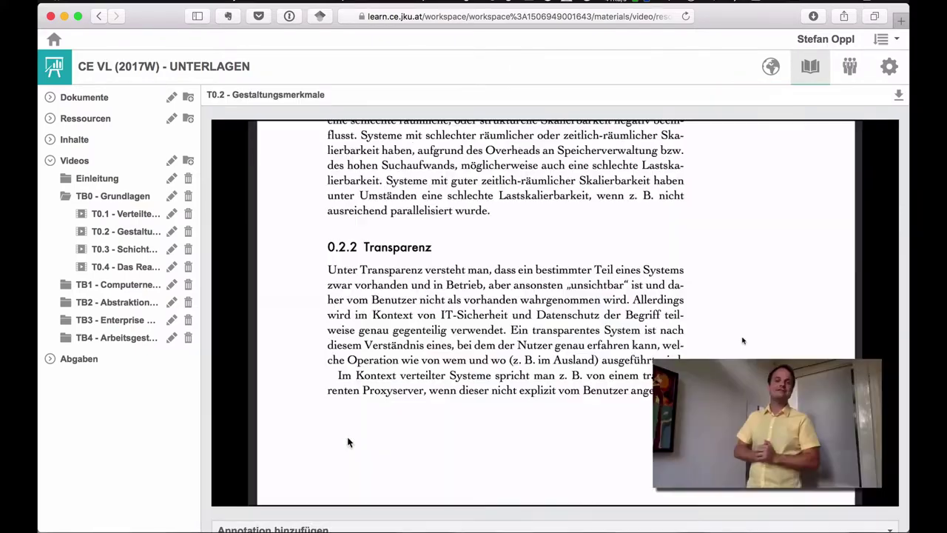
pyautogui.scroll(-5, 401, 439)
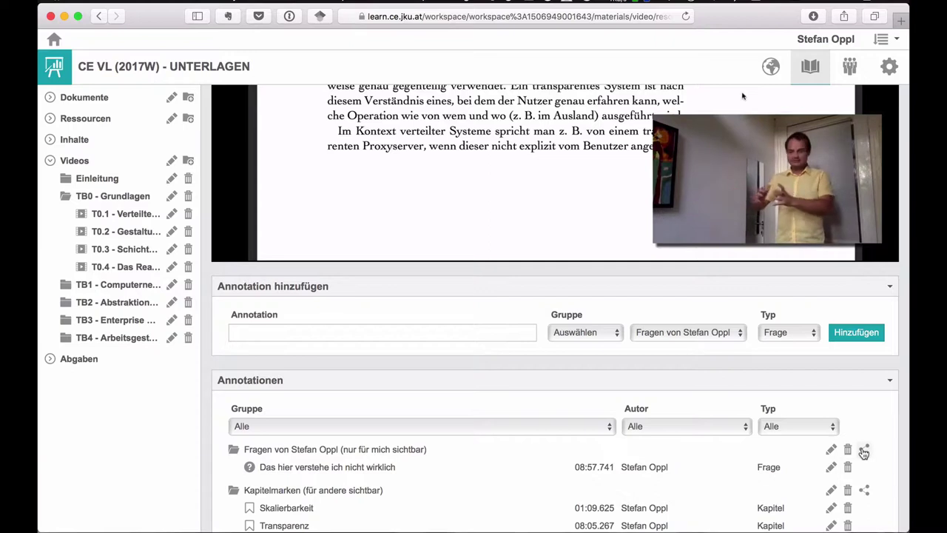
pyautogui.click(652, 333)
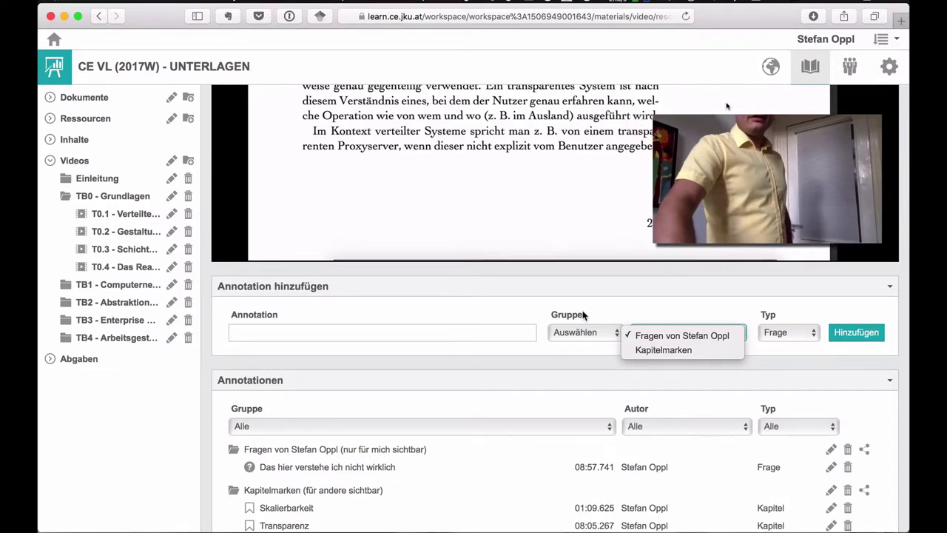
pyautogui.click(583, 315)
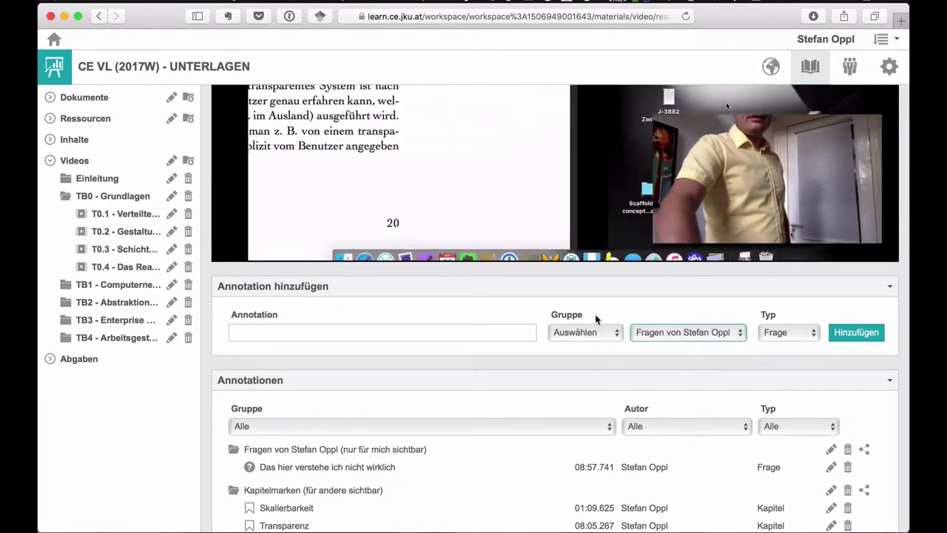
pyautogui.click(865, 450)
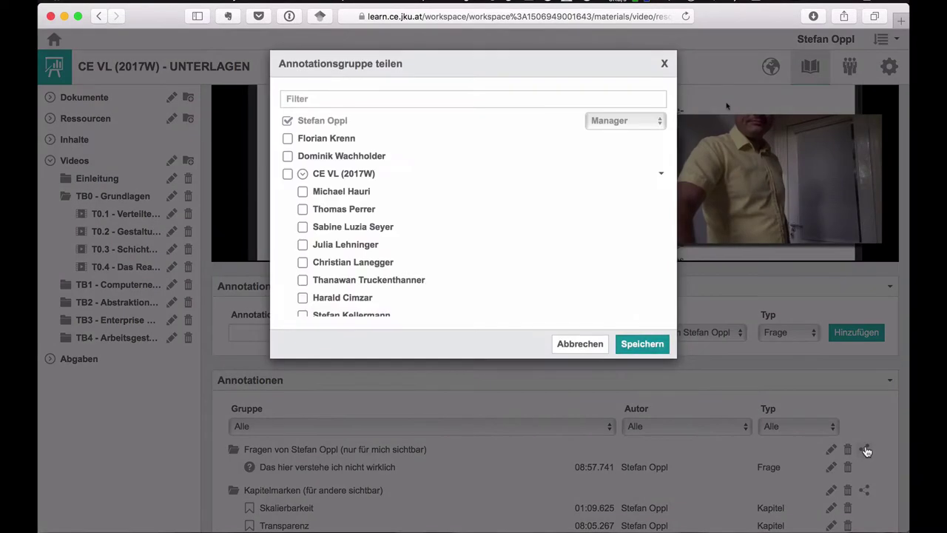
pyautogui.scroll(-8, 326, 190)
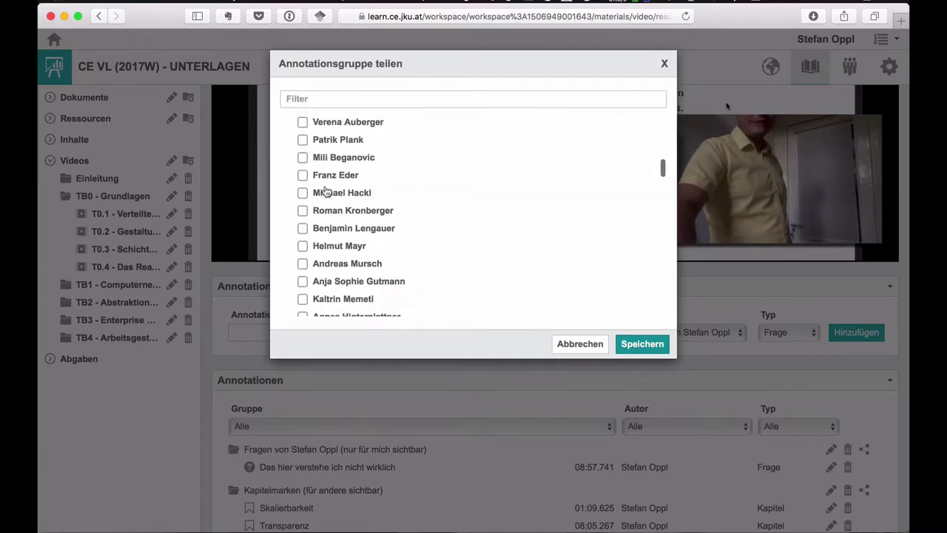
pyautogui.scroll(-5, 326, 191)
pyautogui.scroll(15, 326, 191)
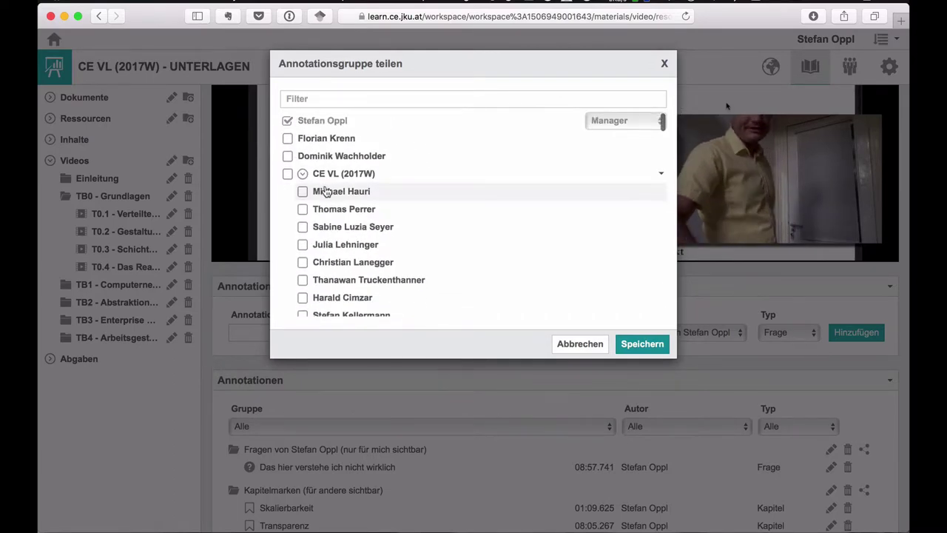
pyautogui.click(288, 139)
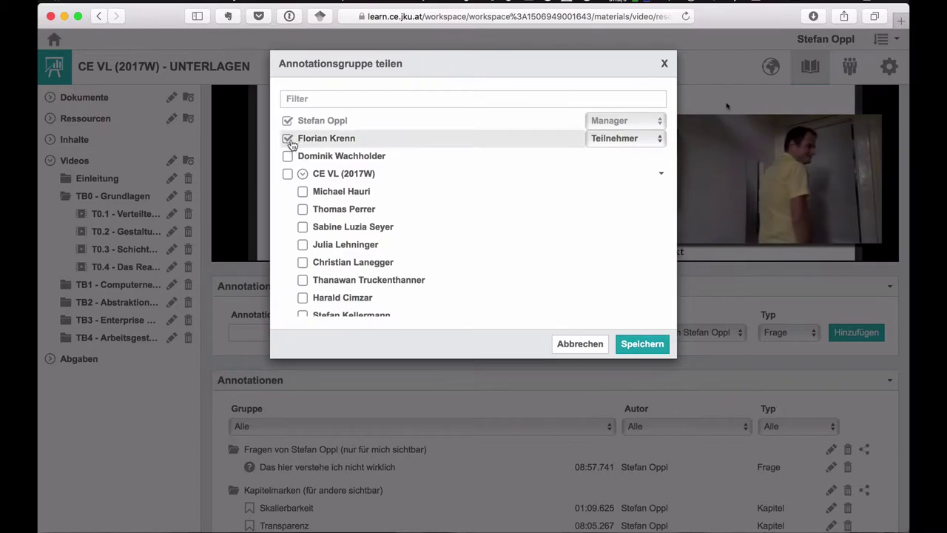
pyautogui.click(288, 156)
pyautogui.click(288, 156)
pyautogui.click(288, 139)
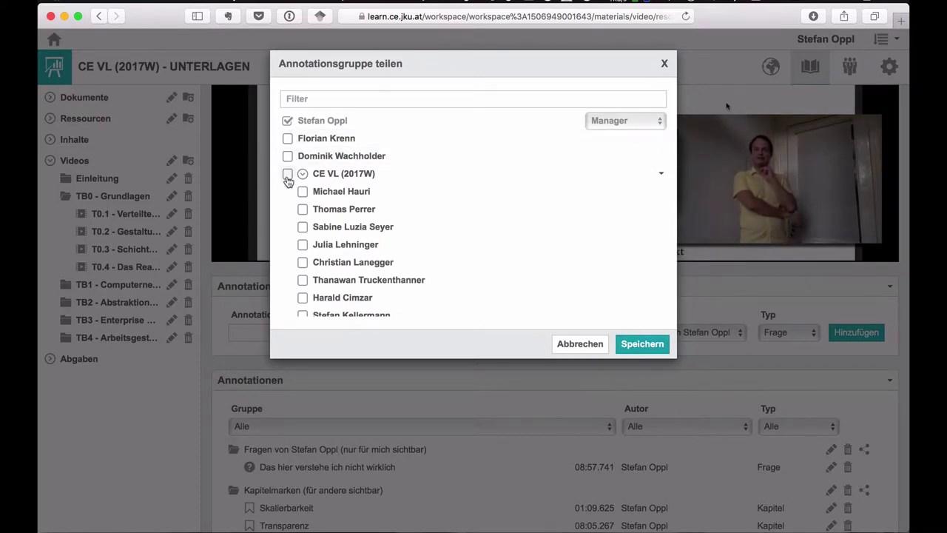
pyautogui.click(303, 174)
pyautogui.click(303, 175)
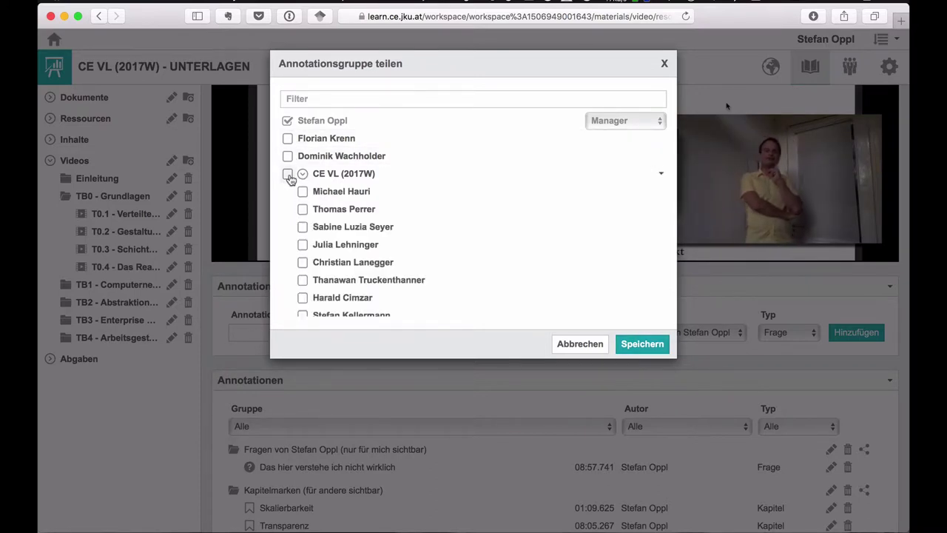
pyautogui.click(288, 174)
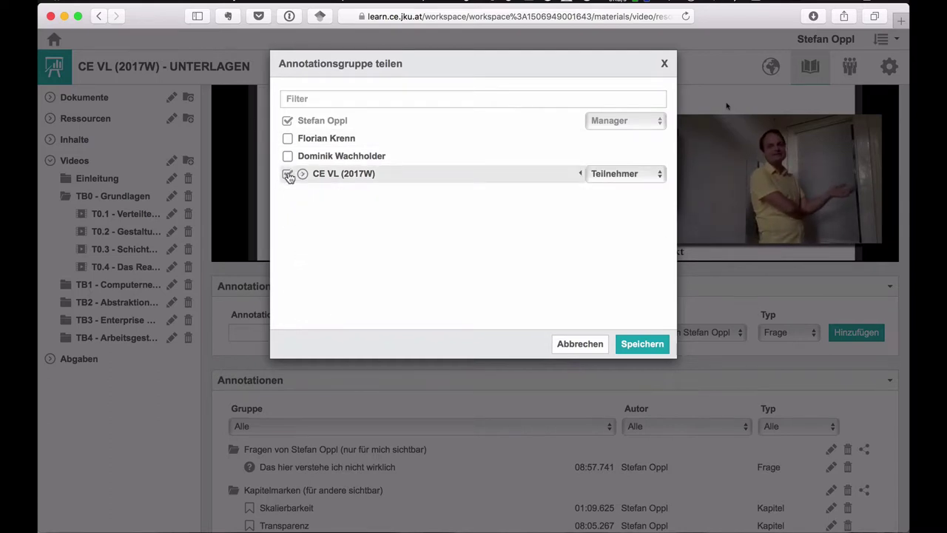
pyautogui.click(288, 174)
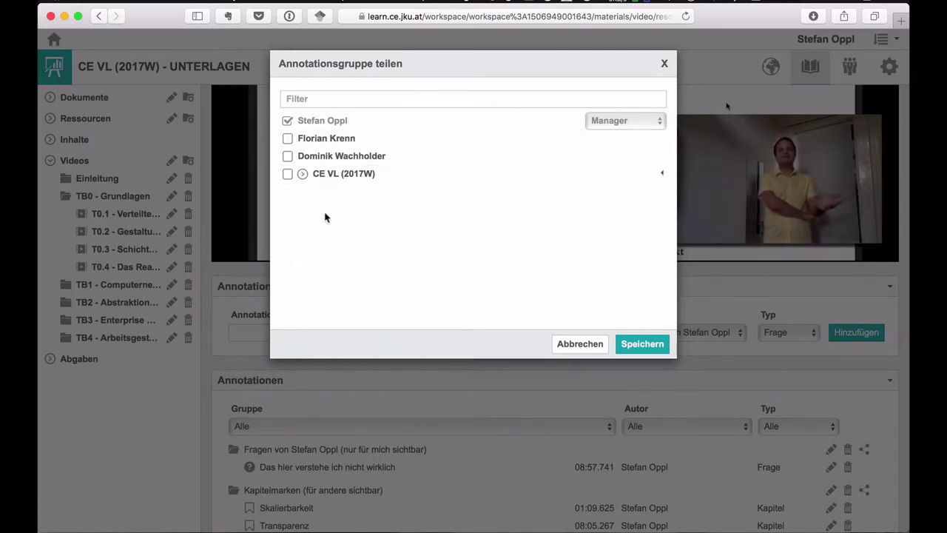
pyautogui.click(303, 175)
pyautogui.scroll(-5, 319, 244)
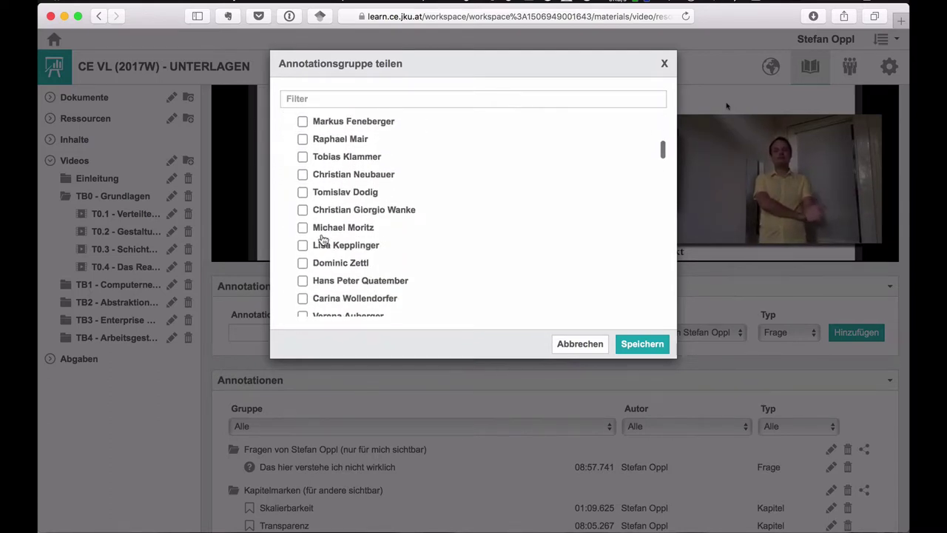
pyautogui.click(302, 164)
pyautogui.click(303, 147)
pyautogui.click(303, 130)
pyautogui.click(637, 133)
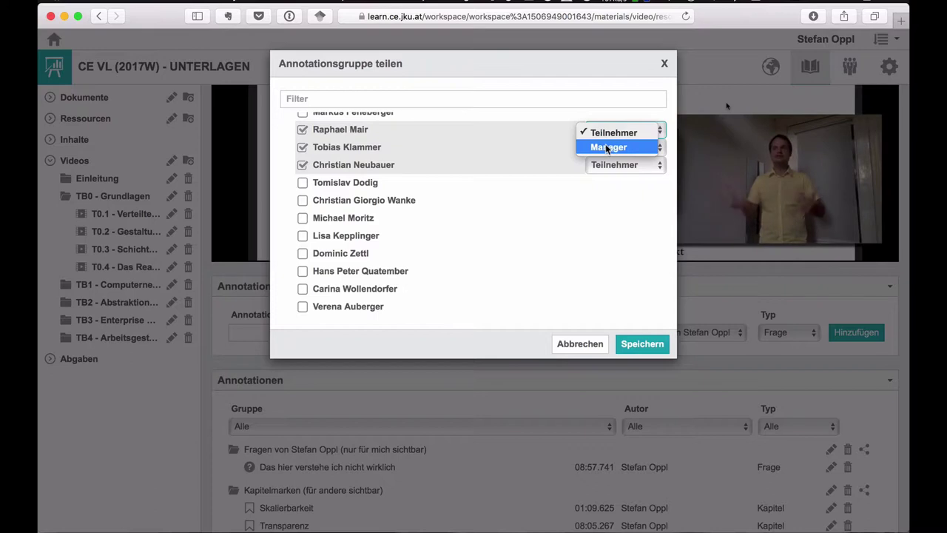
pyautogui.click(541, 200)
pyautogui.click(303, 131)
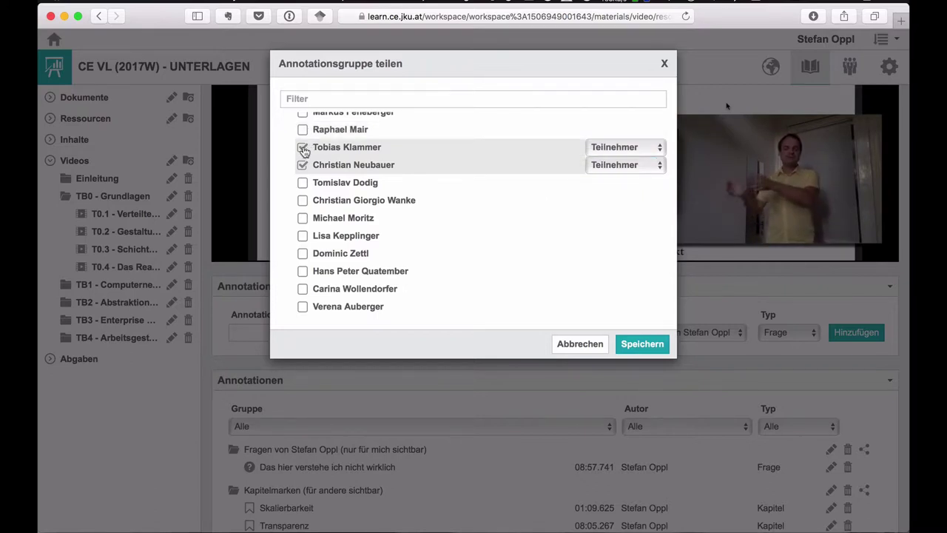
pyautogui.click(303, 149)
pyautogui.click(304, 167)
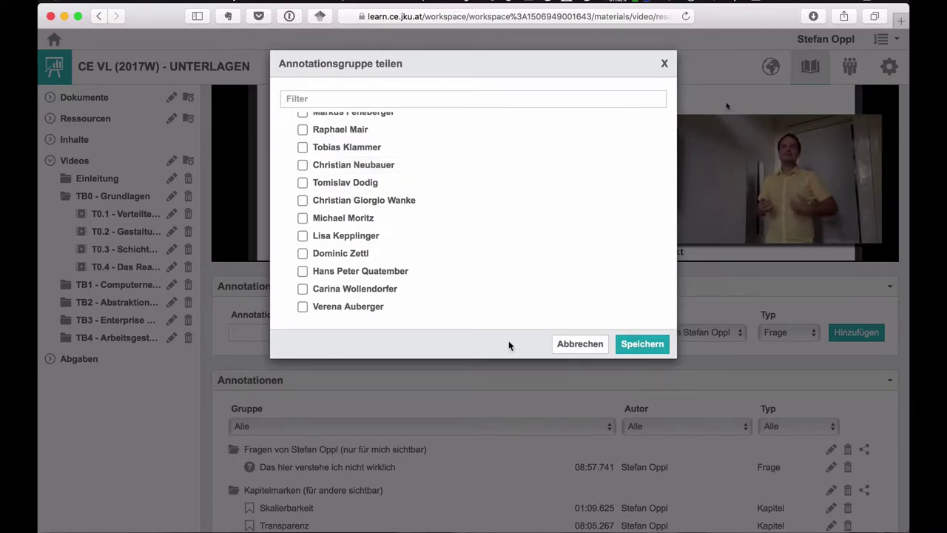
pyautogui.click(581, 343)
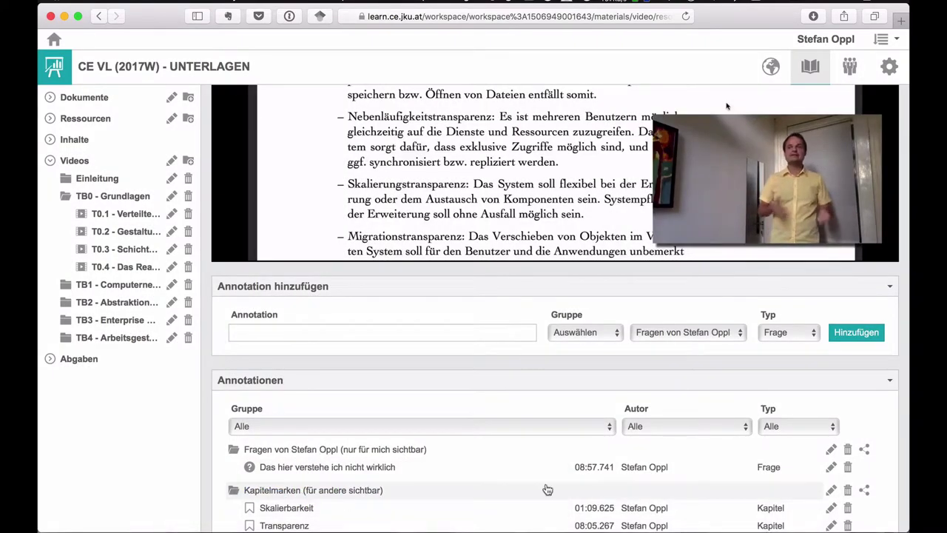
# - Open and close the Kapitelmarken group's rename settings without changes
pyautogui.click(831, 490)
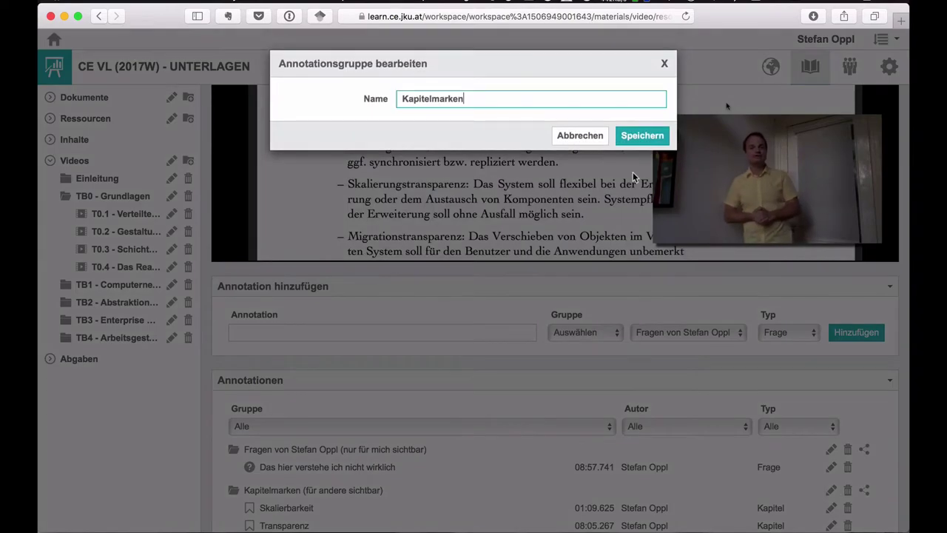
pyautogui.click(564, 137)
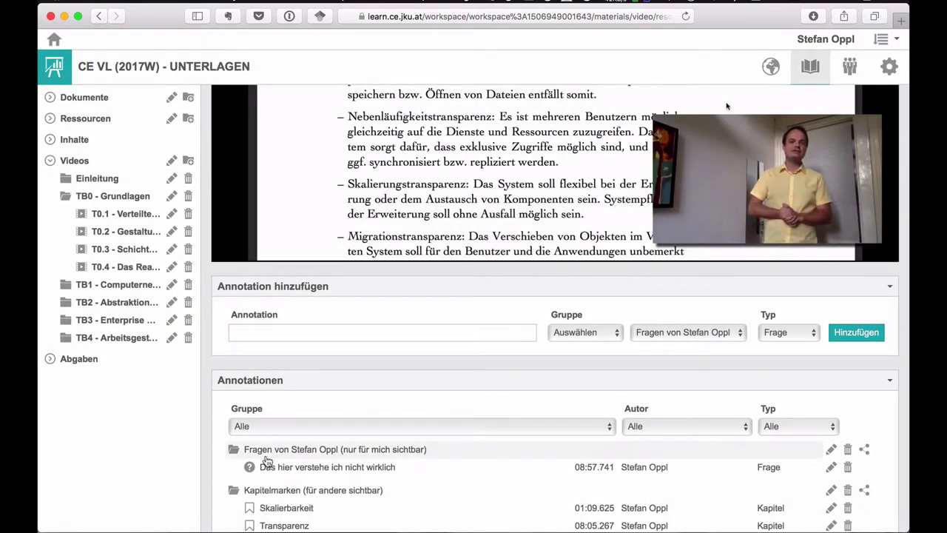
pyautogui.scroll(1, 282, 489)
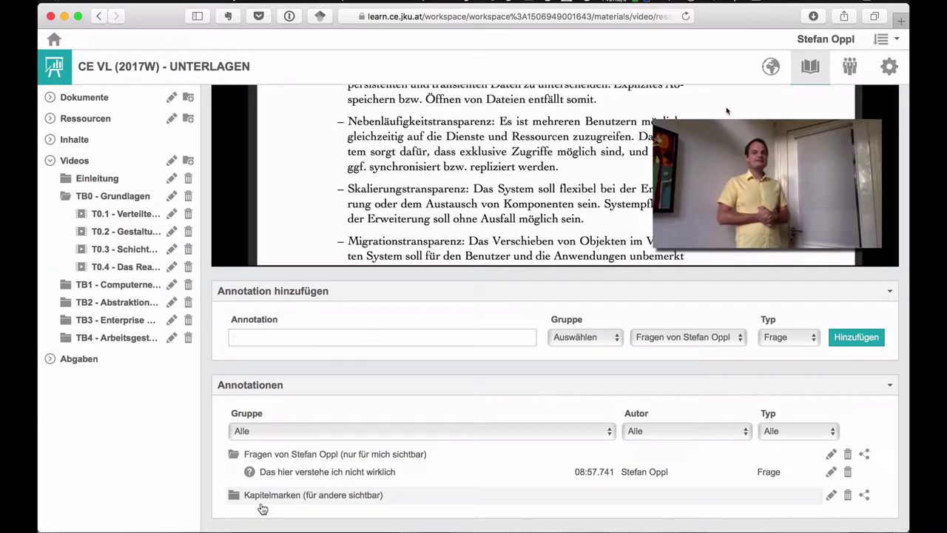
pyautogui.scroll(-1, 266, 489)
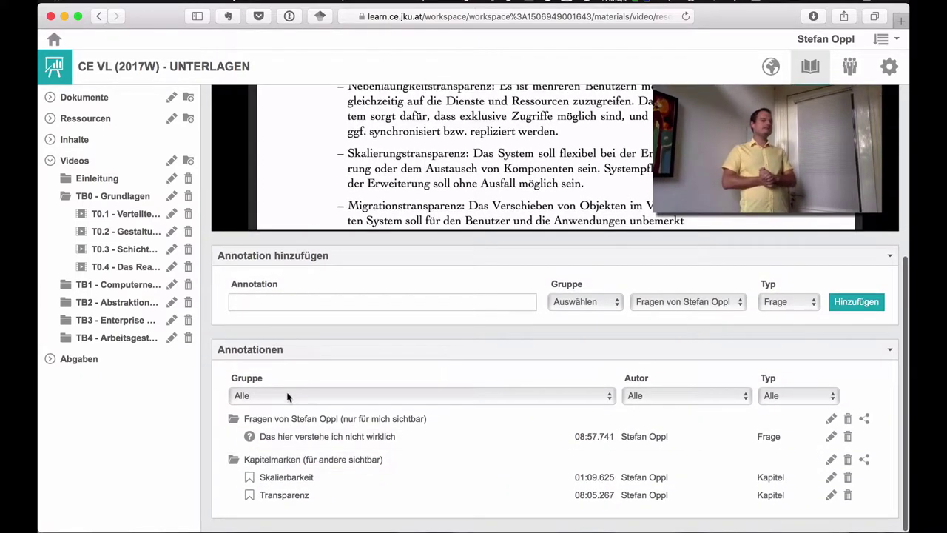
# - Try the Gruppe, Autor and Typ filters, then restore the list to all annotations
pyautogui.click(308, 396)
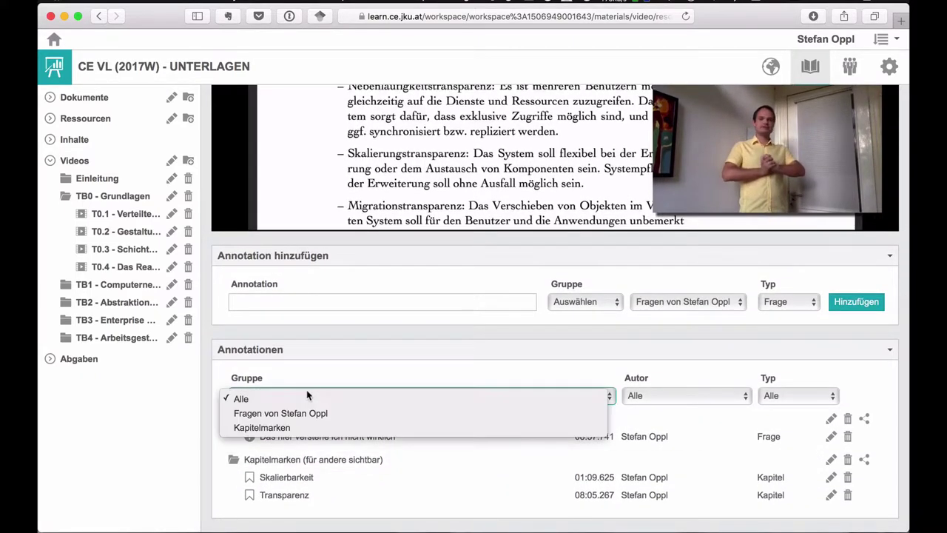
pyautogui.click(262, 428)
pyautogui.click(274, 437)
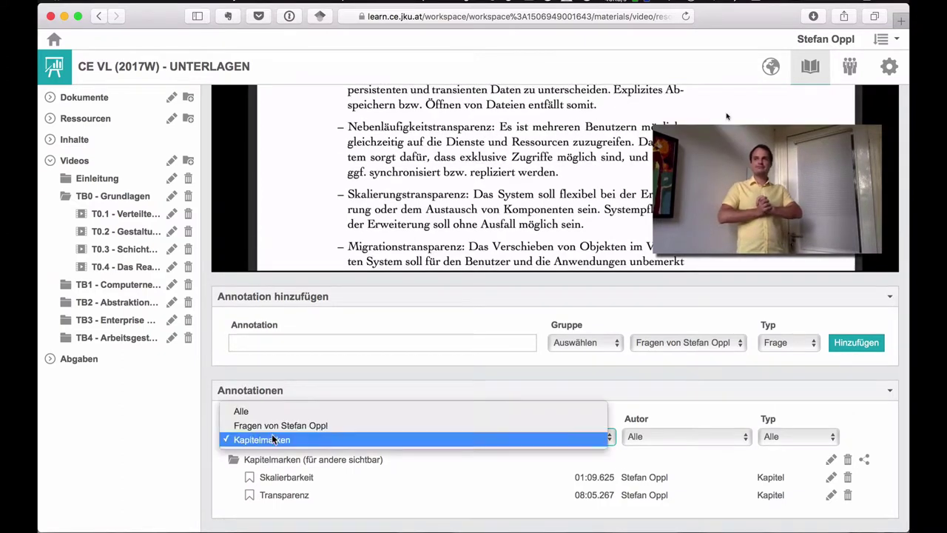
pyautogui.click(267, 417)
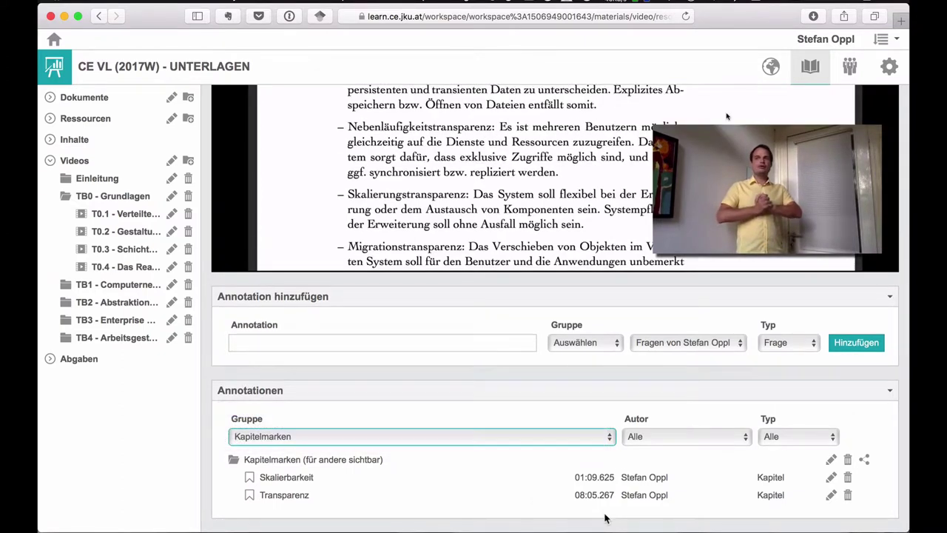
pyautogui.click(642, 436)
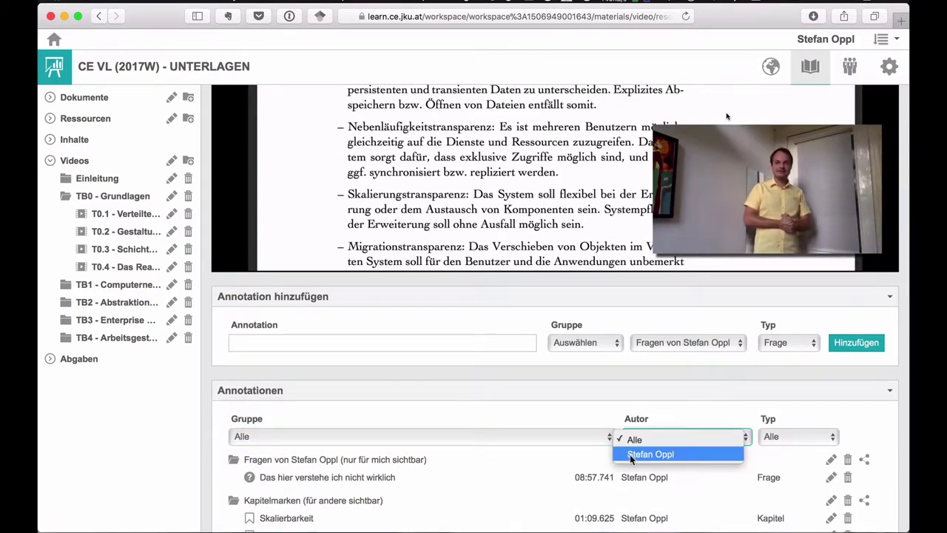
pyautogui.click(630, 454)
pyautogui.click(651, 437)
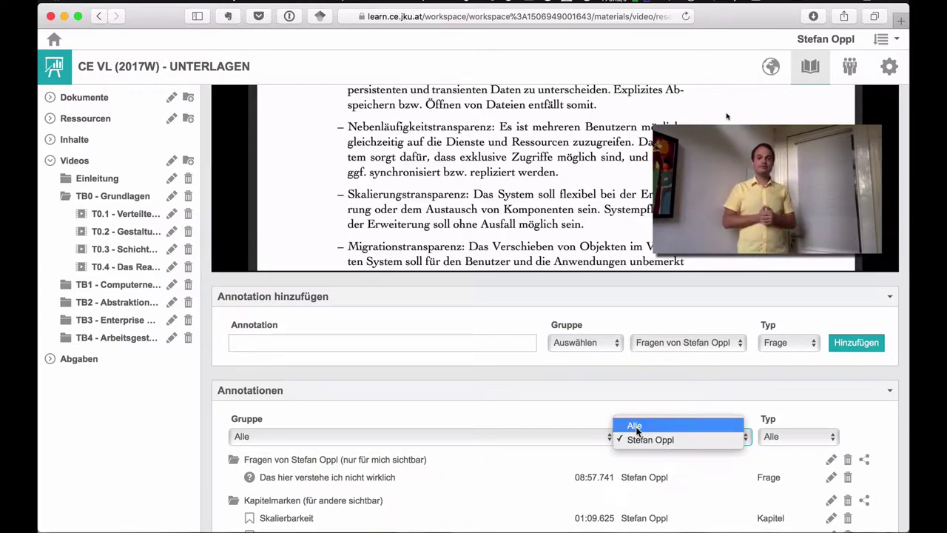
pyautogui.click(636, 422)
pyautogui.click(792, 436)
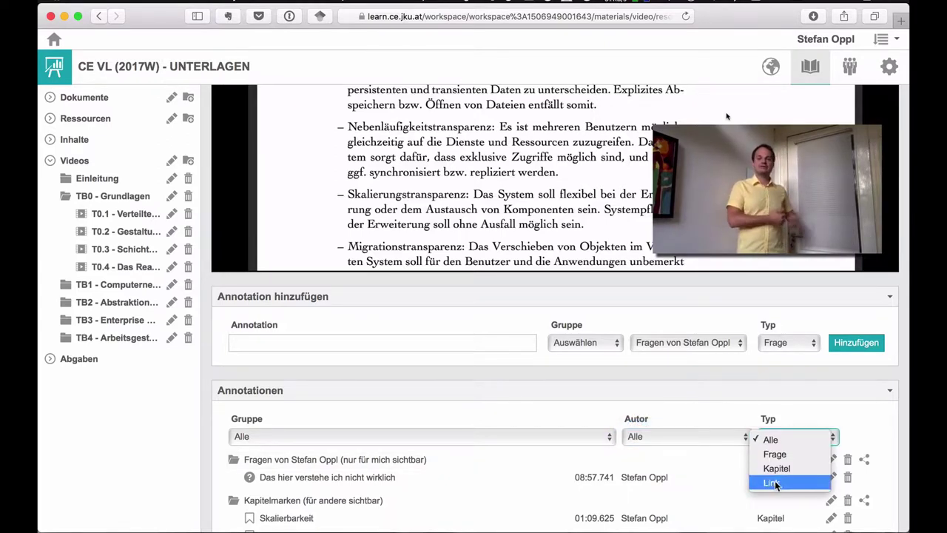
pyautogui.click(748, 412)
# - Delete the private questions group with Löschen, collapse Videos, and go to Abgaben
pyautogui.scroll(5, 747, 412)
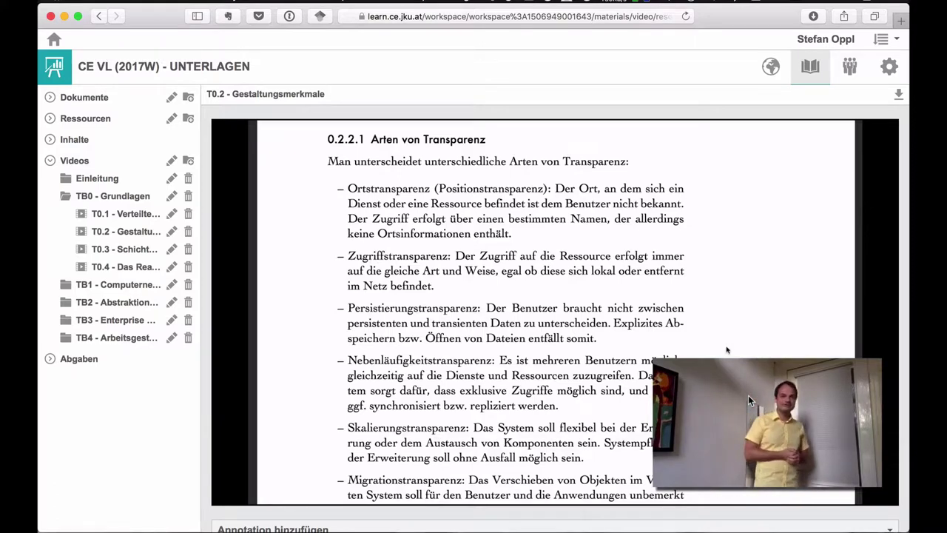
pyautogui.moveTo(726, 350)
pyautogui.scroll(-3, 738, 414)
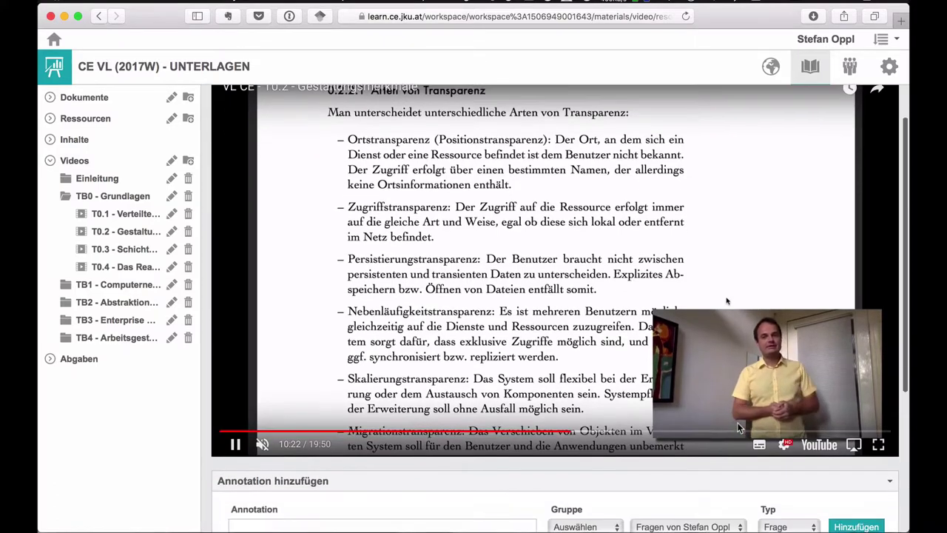
pyautogui.scroll(3, 737, 421)
pyautogui.scroll(-1, 737, 422)
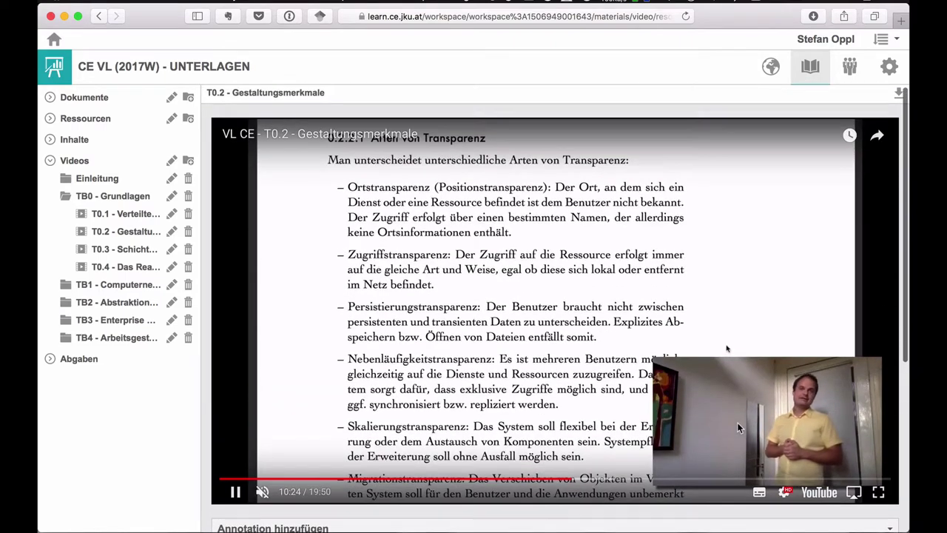
pyautogui.scroll(-5, 737, 421)
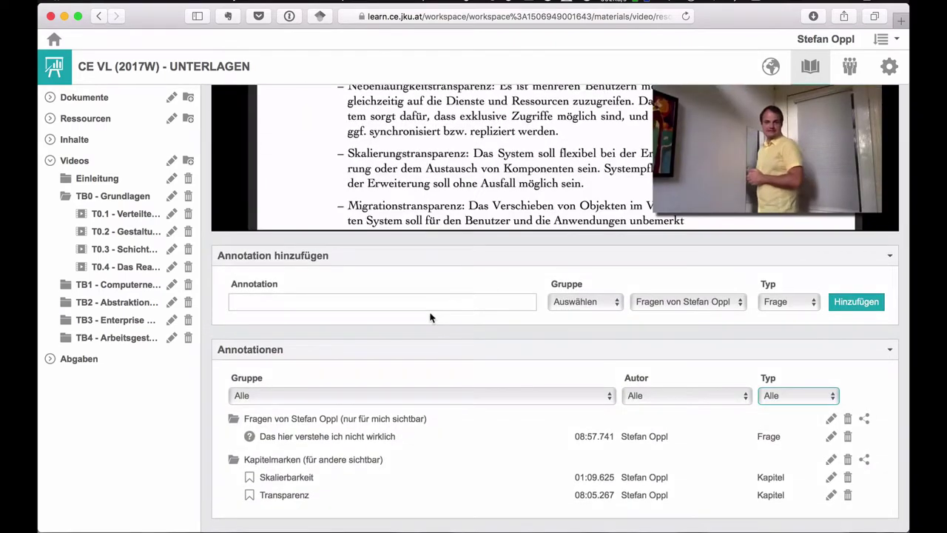
pyautogui.click(847, 419)
pyautogui.click(646, 130)
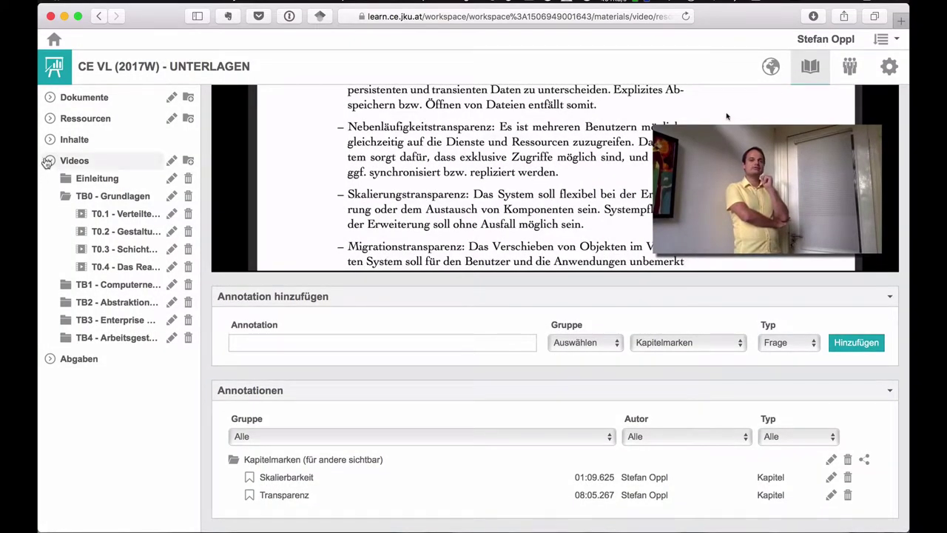
pyautogui.click(50, 161)
pyautogui.click(79, 182)
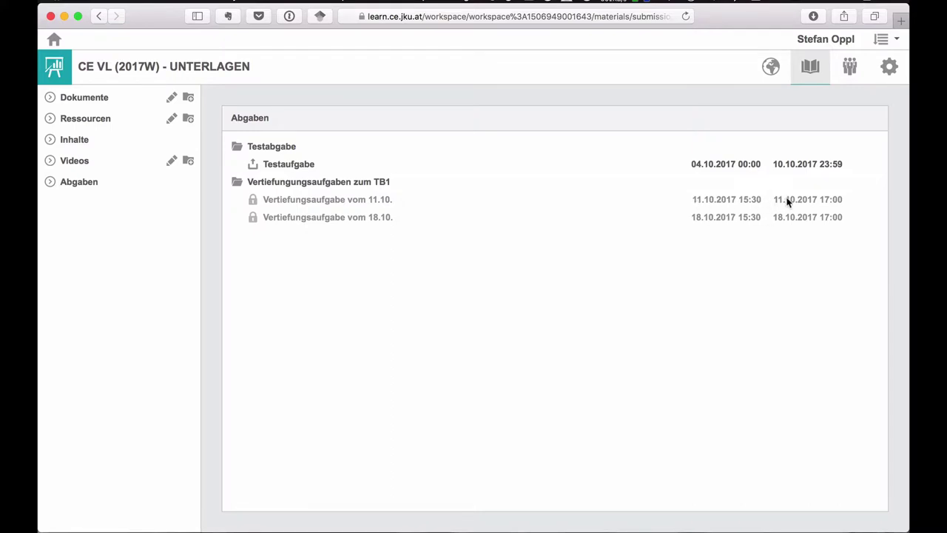
# - Start a file upload for Testaufgabe
pyautogui.click(319, 159)
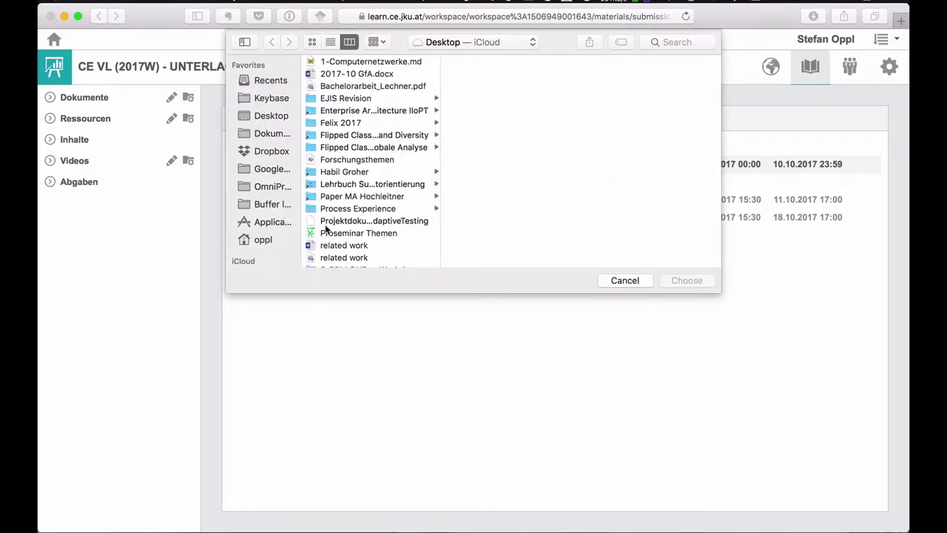
# - Submit related work.pdf for Testaufgabe, then cancel a replacement attempt
pyautogui.click(335, 258)
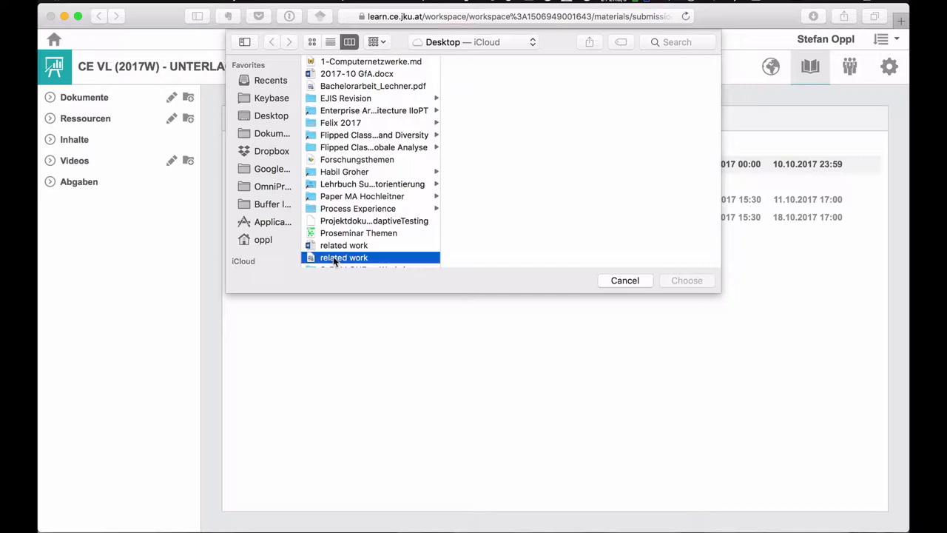
pyautogui.click(683, 296)
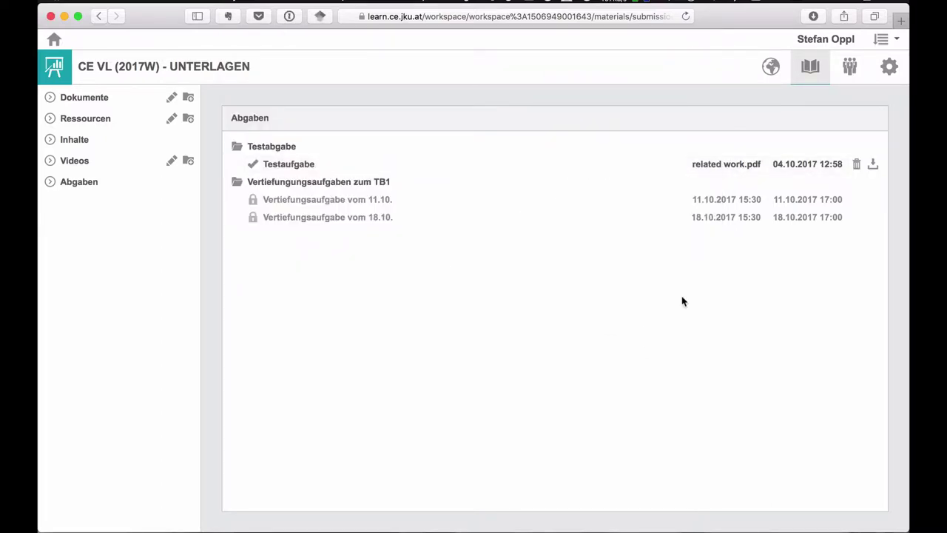
pyautogui.click(728, 164)
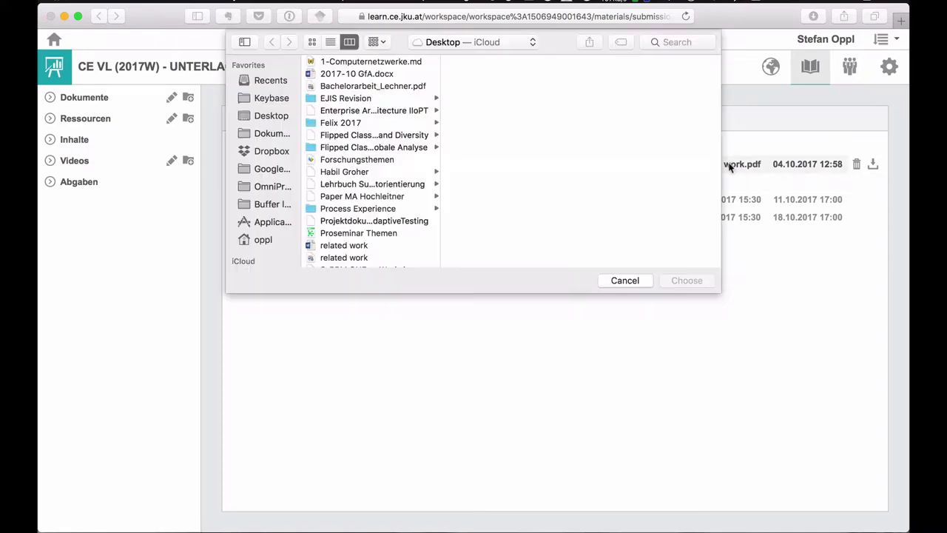
pyautogui.click(624, 281)
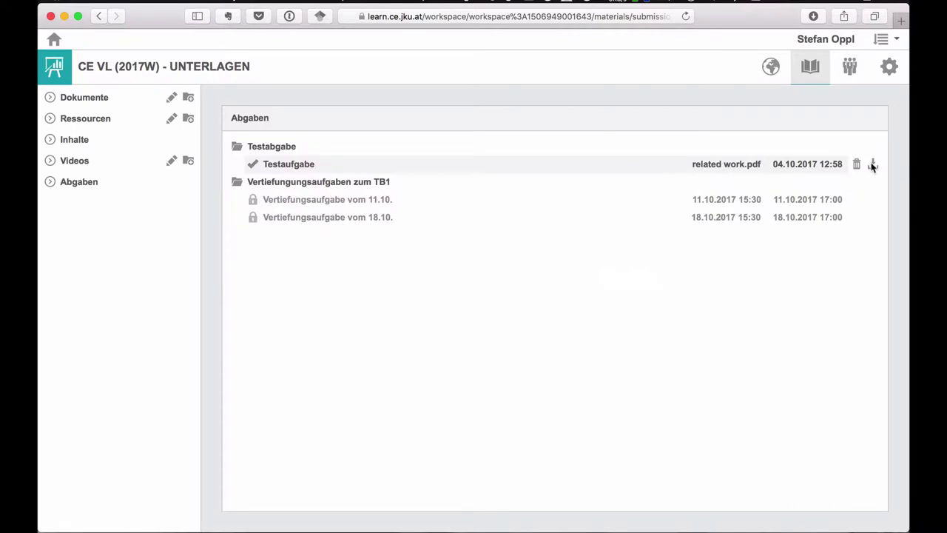
# - Download the submitted related work.pdf, review it in Preview, and close it
pyautogui.click(873, 164)
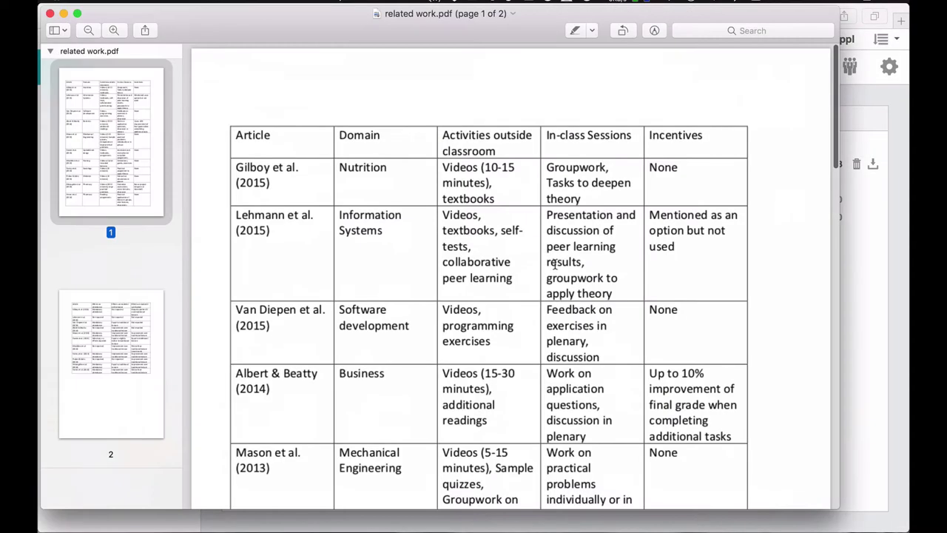
pyautogui.click(51, 13)
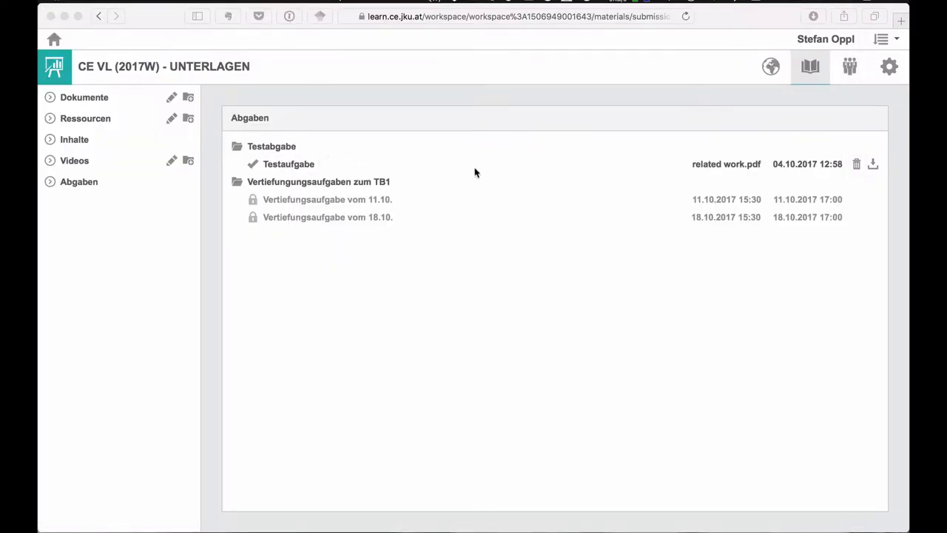
# - Replace the submission with Forschungsthemen.mindnode.zip, then delete it and confirm with Löschen
pyautogui.click(729, 164)
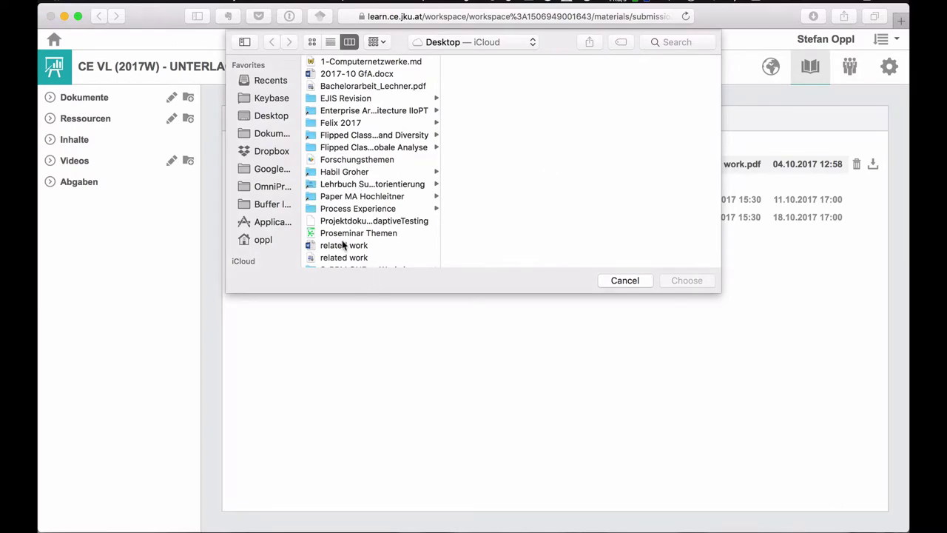
pyautogui.scroll(-2, 341, 245)
pyautogui.scroll(3, 337, 222)
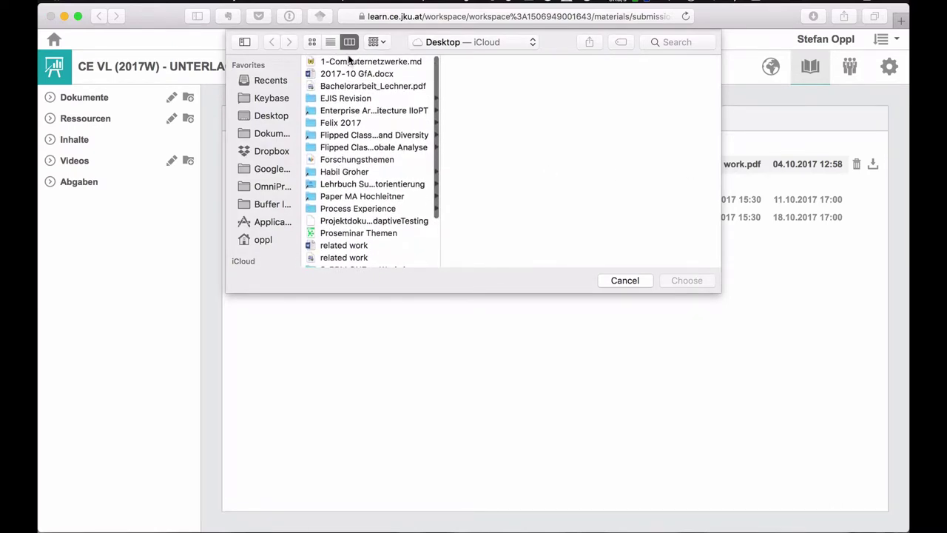
pyautogui.click(342, 159)
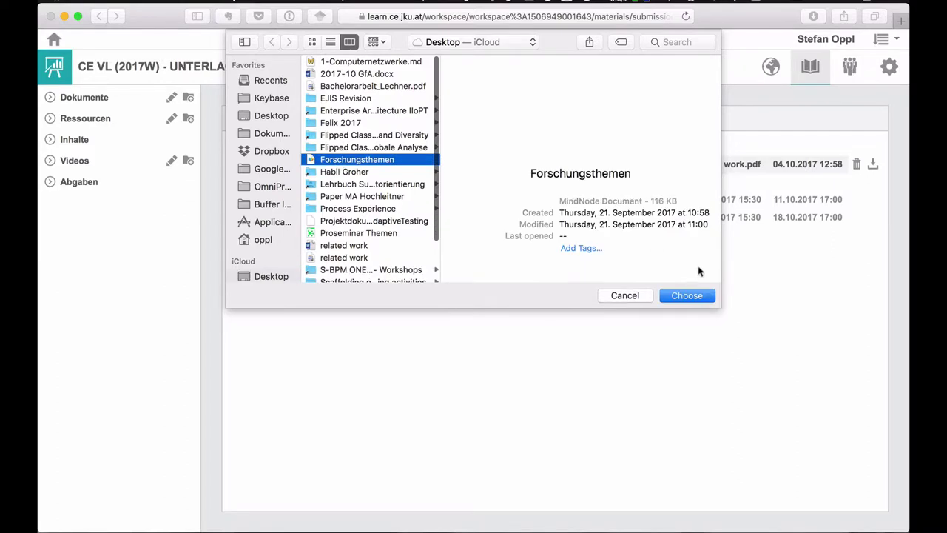
pyautogui.click(685, 294)
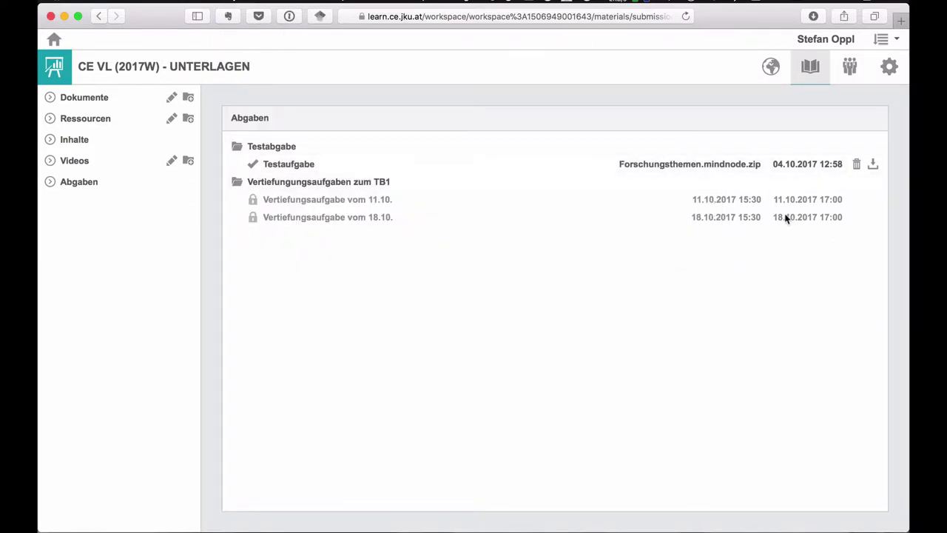
pyautogui.click(858, 163)
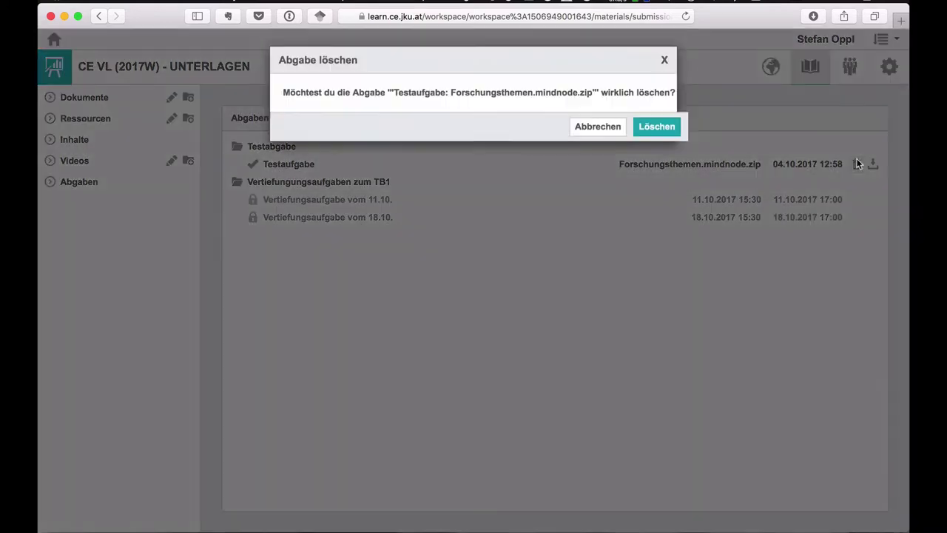
pyautogui.click(648, 126)
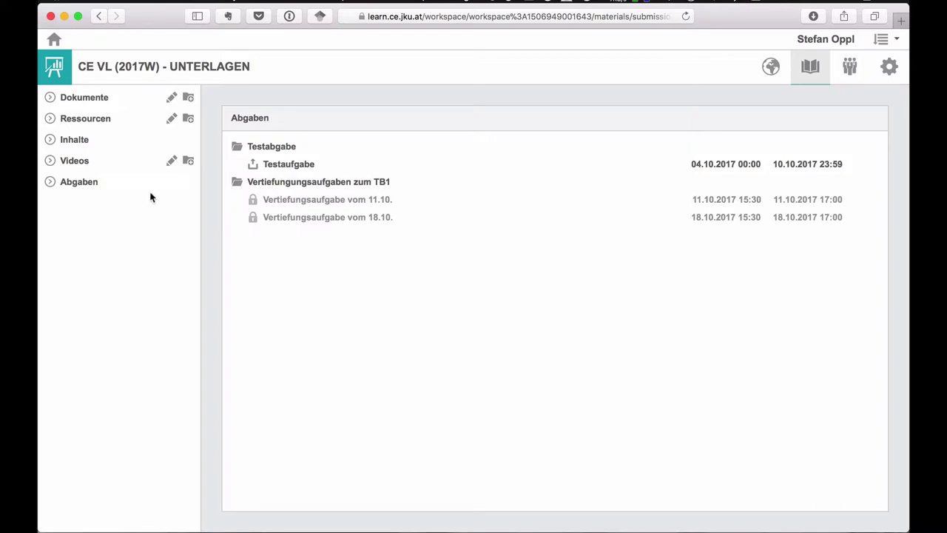
# - Go to the CE VL (2017W) Interaktionen page and briefly expand its participant group list
pyautogui.click(841, 76)
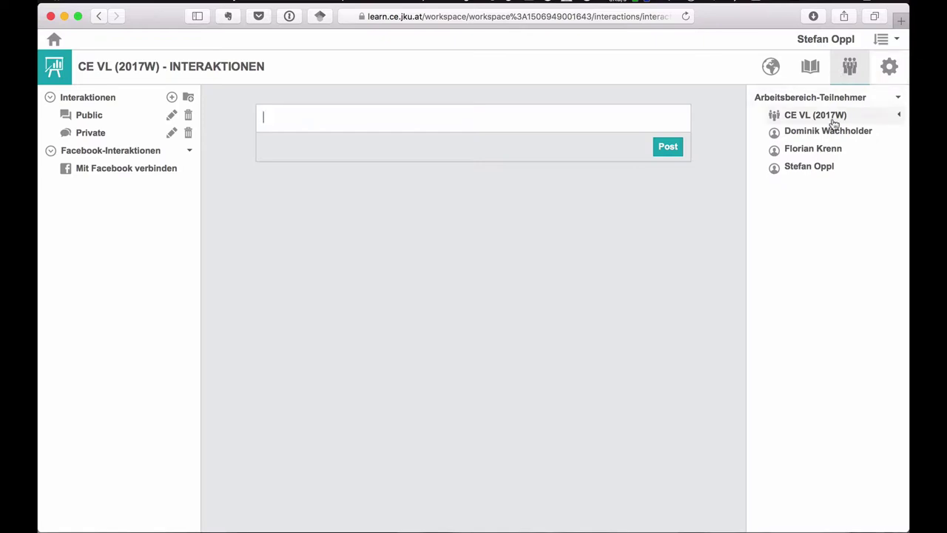
pyautogui.click(899, 116)
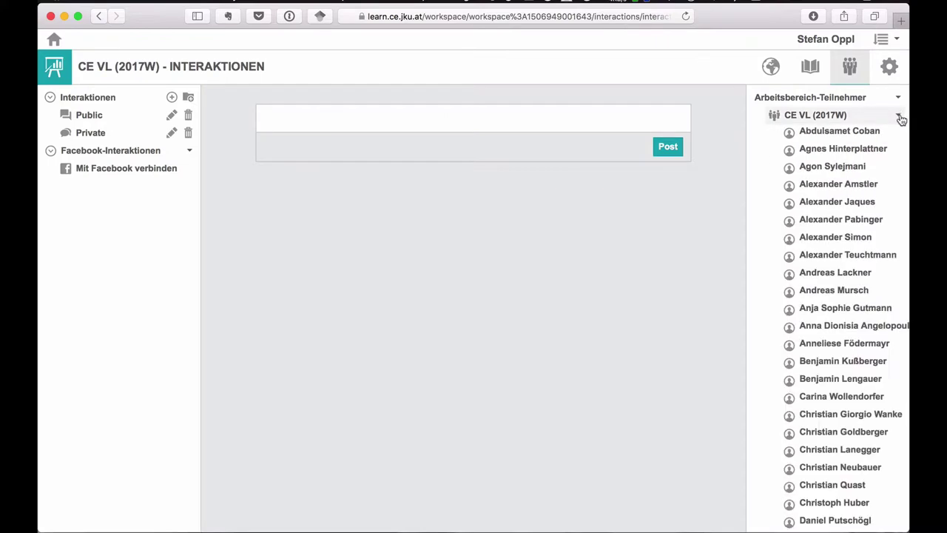
pyautogui.click(899, 118)
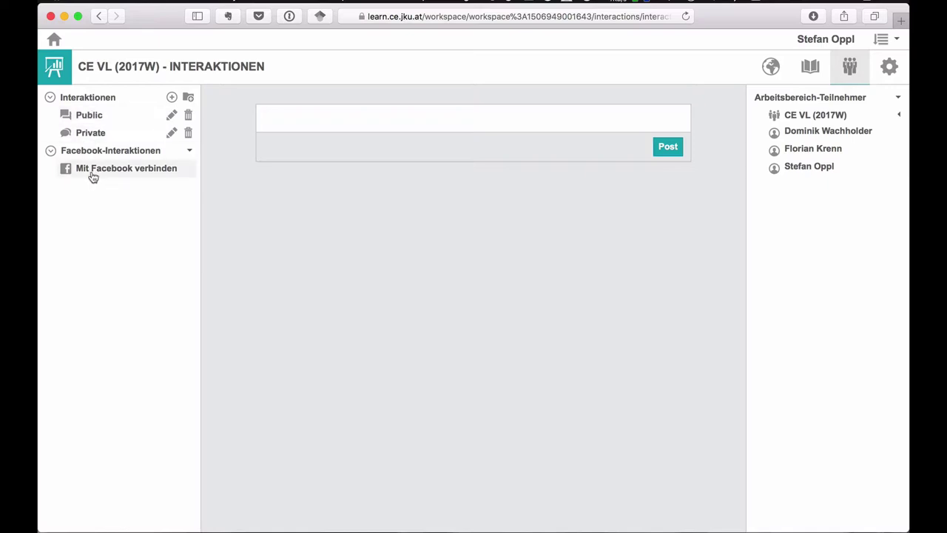
pyautogui.click(51, 151)
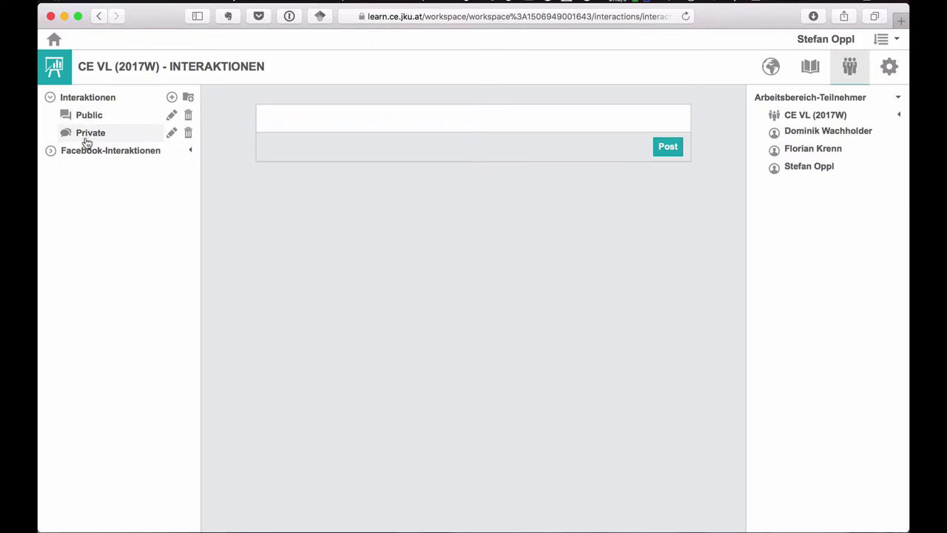
pyautogui.click(86, 140)
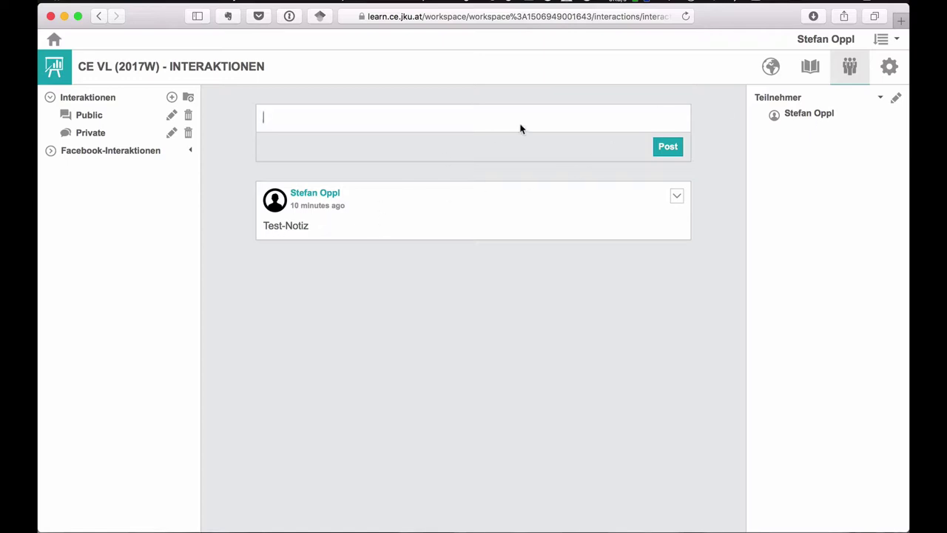
pyautogui.click(774, 65)
pyautogui.click(848, 68)
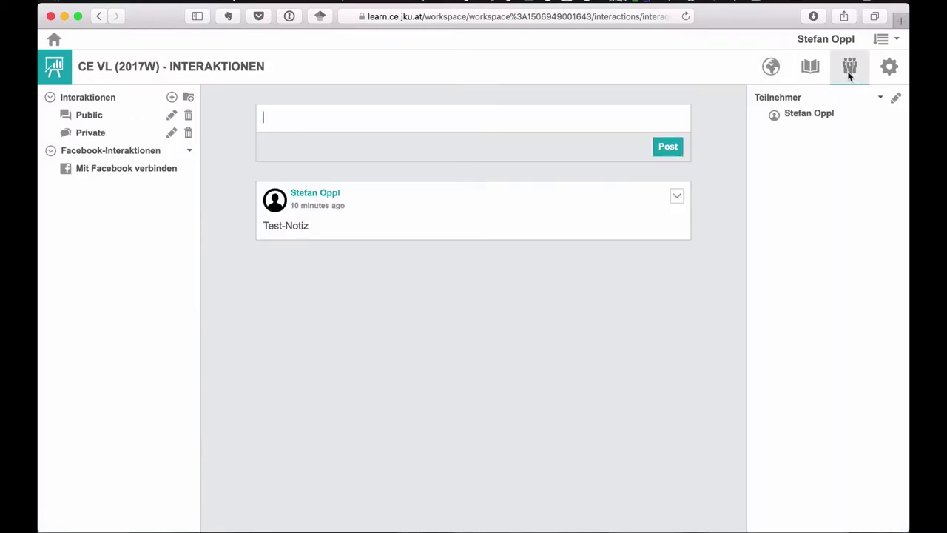
pyautogui.click(85, 117)
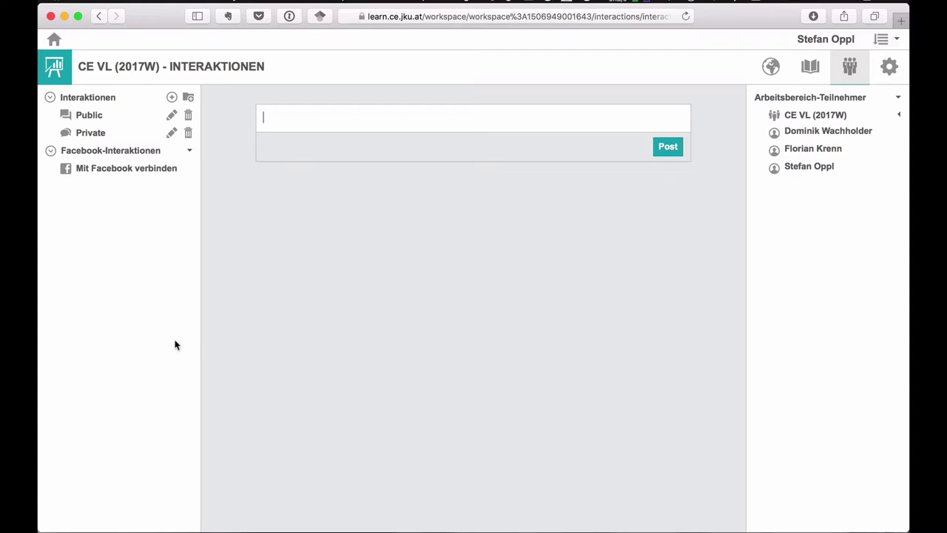
# - Create a new interaction named 'Frage zu TB1'
pyautogui.click(171, 100)
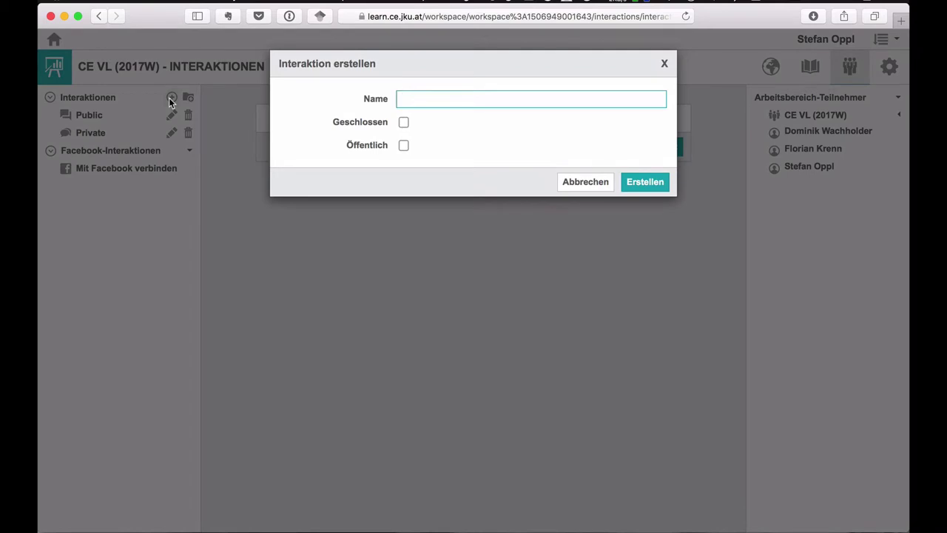
pyautogui.write('Frage zu TB1')
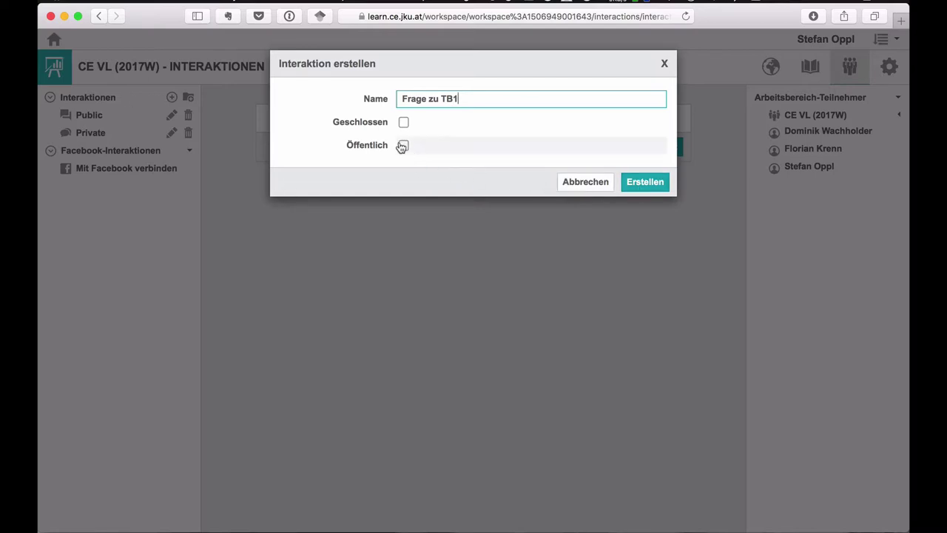
pyautogui.click(645, 182)
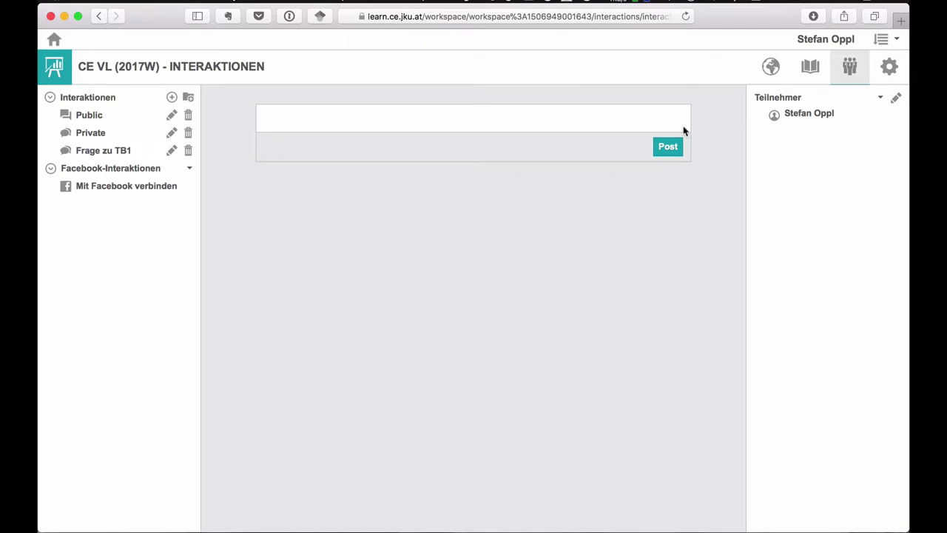
# - Add two colleagues as participants of Frage zu TB1 and save
pyautogui.click(895, 102)
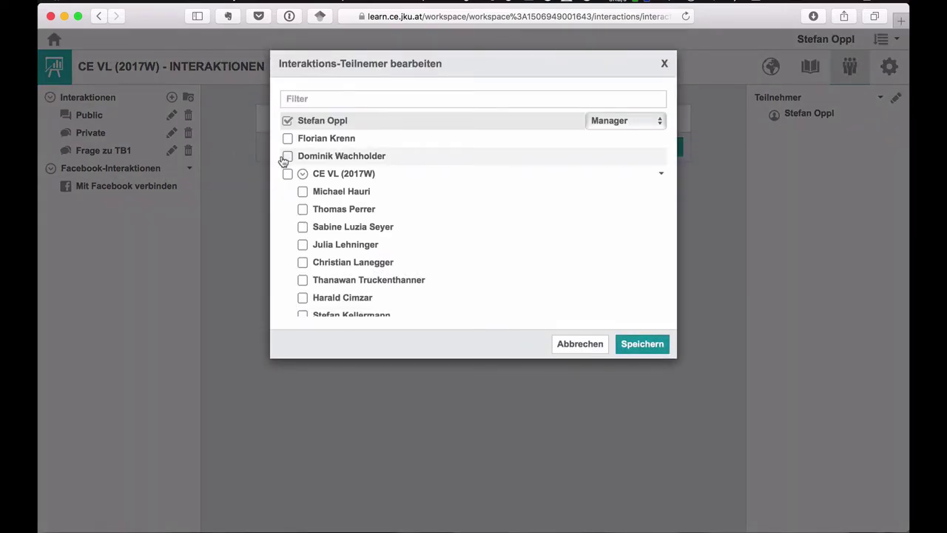
pyautogui.click(287, 156)
pyautogui.click(287, 138)
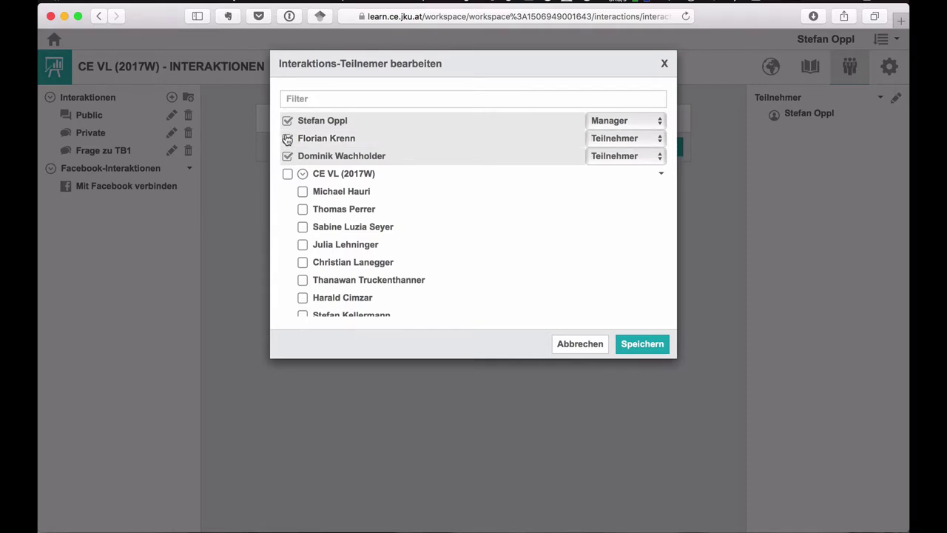
pyautogui.click(647, 345)
pyautogui.click(450, 112)
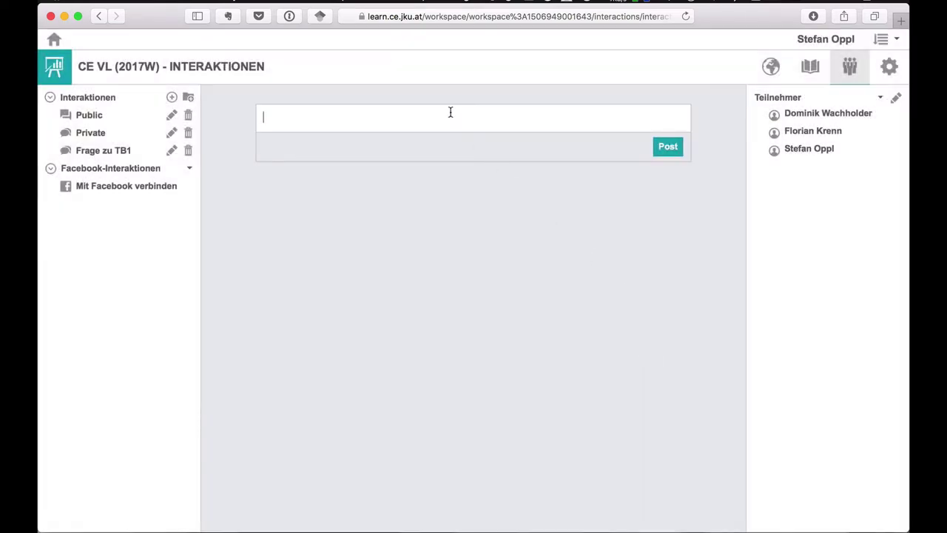
# - Post 'Das ist eine Test-Posting', then the reply 'Das ist eine Antwort'
pyautogui.write('Das ist eine Test-Posting')
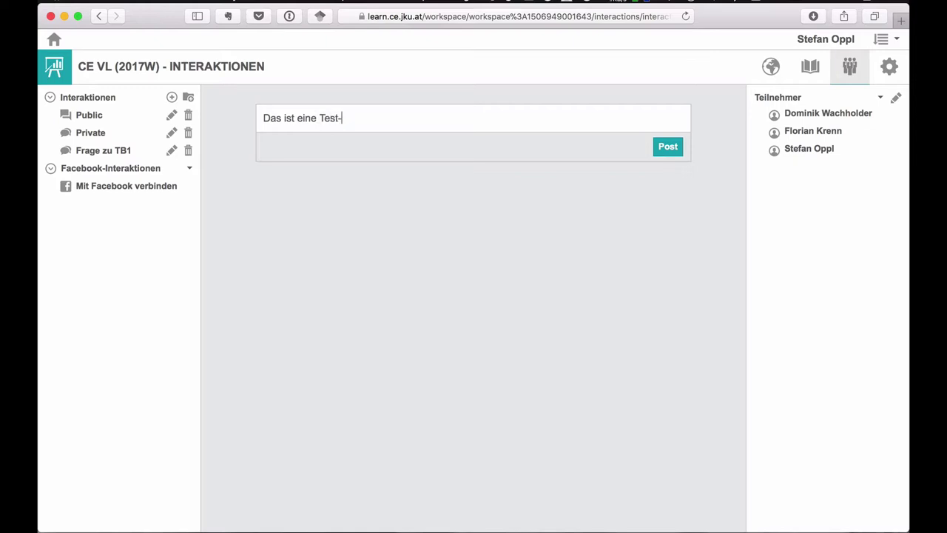
pyautogui.click(678, 148)
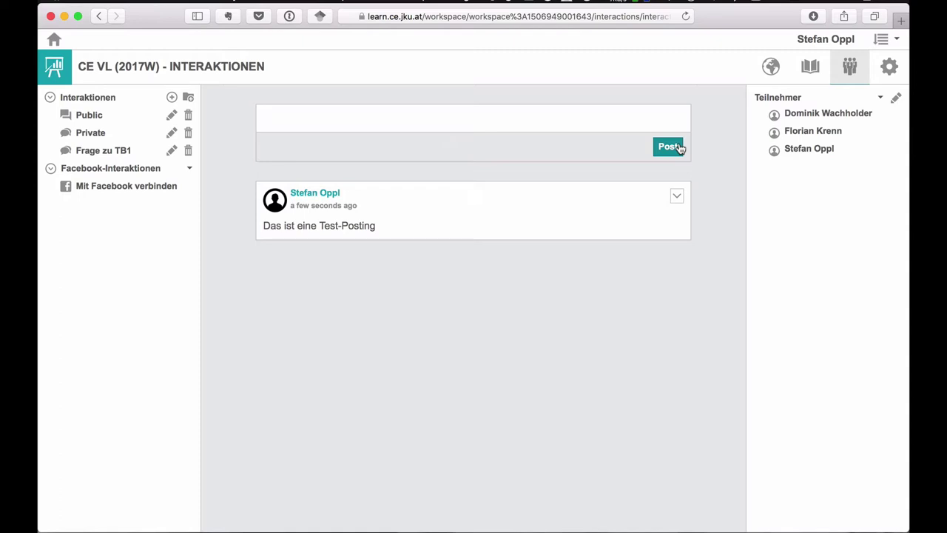
pyautogui.write('Das ist ein ')
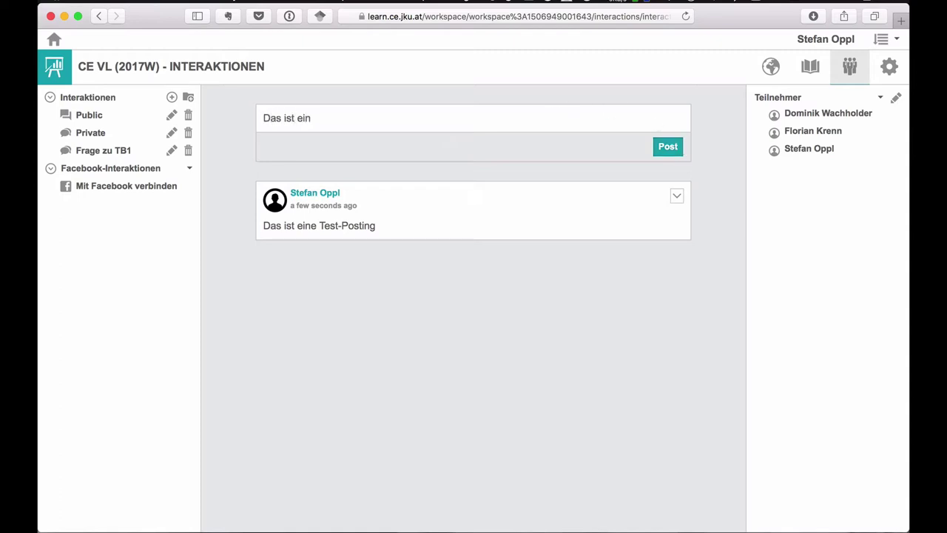
pyautogui.write('e Antwort')
pyautogui.click(655, 142)
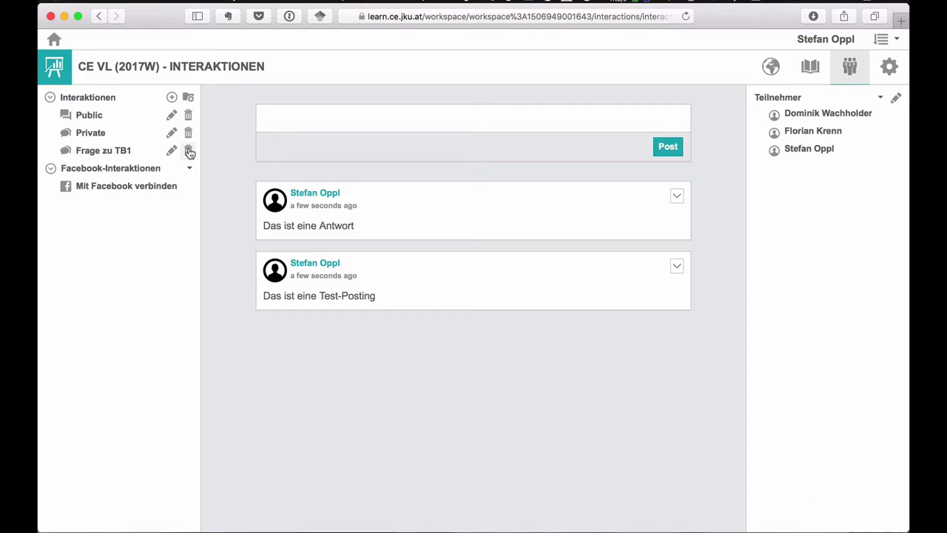
# - Create a new interaction group named 'Testgruppe'
pyautogui.click(189, 98)
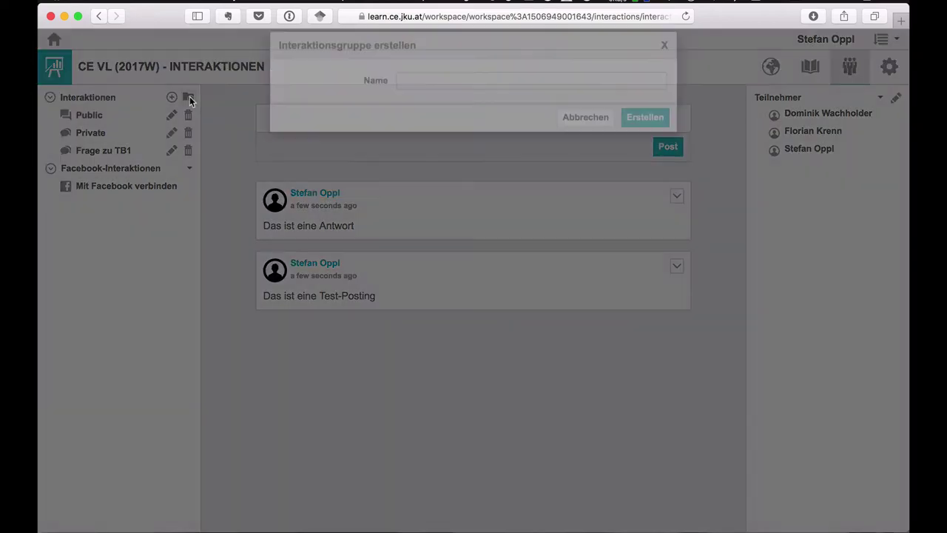
pyautogui.write('Testgruppe')
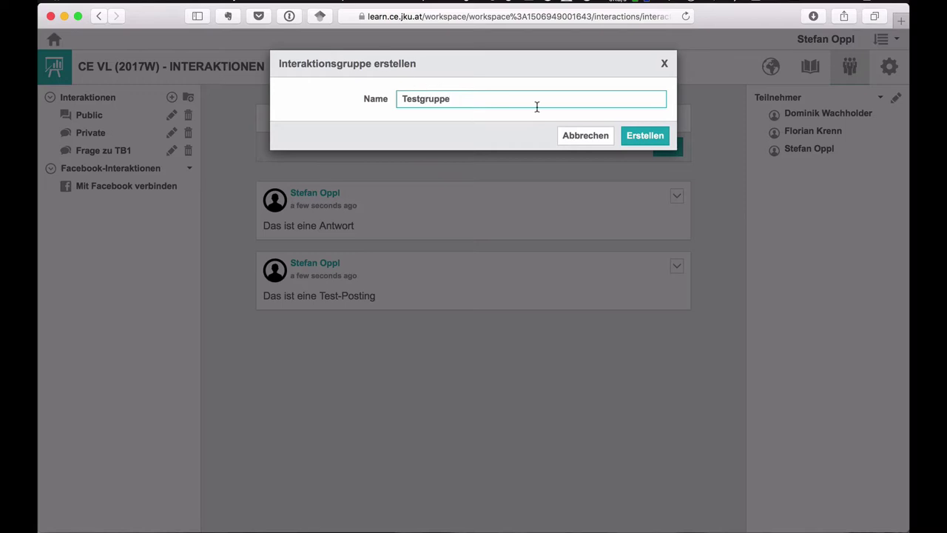
pyautogui.click(645, 136)
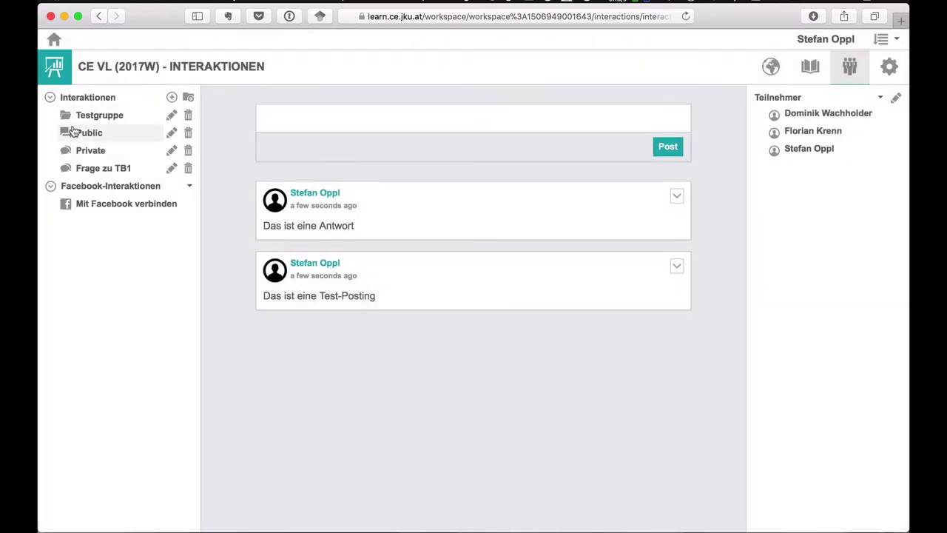
# - Move Frage zu TB1 into Testgruppe and start sharing the reply post 'Das ist eine Antwort'
pyautogui.moveTo(89, 168); pyautogui.dragTo(91, 121)
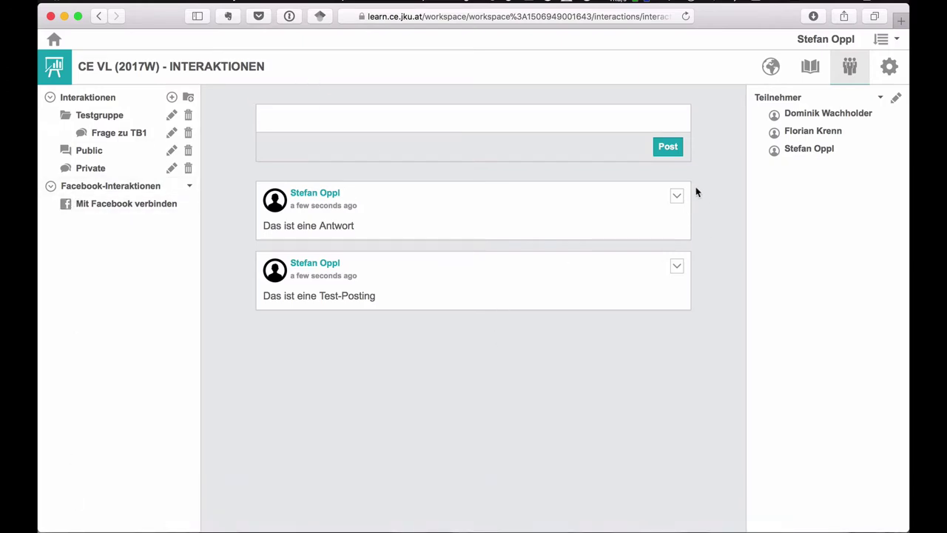
pyautogui.click(677, 197)
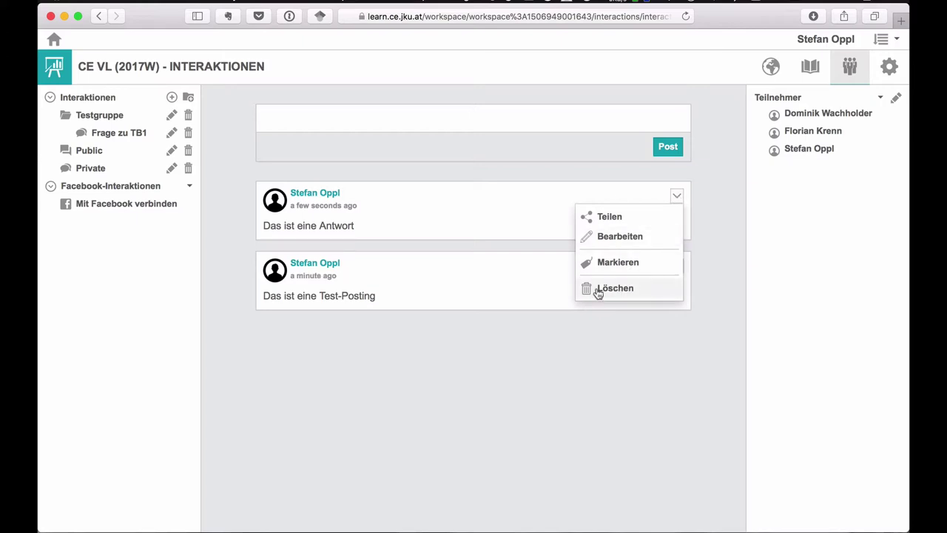
pyautogui.click(596, 222)
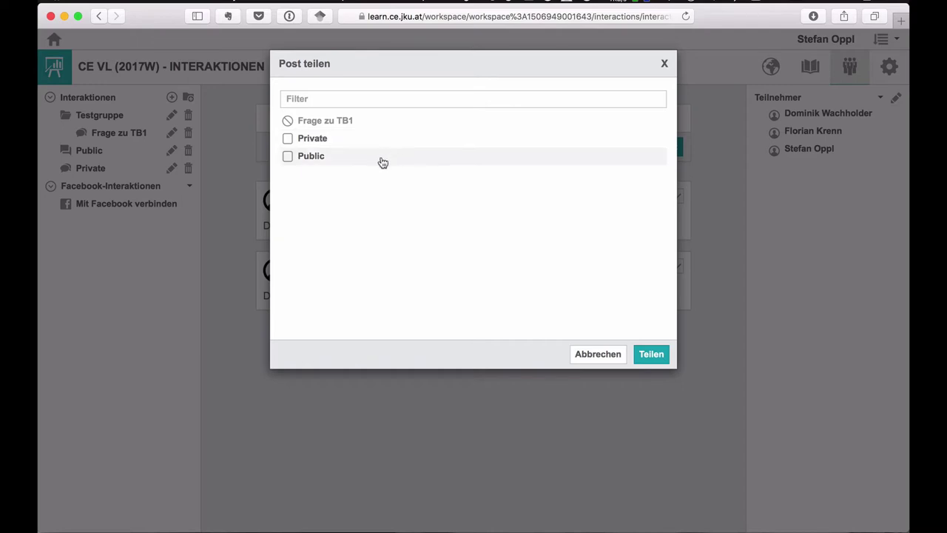
# - Cancel the share dialog, glance at the materials' Inhalte section, and return to Interaktionen
pyautogui.click(592, 354)
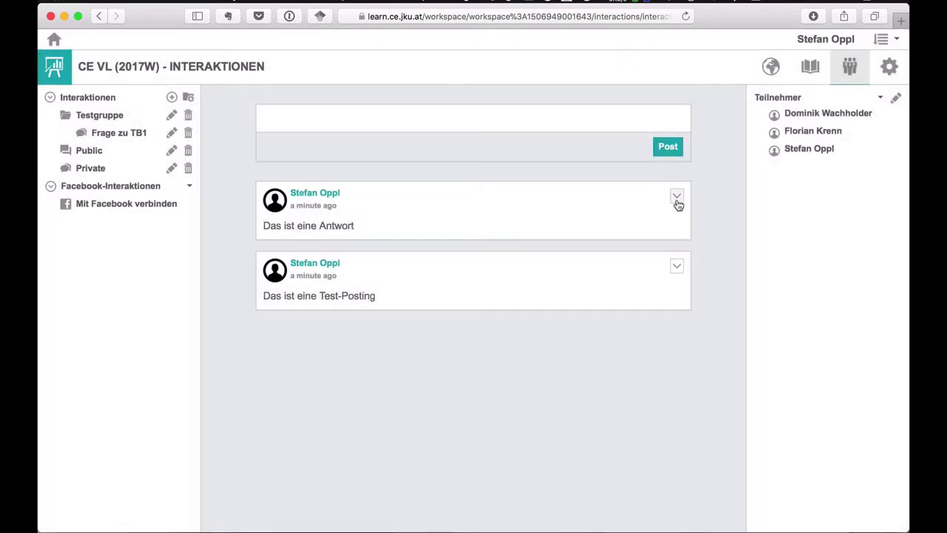
pyautogui.click(676, 197)
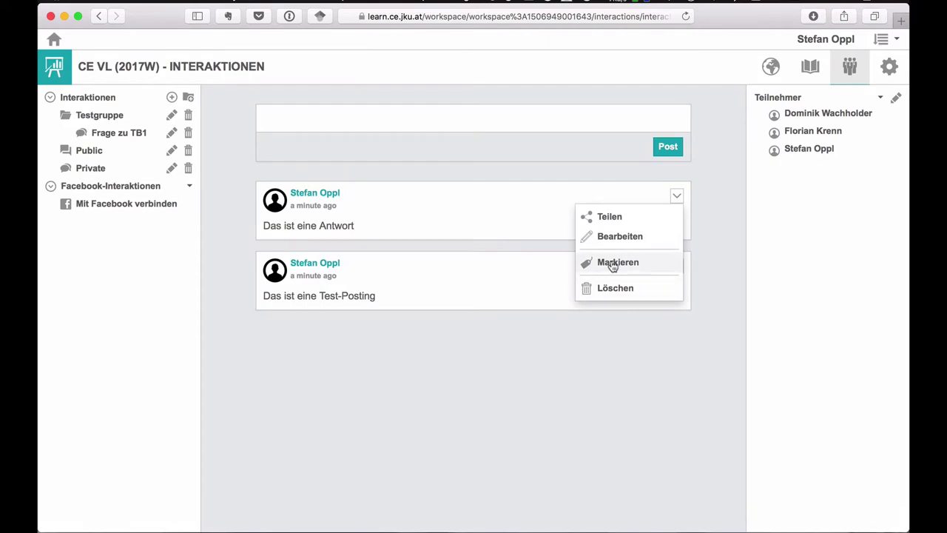
pyautogui.click(501, 477)
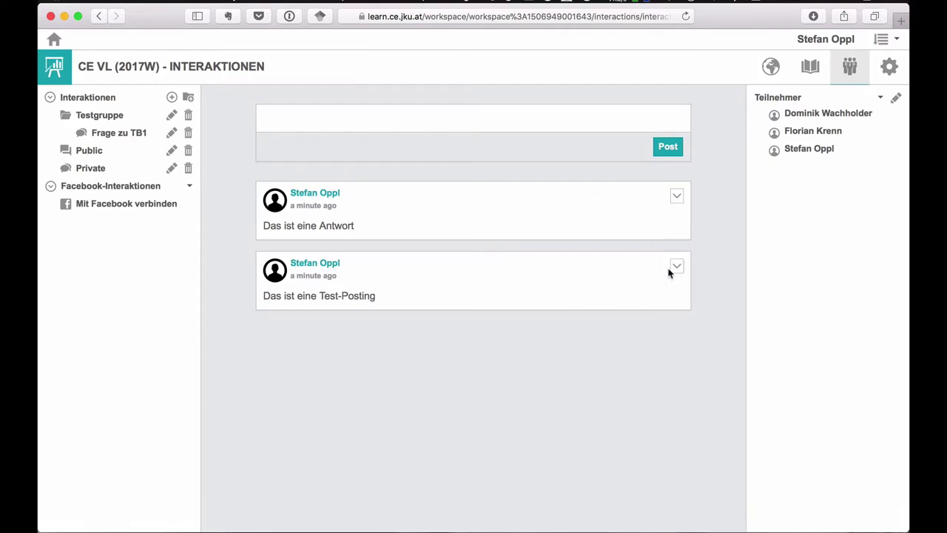
pyautogui.click(809, 68)
pyautogui.click(51, 147)
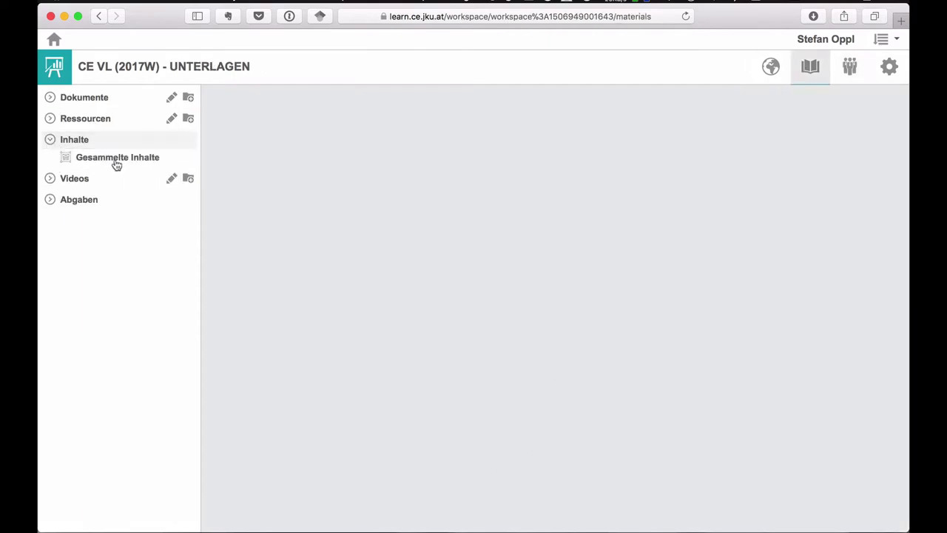
pyautogui.click(852, 73)
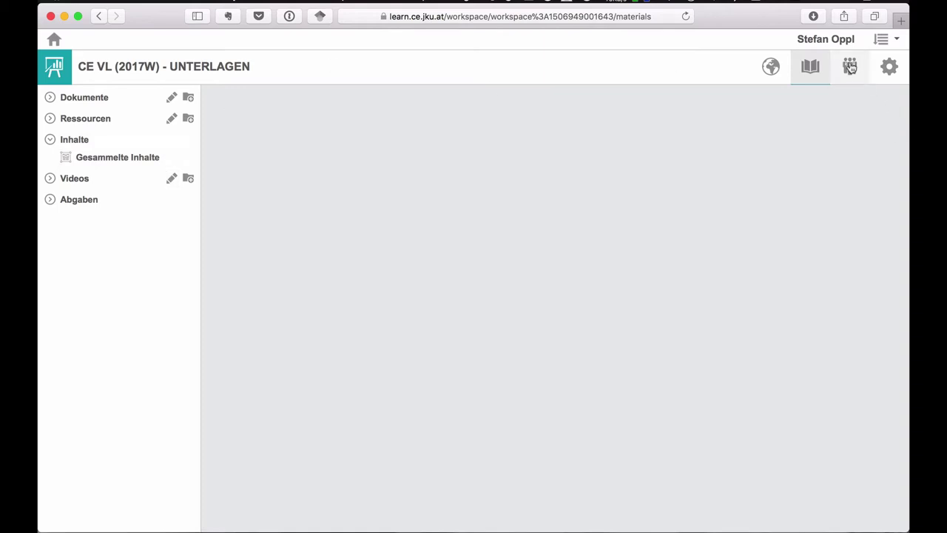
pyautogui.click(679, 196)
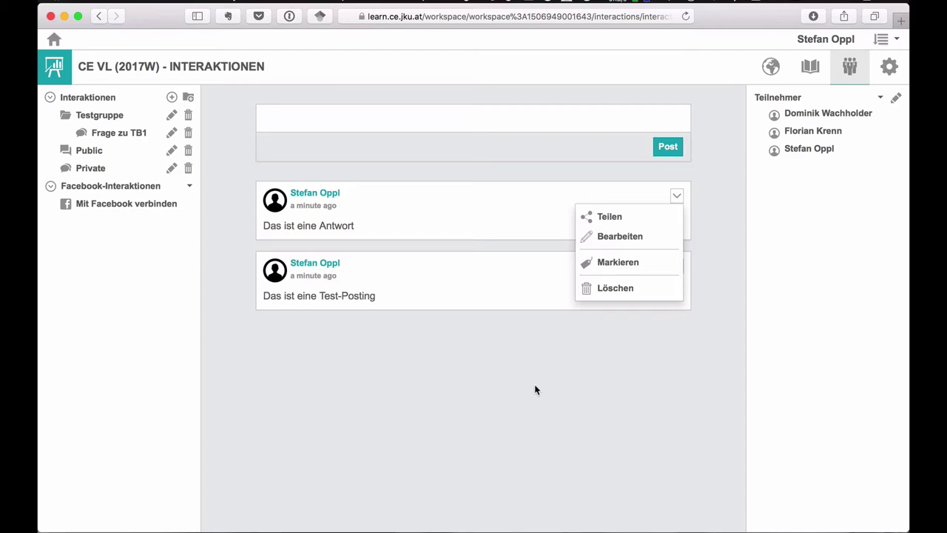
pyautogui.click(604, 346)
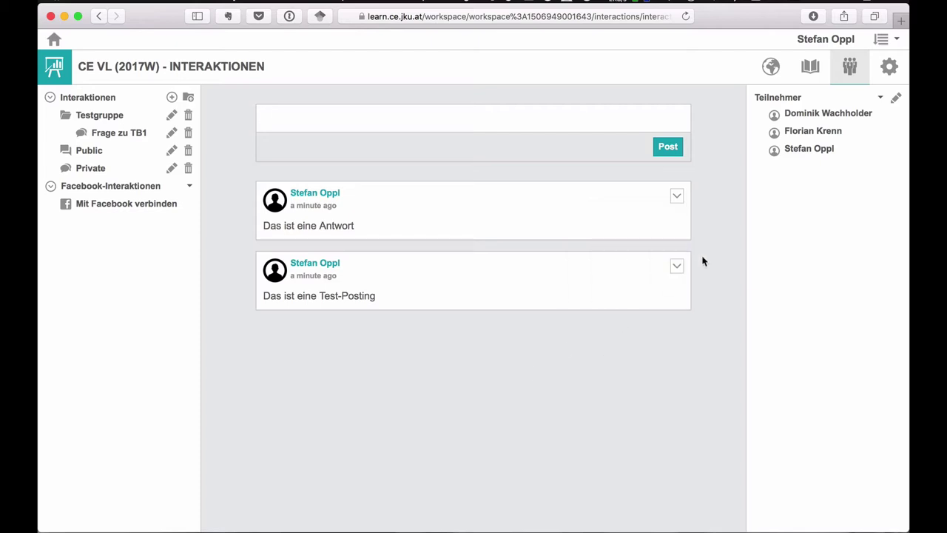
# - Delete the Frage zu TB1 interaction and then the empty Testgruppe group
pyautogui.click(188, 132)
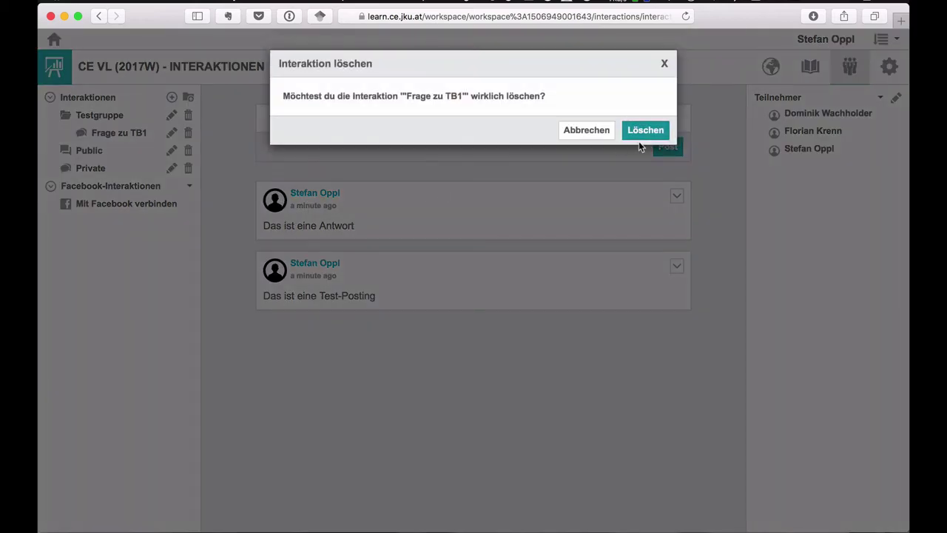
pyautogui.click(645, 133)
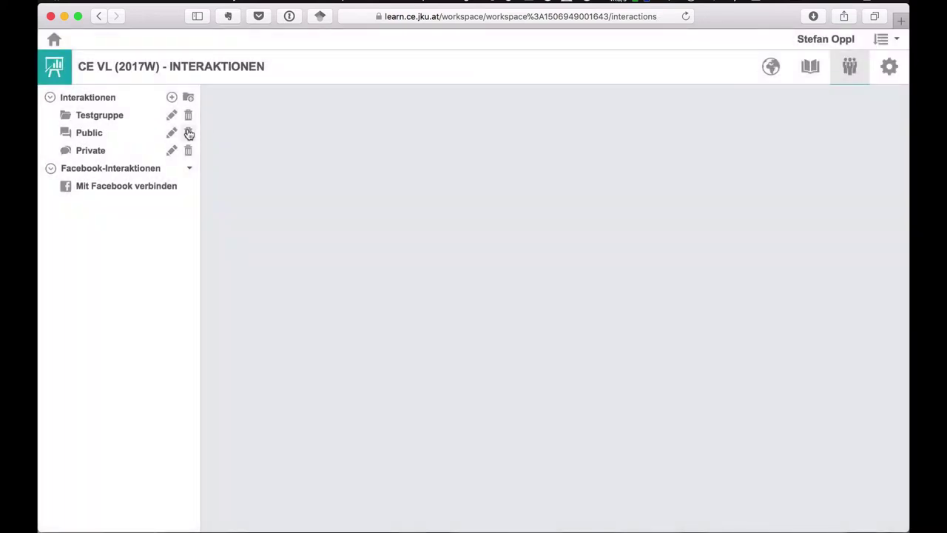
pyautogui.click(187, 118)
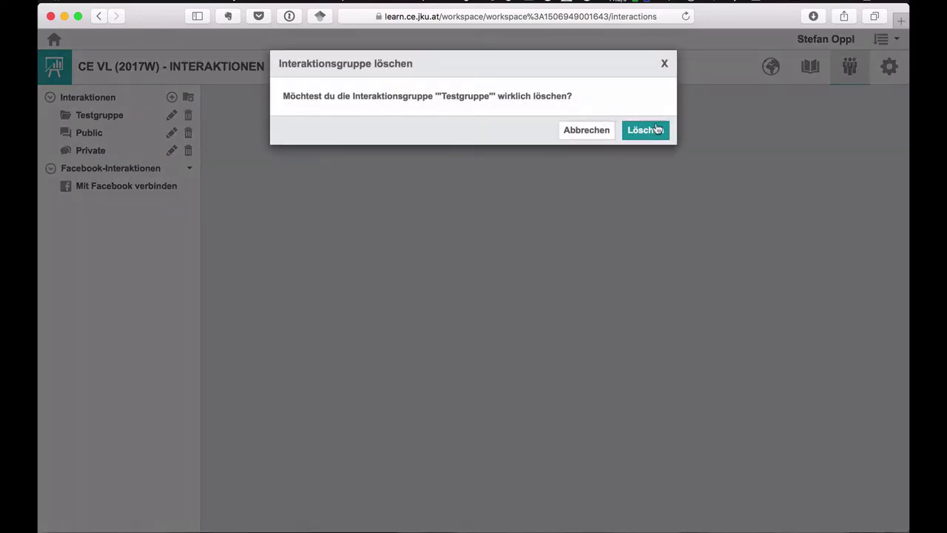
pyautogui.click(657, 131)
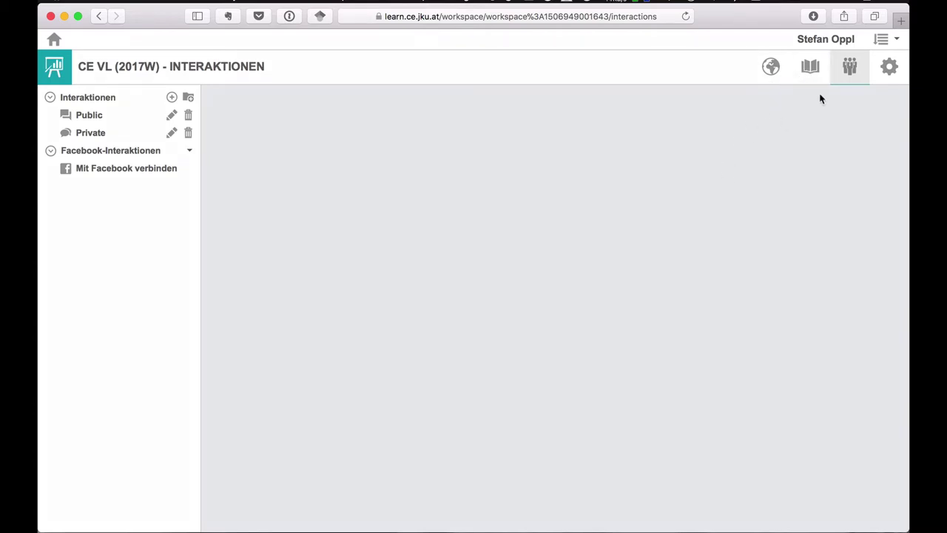
pyautogui.click(823, 80)
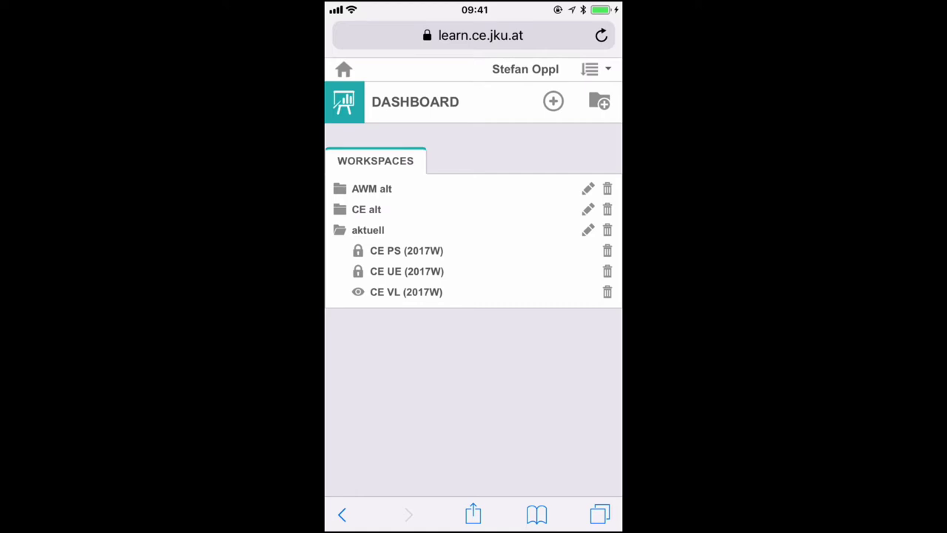
# - On the iPhone, open CE VL (2017W) and try its dashboard, materials and interactions tabs, ending on materials
pyautogui.click(407, 292)
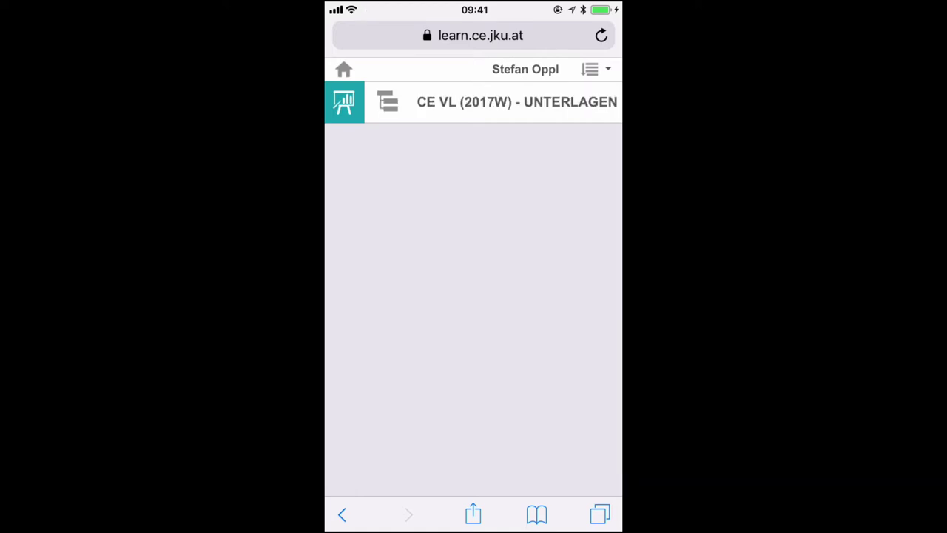
pyautogui.hscroll(3, 474, 101)
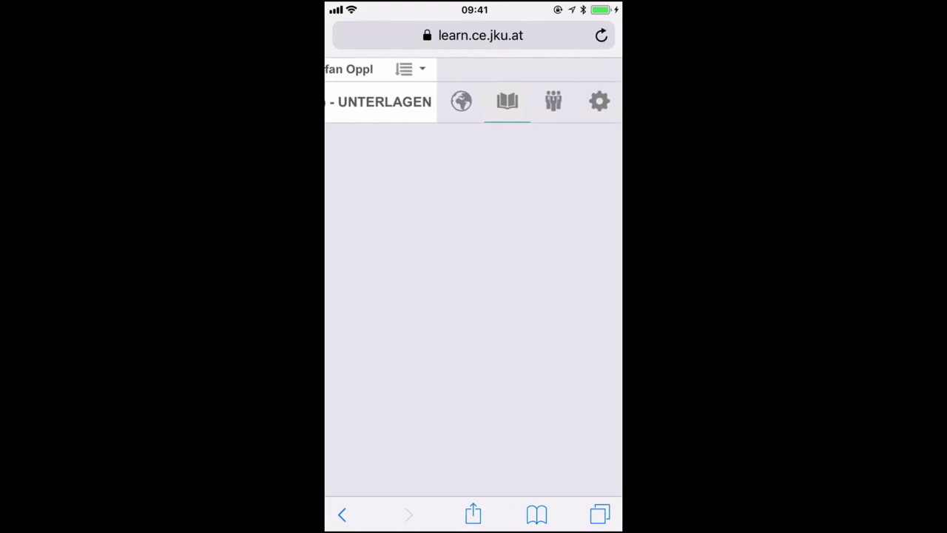
pyautogui.click(461, 102)
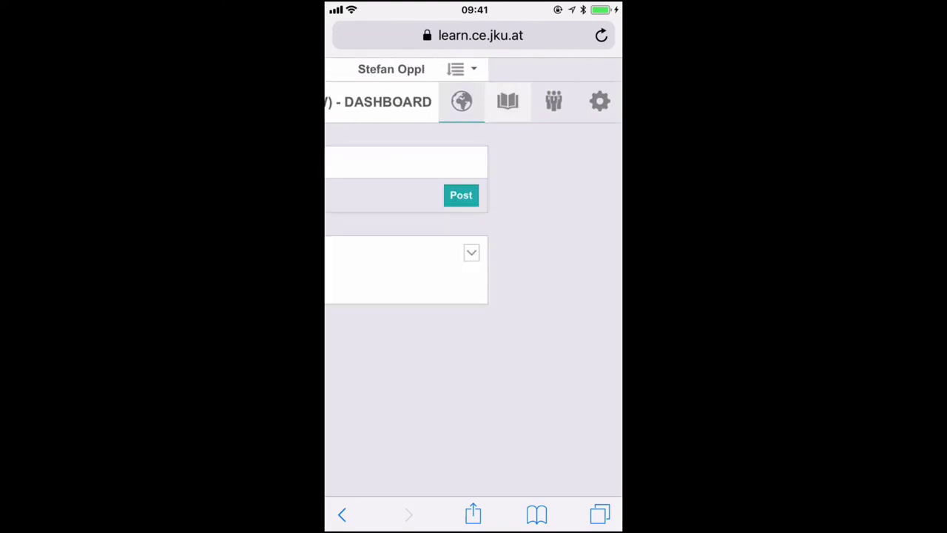
pyautogui.hscroll(3, 474, 222)
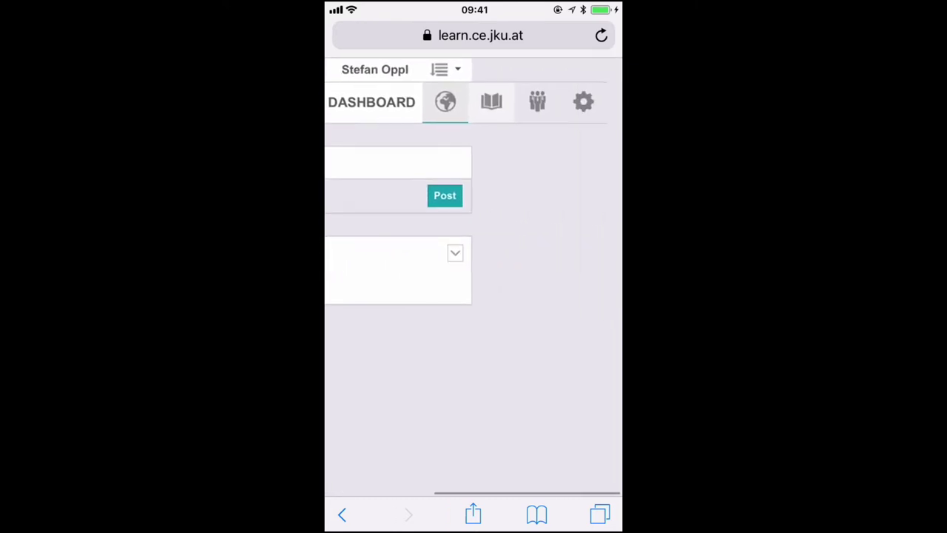
pyautogui.click(508, 102)
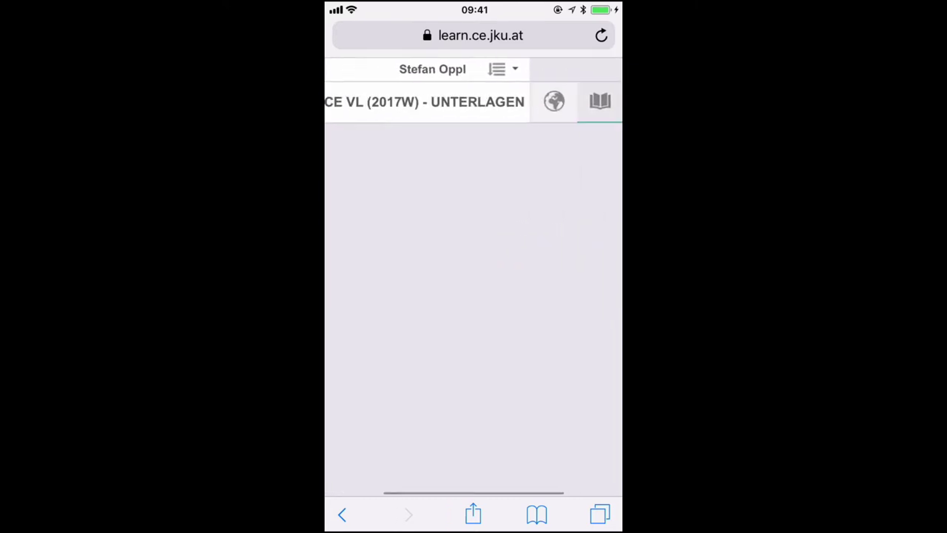
pyautogui.hscroll(3, 473, 222)
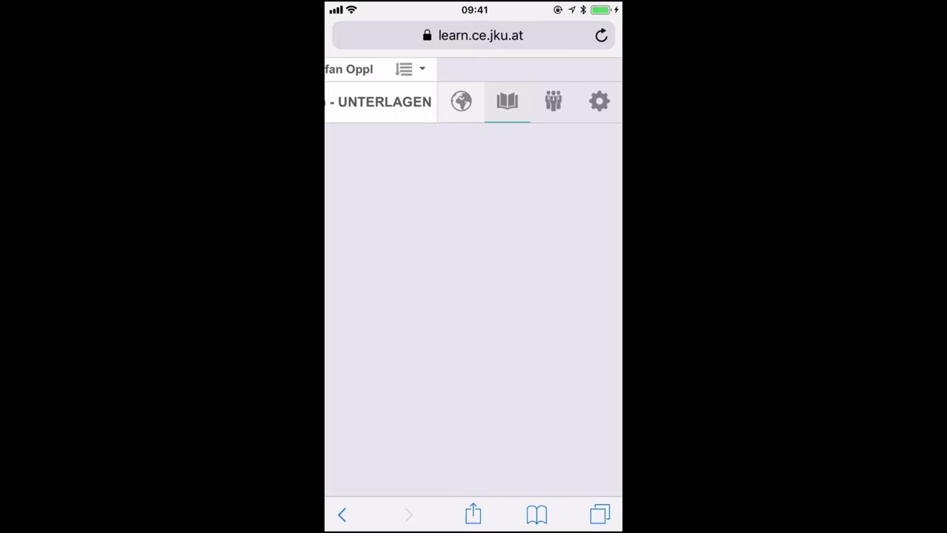
pyautogui.click(549, 102)
pyautogui.hscroll(-3, 473, 222)
pyautogui.hscroll(3, 474, 222)
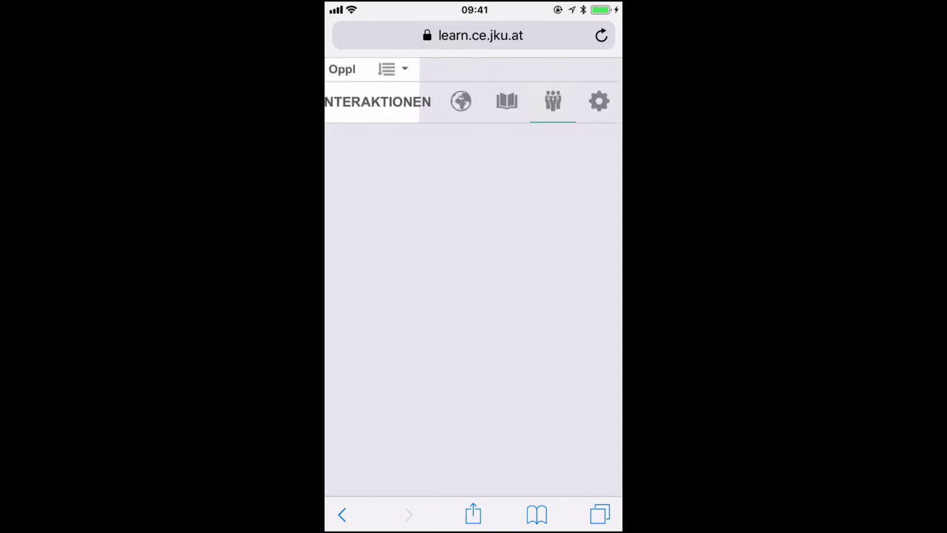
pyautogui.click(507, 102)
pyautogui.hscroll(-3, 473, 101)
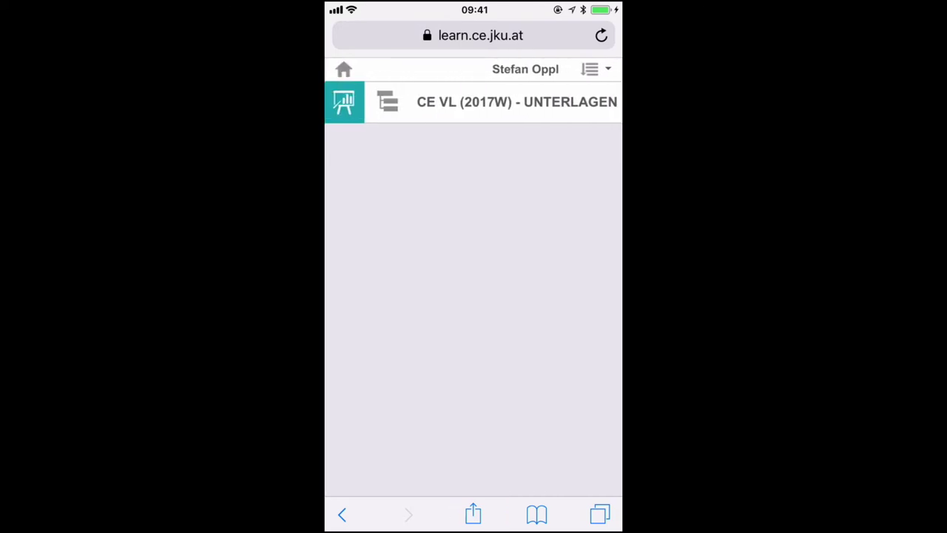
# - Show the course materials tree and open the 'CE VL: TB 1 - Computernetzwerke' document
pyautogui.scroll(-3, 473, 222)
pyautogui.scroll(-3, 473, 296)
pyautogui.click(388, 102)
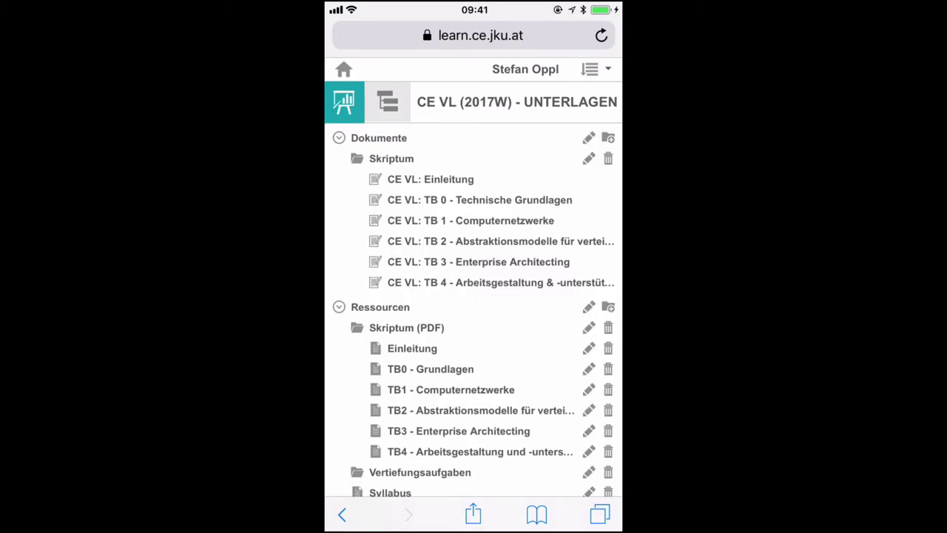
pyautogui.scroll(-10, 473, 296)
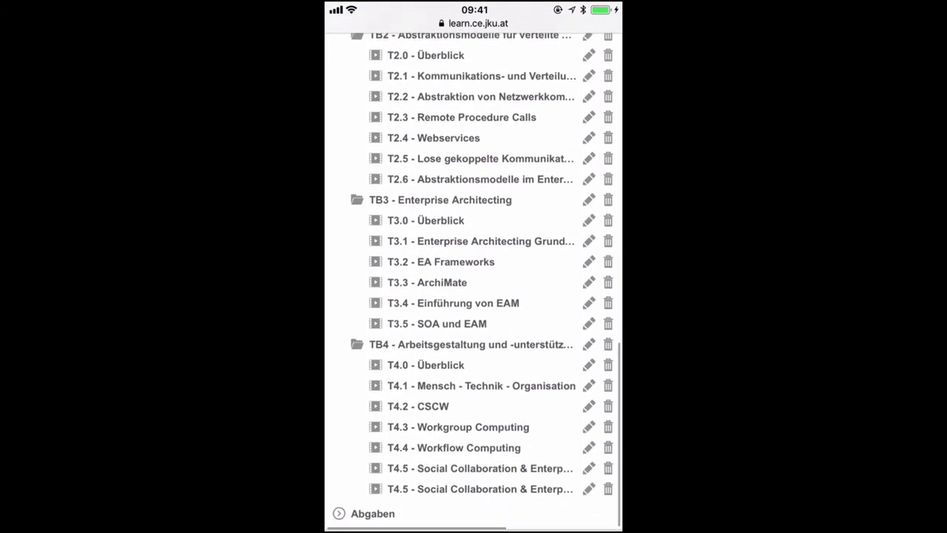
pyautogui.scroll(5, 474, 296)
pyautogui.scroll(5, 473, 296)
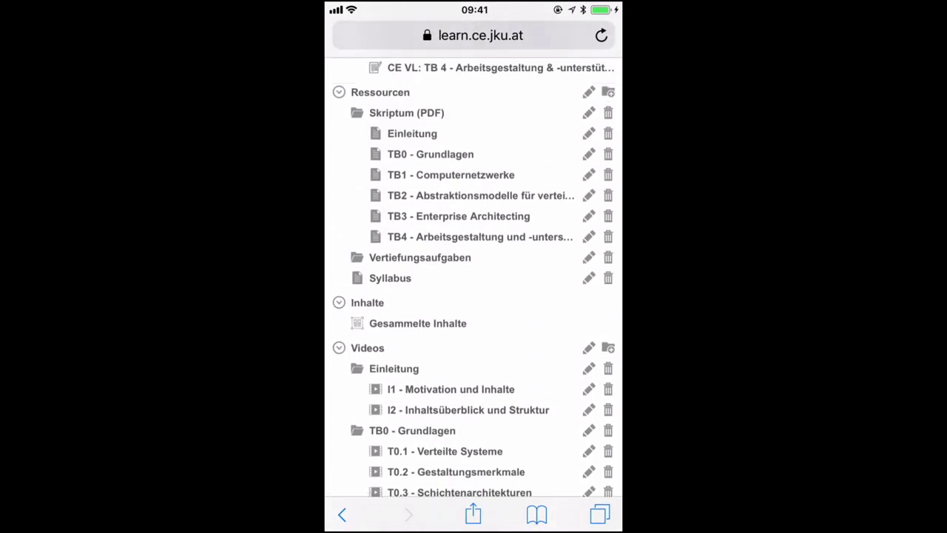
pyautogui.scroll(5, 473, 296)
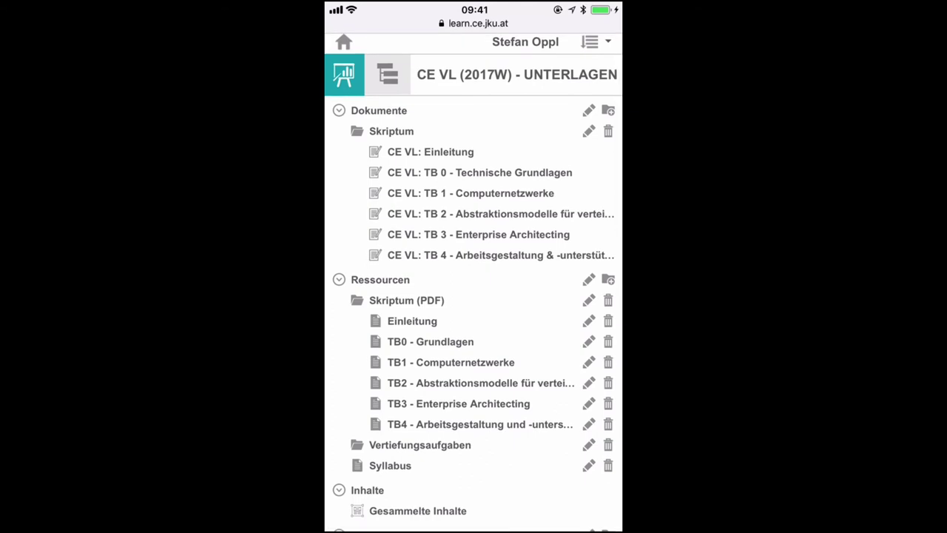
pyautogui.click(471, 193)
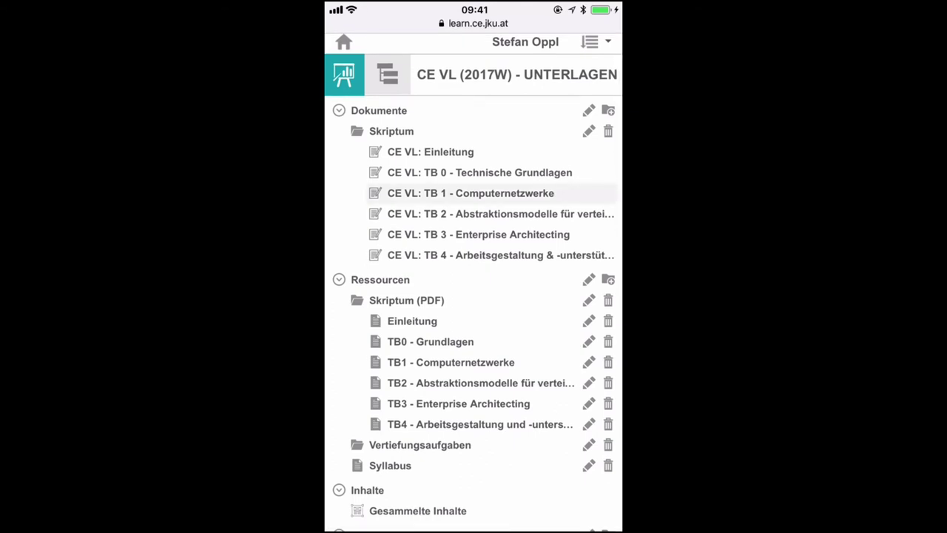